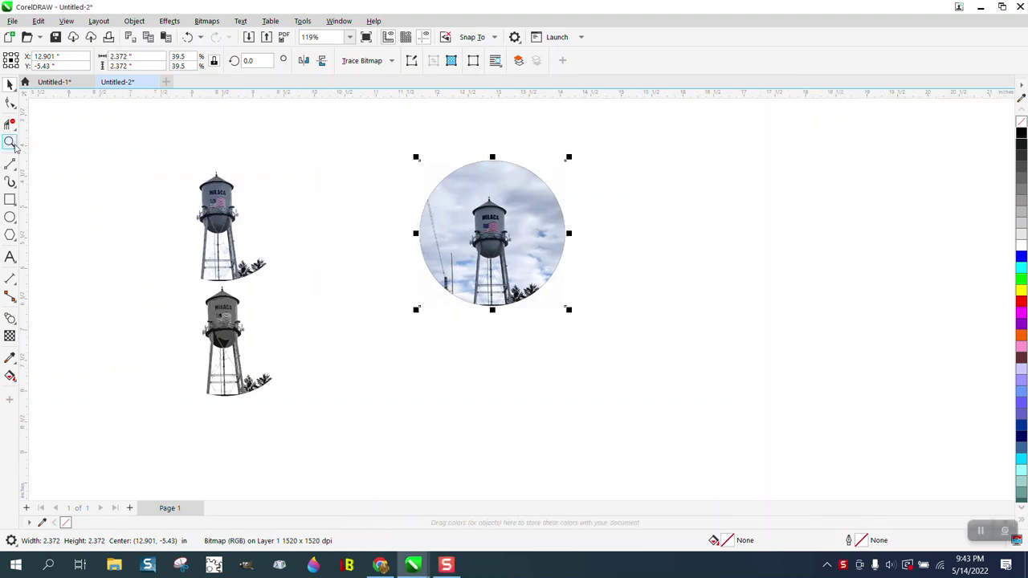
# Zoom in to inspect the circular water-tower photo and the upper and lower tower cutouts.
pyautogui.click(11, 142)
pyautogui.moveTo(422, 182); pyautogui.dragTo(610, 315)
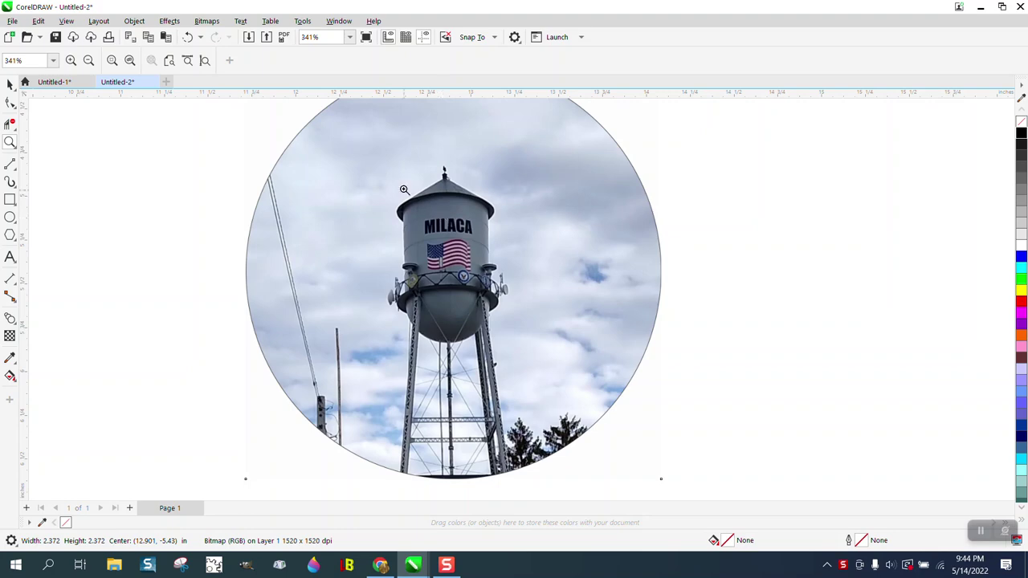
pyautogui.moveTo(383, 182); pyautogui.dragTo(577, 334)
pyautogui.scroll(-4, 454, 285)
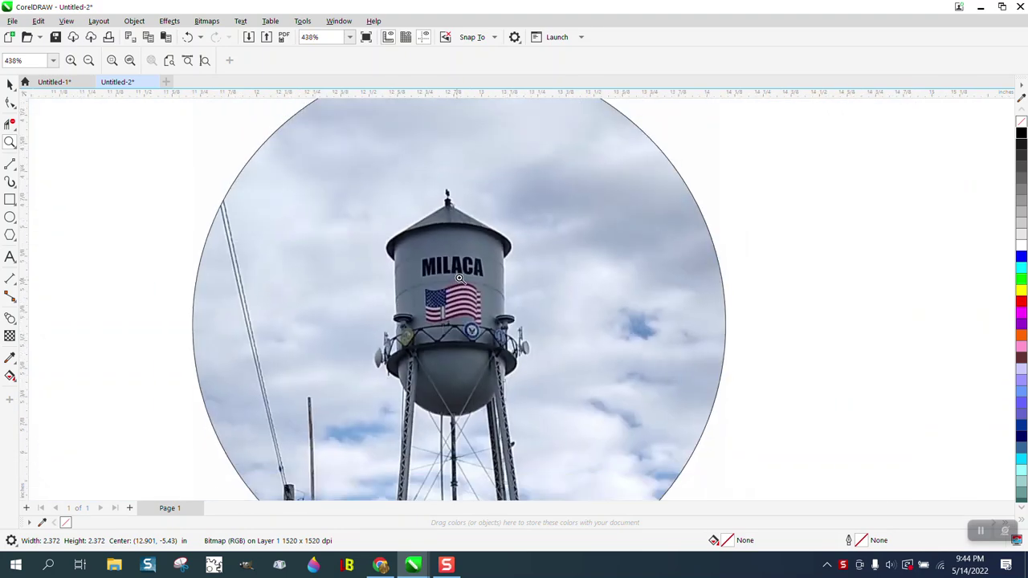
pyautogui.scroll(-1, 459, 273)
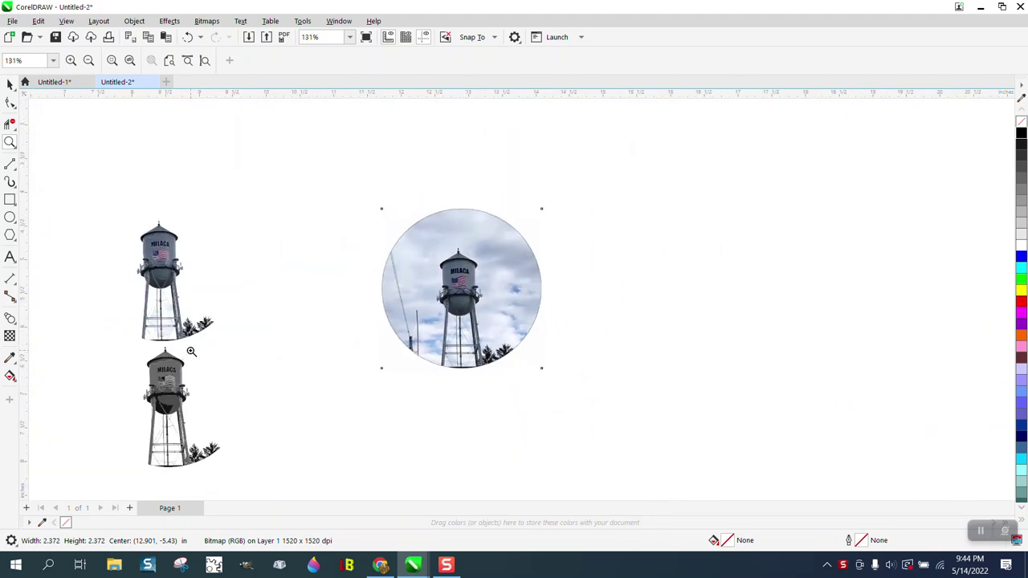
pyautogui.moveTo(139, 343); pyautogui.dragTo(224, 458)
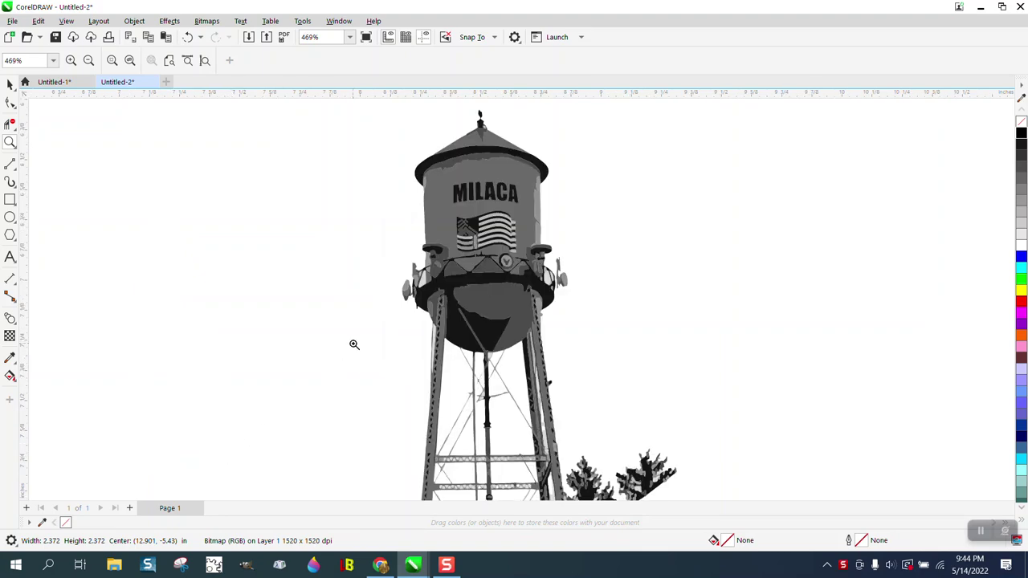
pyautogui.scroll(-3, 402, 326)
pyautogui.moveTo(418, 139); pyautogui.dragTo(546, 266)
pyautogui.scroll(-2, 367, 257)
pyautogui.scroll(-2, 367, 257)
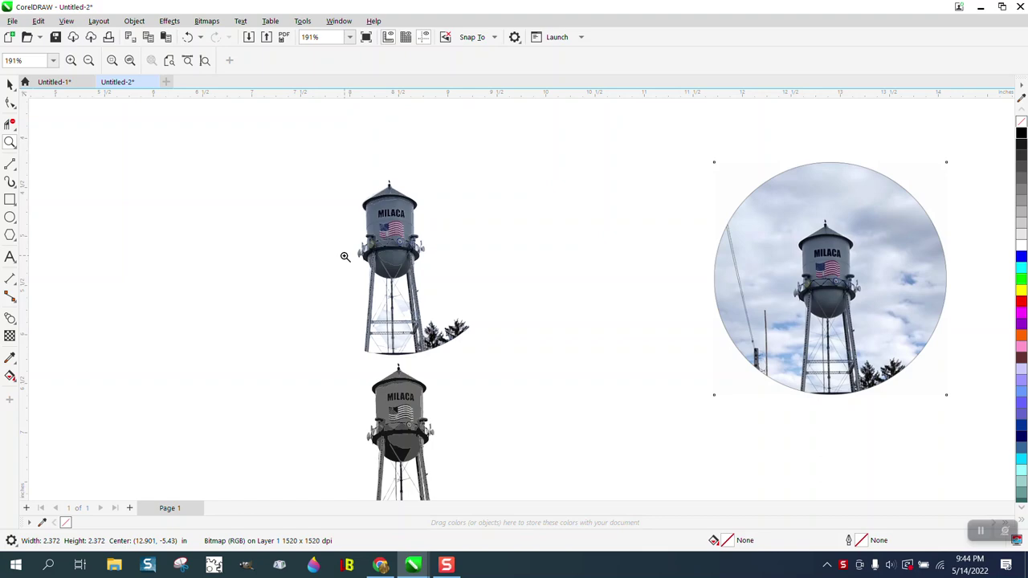
pyautogui.moveTo(350, 204); pyautogui.dragTo(457, 305)
pyautogui.scroll(-2, 368, 298)
pyautogui.scroll(-1, 368, 297)
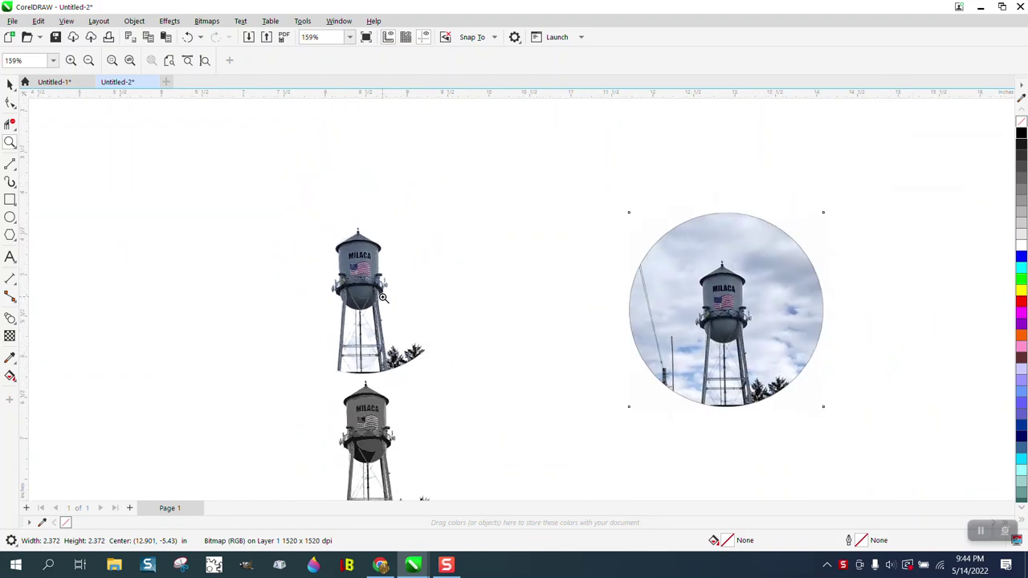
# Move the circular tower photo up and to the left, then duplicate it with Ctrl+D.
pyautogui.click(10, 83)
pyautogui.moveTo(743, 303); pyautogui.dragTo(588, 238)
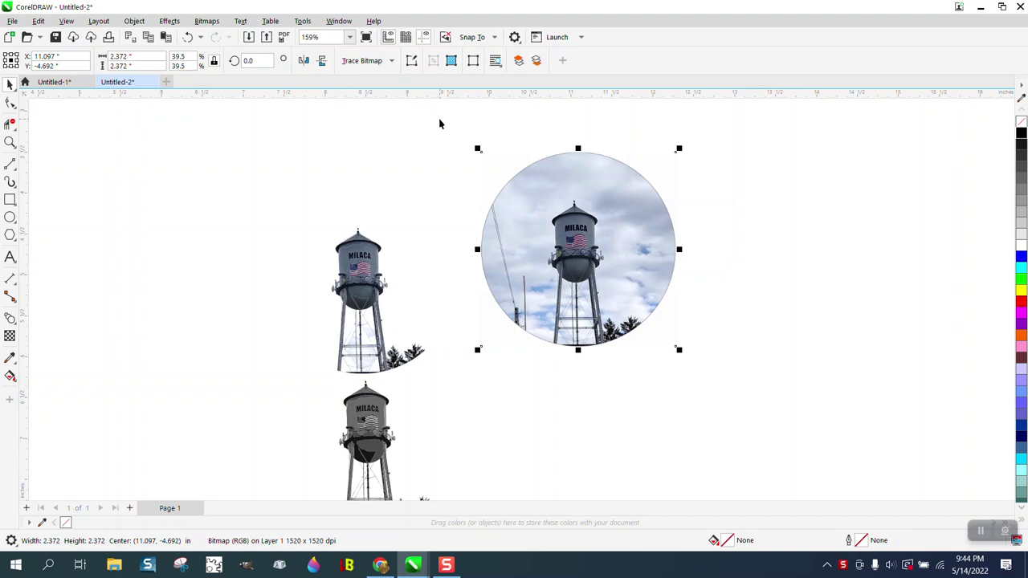
pyautogui.hotkey('ctrl', 'd')
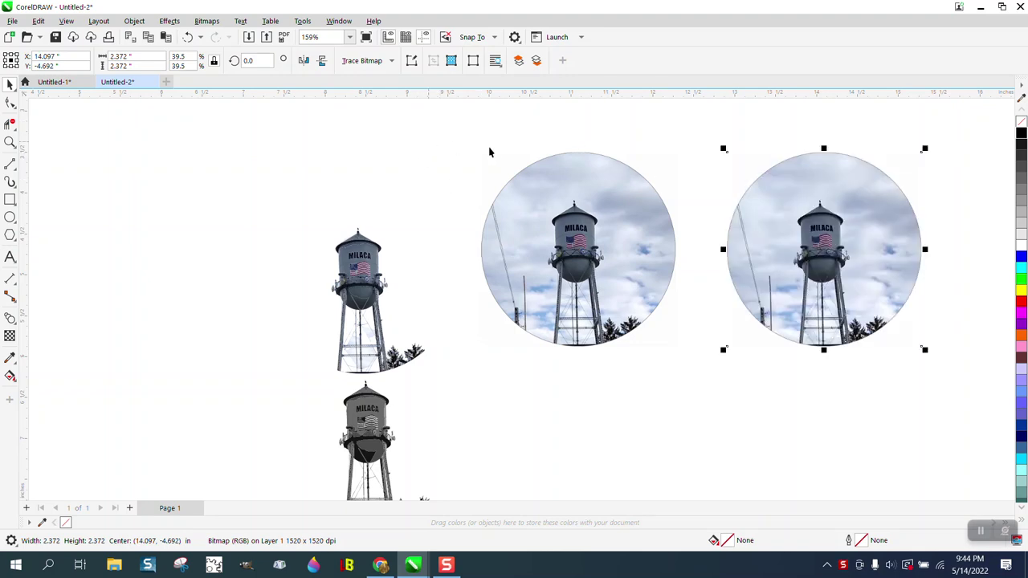
# Convert the left circular photo to a 300 dpi Grayscale (8-bit) bitmap.
pyautogui.click(550, 184)
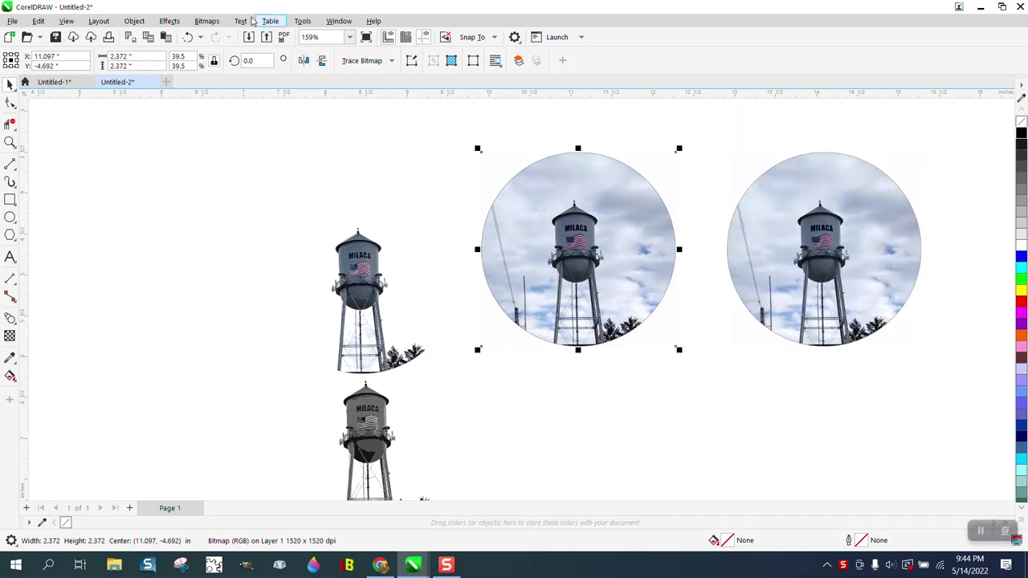
pyautogui.click(206, 22)
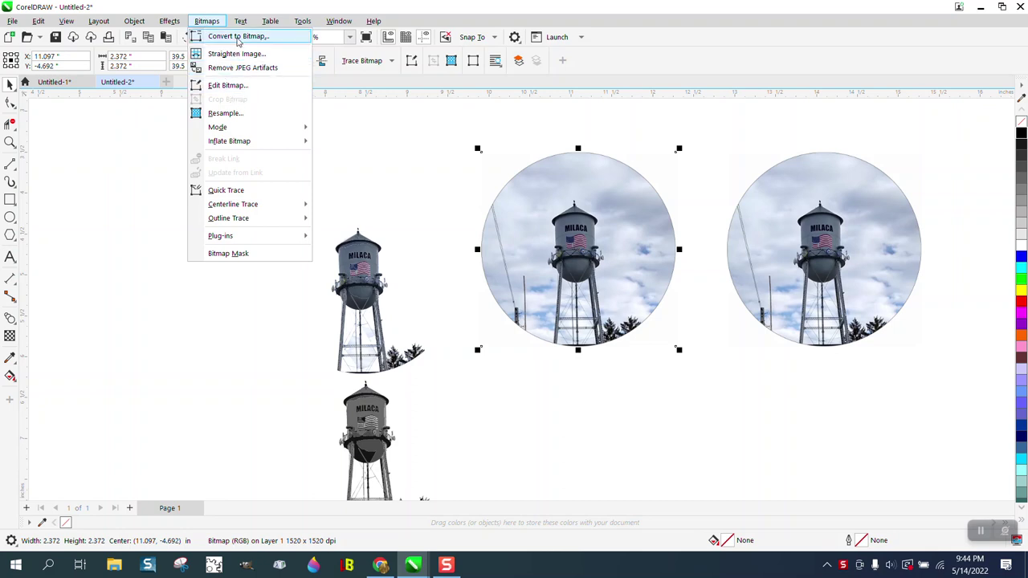
pyautogui.click(238, 37)
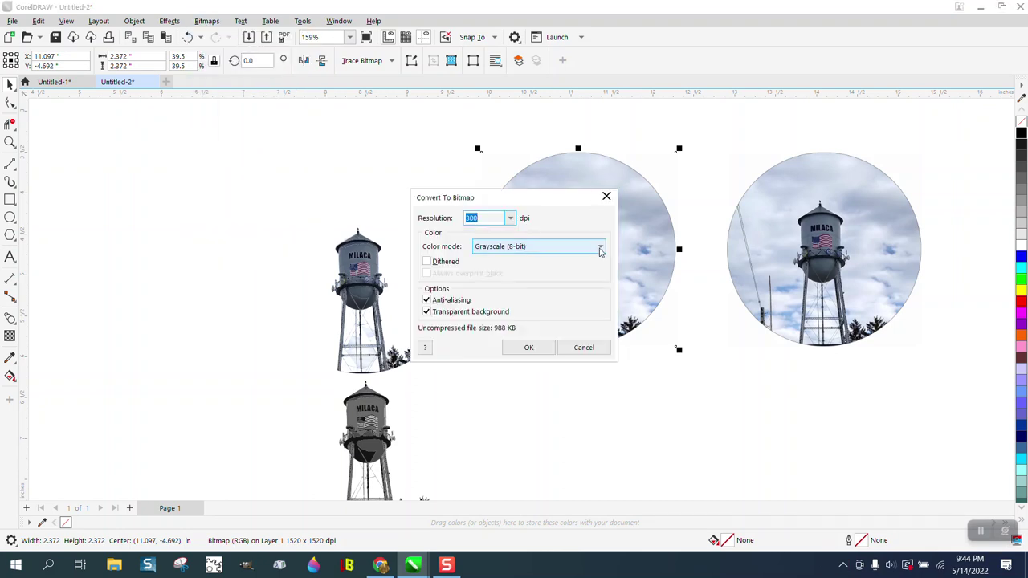
pyautogui.click(528, 349)
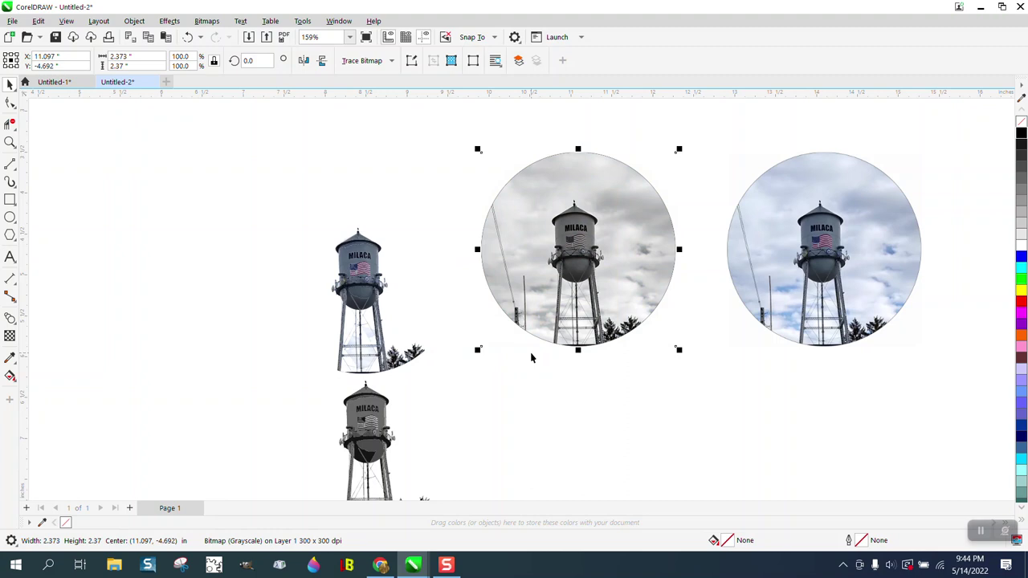
# Trace the grayscale circle with Outline Trace > Clipart and accept the PowerTRACE result.
pyautogui.click(392, 63)
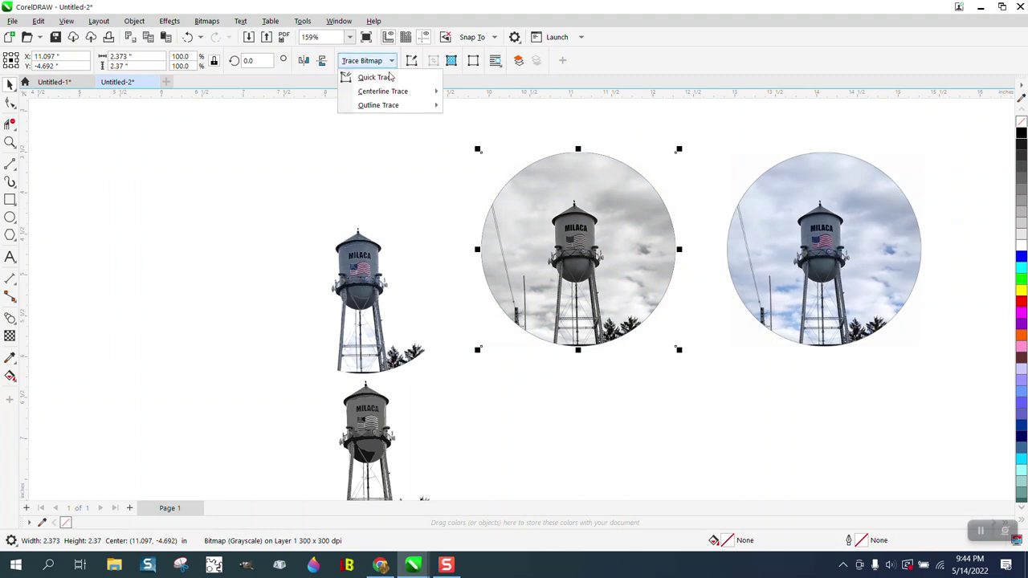
pyautogui.moveTo(394, 105)
pyautogui.click(476, 148)
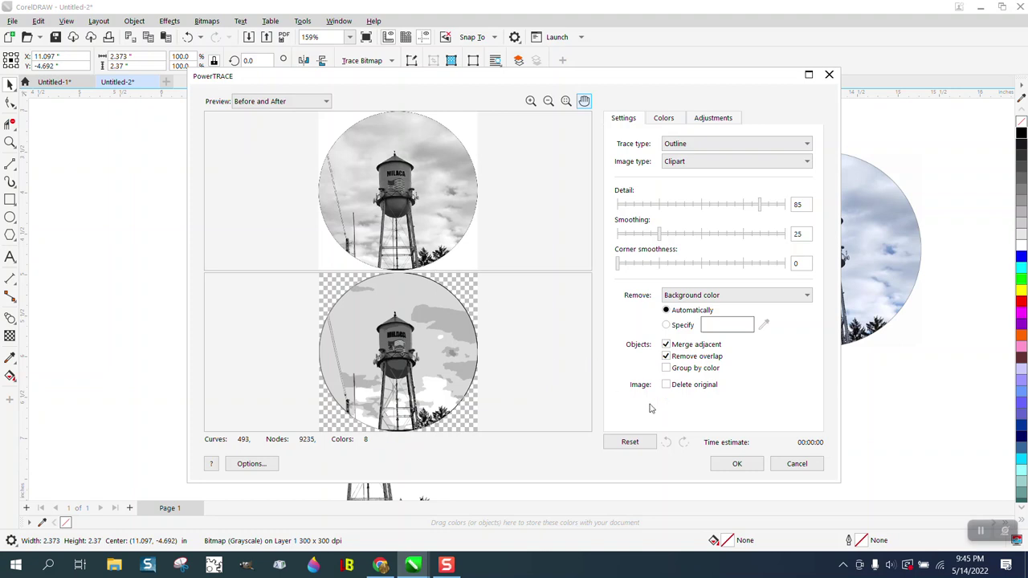
pyautogui.click(747, 463)
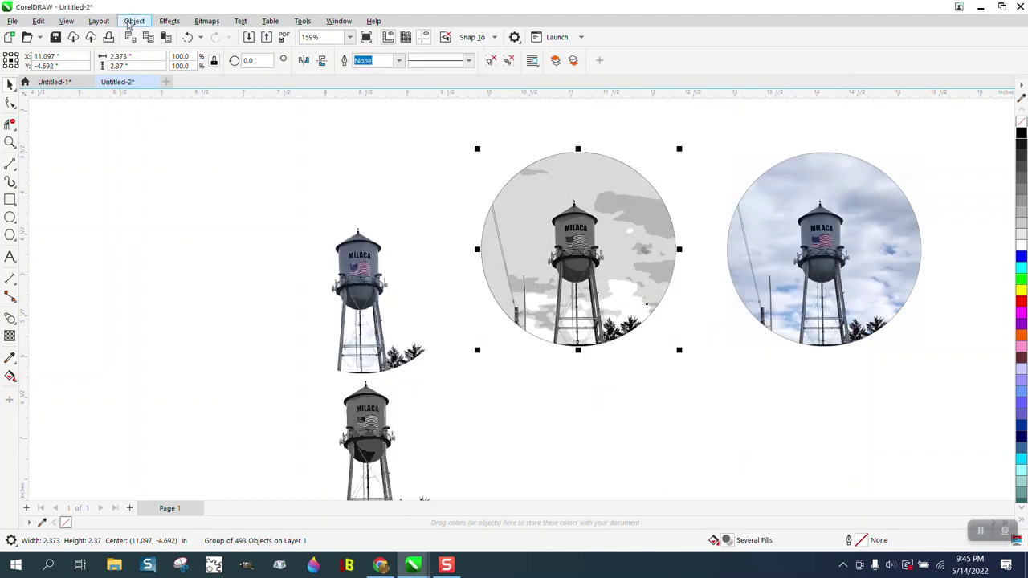
# Ungroup the traced shapes into separate pieces and clear the selection.
pyautogui.click(134, 20)
pyautogui.moveTo(161, 239)
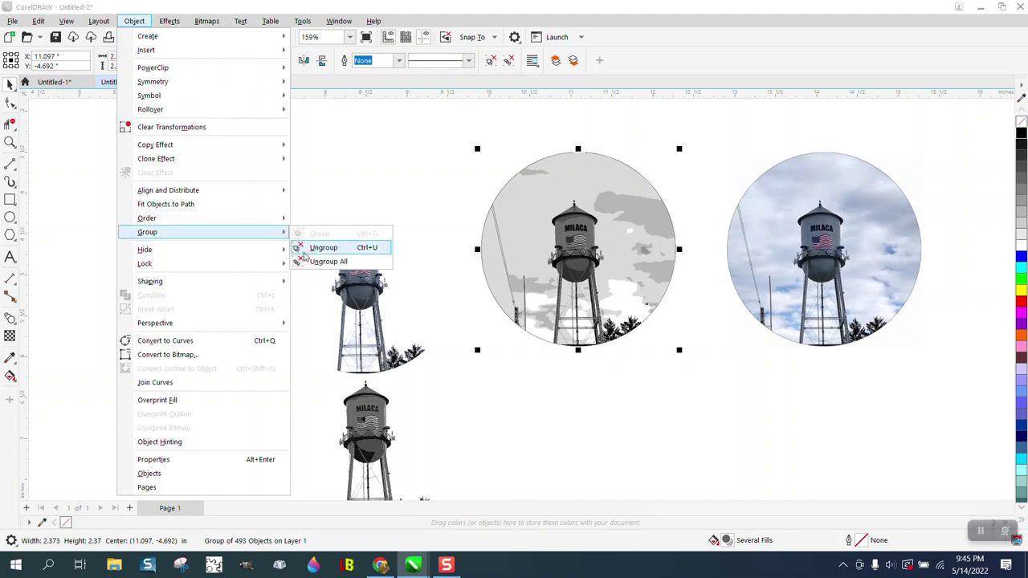
pyautogui.click(313, 255)
pyautogui.click(330, 206)
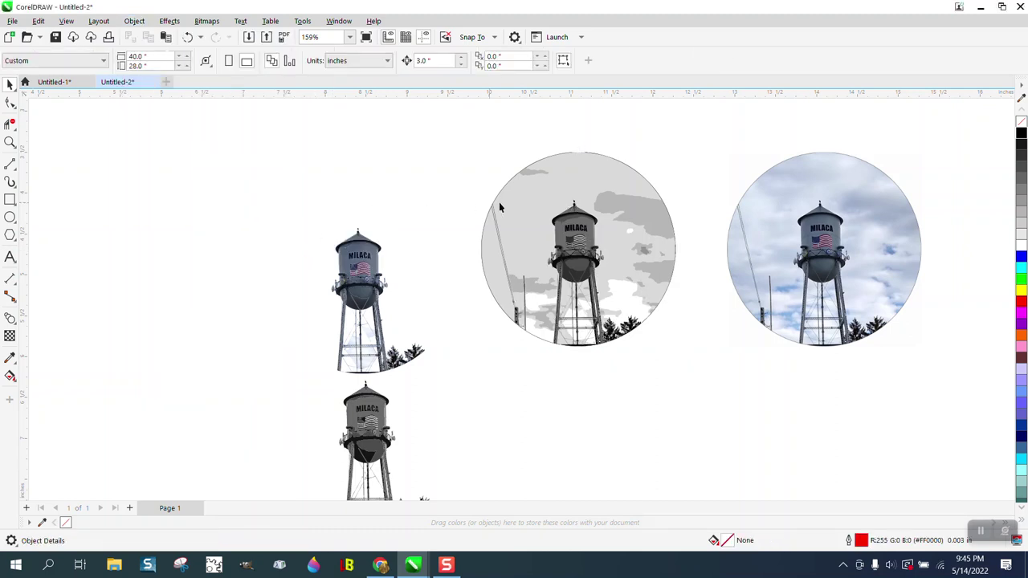
# Delete the large grey sky shape, the original grayscale photo and two grey cloud shapes.
pyautogui.click(553, 177)
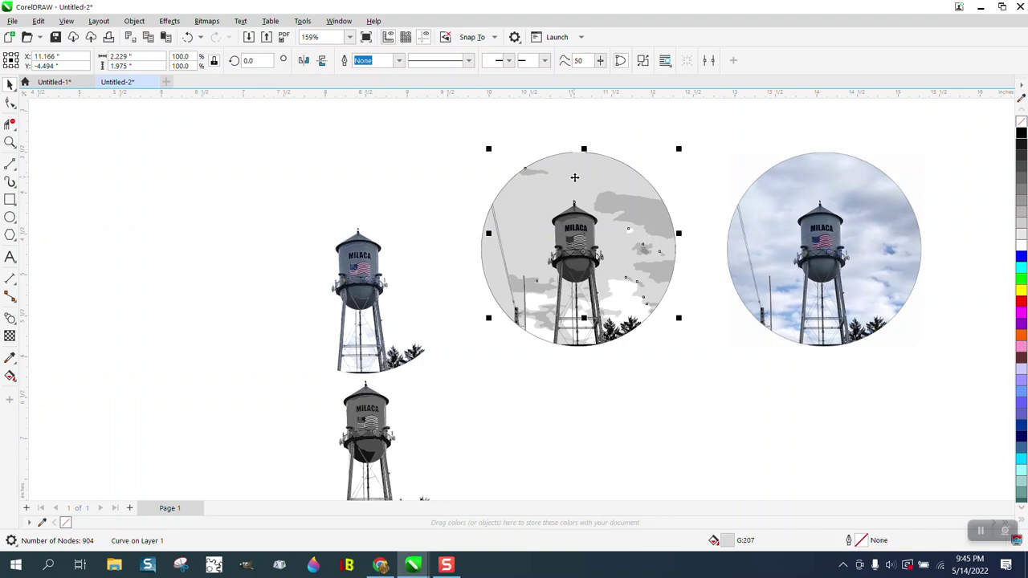
pyautogui.press('Delete')
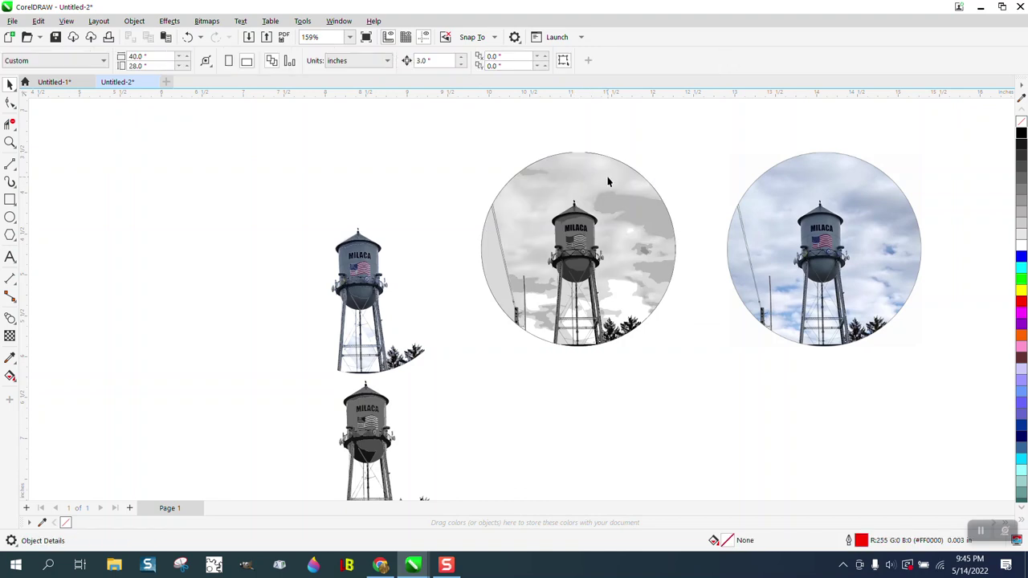
pyautogui.click(602, 173)
pyautogui.press('Delete')
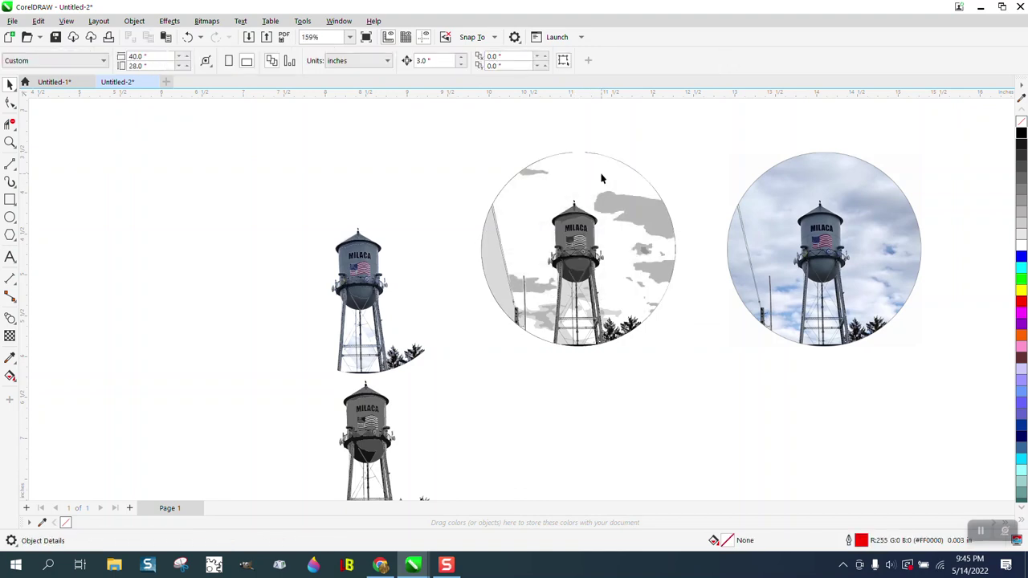
pyautogui.click(628, 203)
pyautogui.press('Delete')
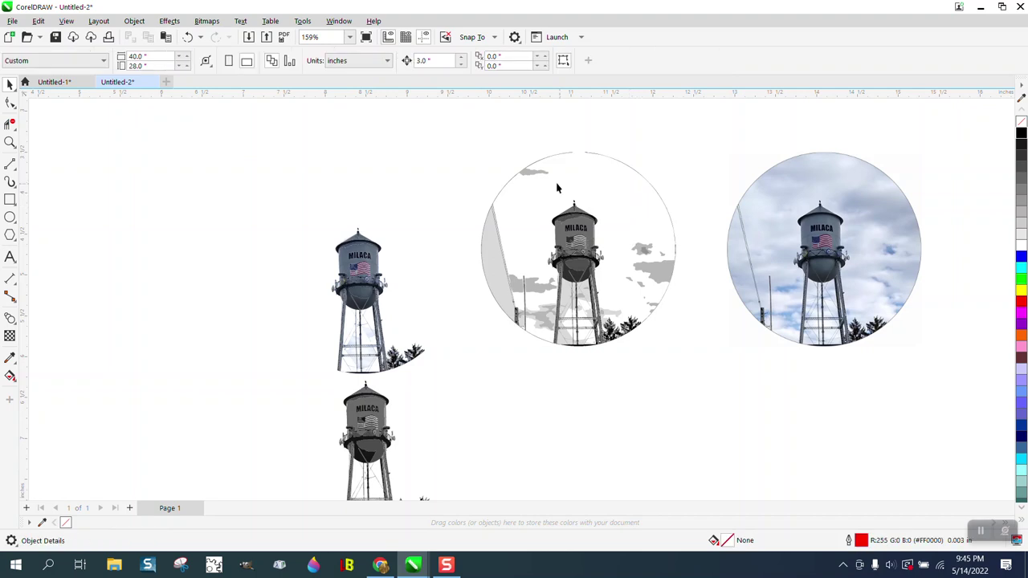
pyautogui.click(539, 174)
pyautogui.press('Delete')
# Delete the grey slivers and cloud fragments along the circle's left edge, restoring the circle outline and pole.
pyautogui.click(492, 239)
pyautogui.press('Delete')
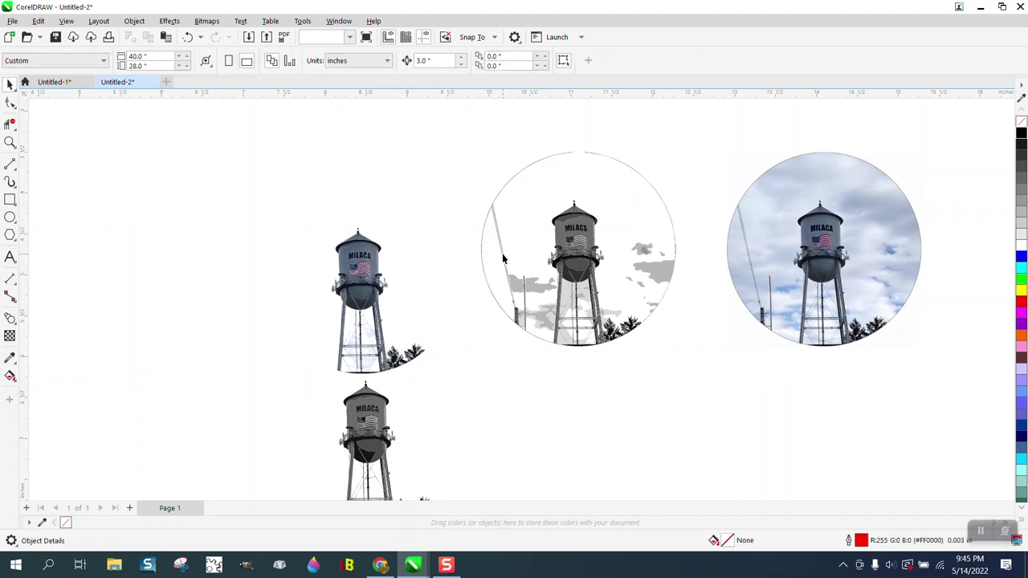
pyautogui.click(502, 254)
pyautogui.press('Delete')
pyautogui.click(514, 284)
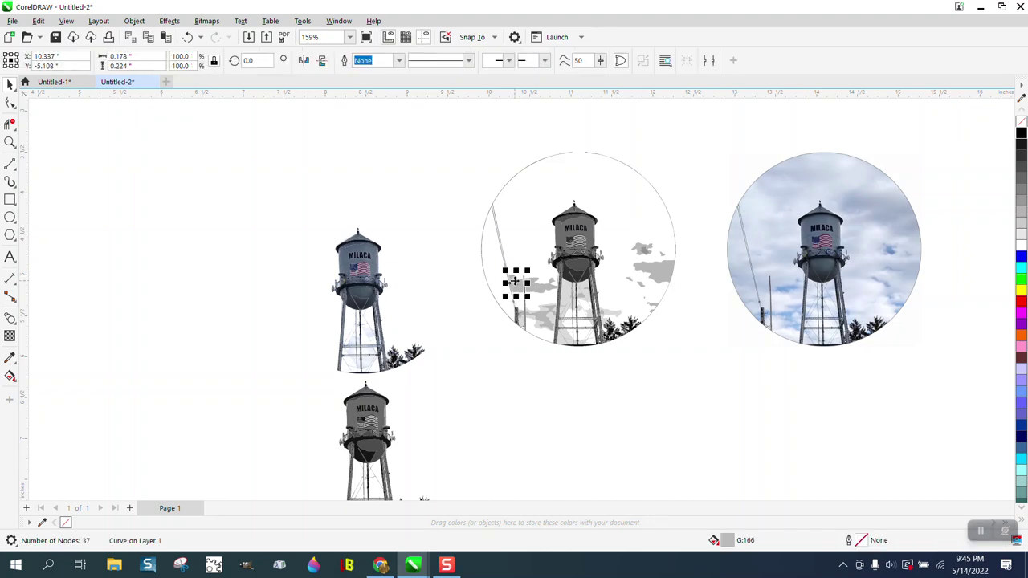
pyautogui.press('Delete')
pyautogui.click(524, 285)
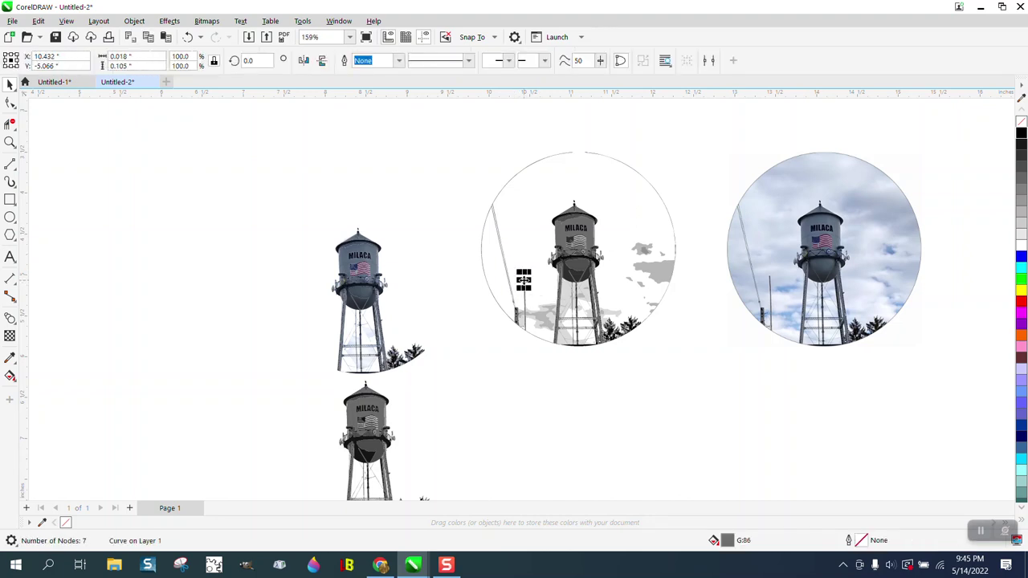
pyautogui.press('Delete')
pyautogui.click(507, 275)
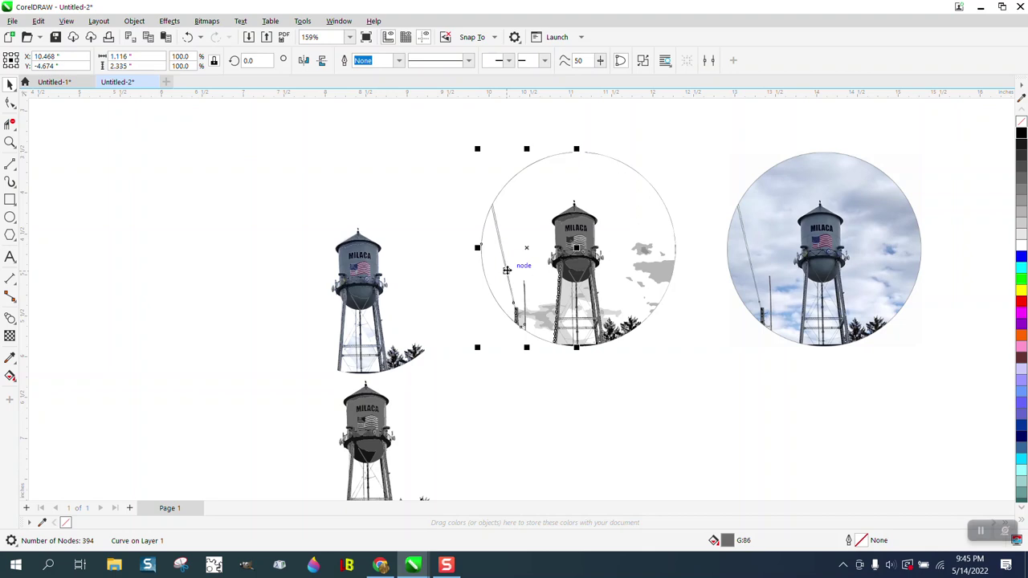
pyautogui.press('Delete')
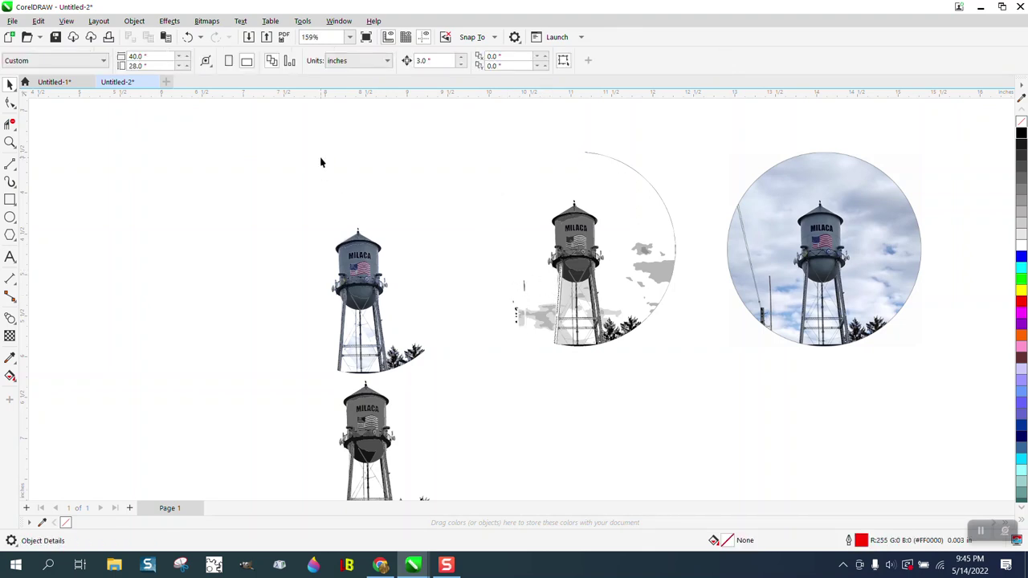
pyautogui.click(187, 37)
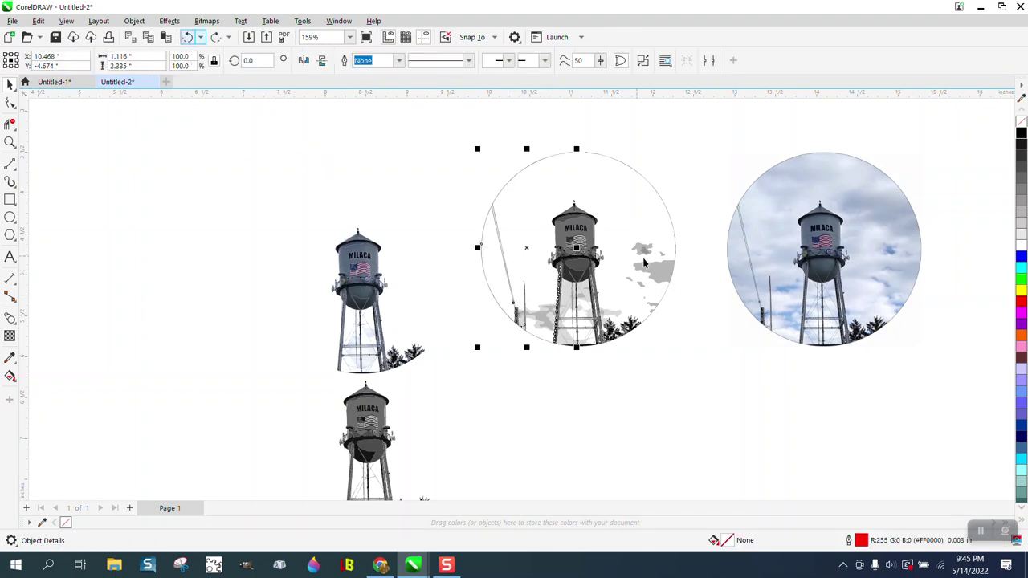
# Delete the grey fragments along the circle's right edge, then zoom in on its lower part.
pyautogui.click(661, 271)
pyautogui.press('Delete')
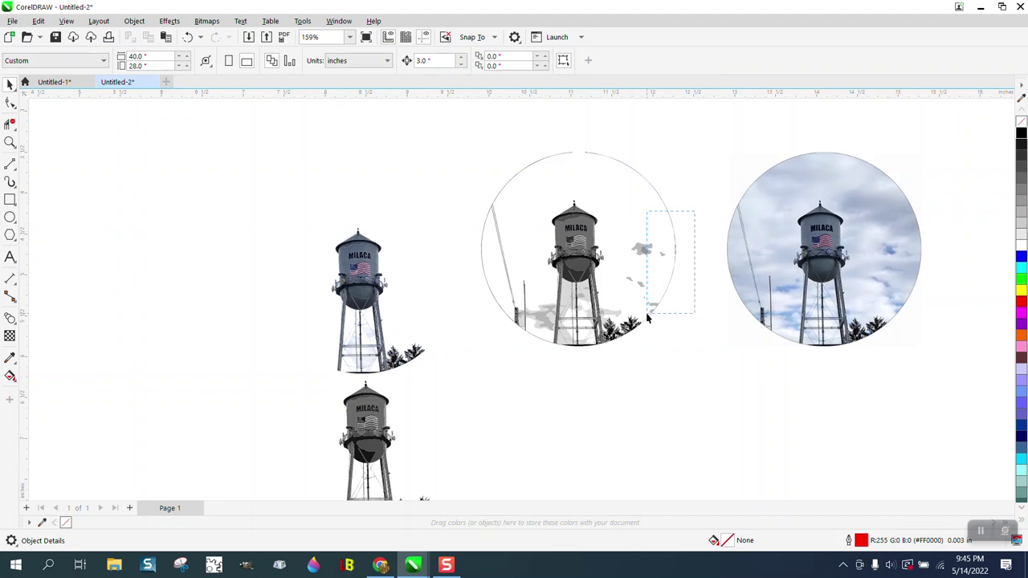
pyautogui.moveTo(647, 319); pyautogui.dragTo(618, 314)
pyautogui.press('Delete')
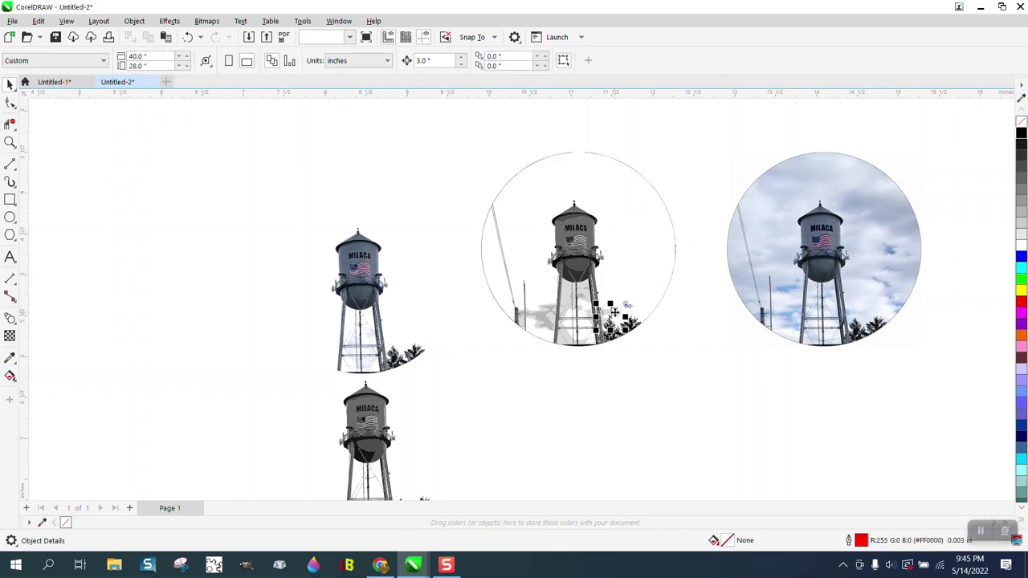
pyautogui.click(566, 295)
pyautogui.click(280, 211)
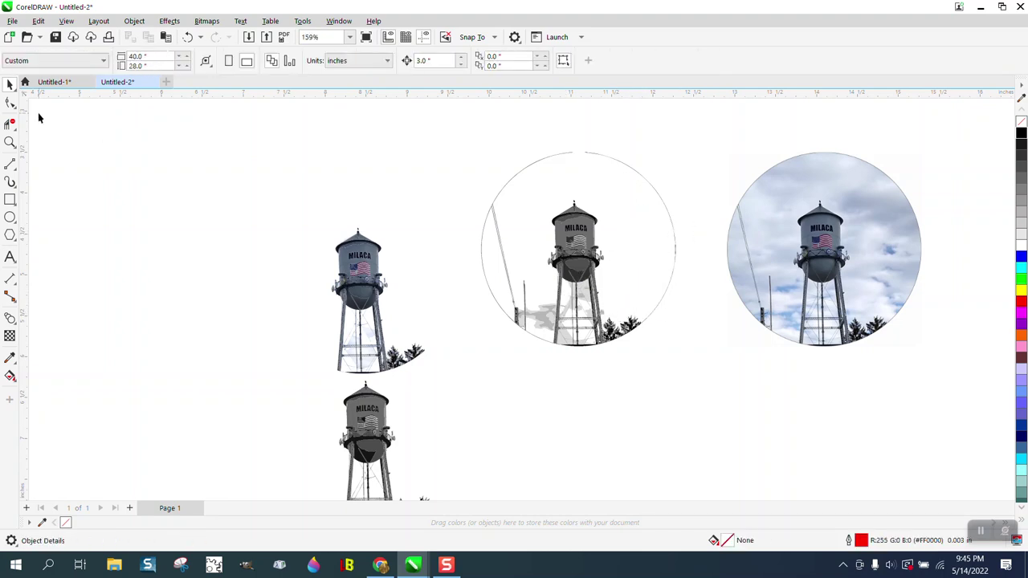
pyautogui.click(10, 142)
pyautogui.moveTo(532, 265); pyautogui.dragTo(688, 353)
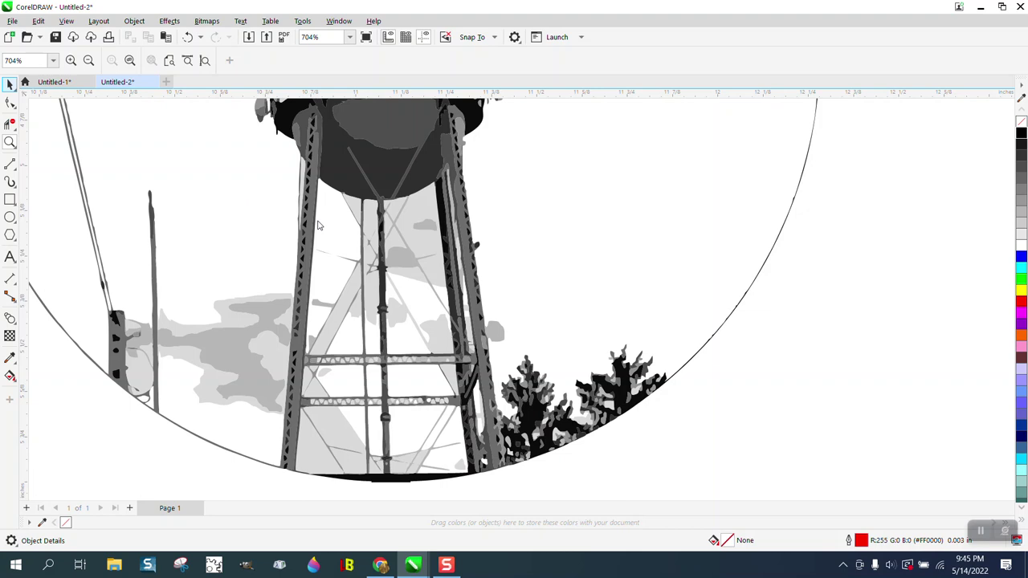
# Delete the light-grey shapes between the tower legs, the thin curve under the tank and two strut shapes.
pyautogui.click(9, 103)
pyautogui.click(424, 221)
pyautogui.click(407, 219)
pyautogui.click(421, 224)
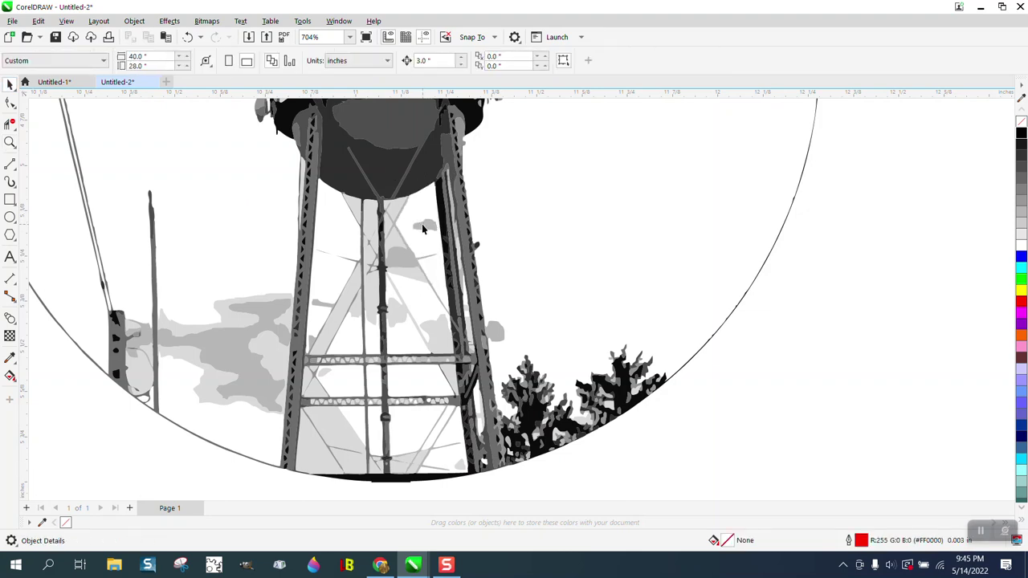
pyautogui.press('Delete')
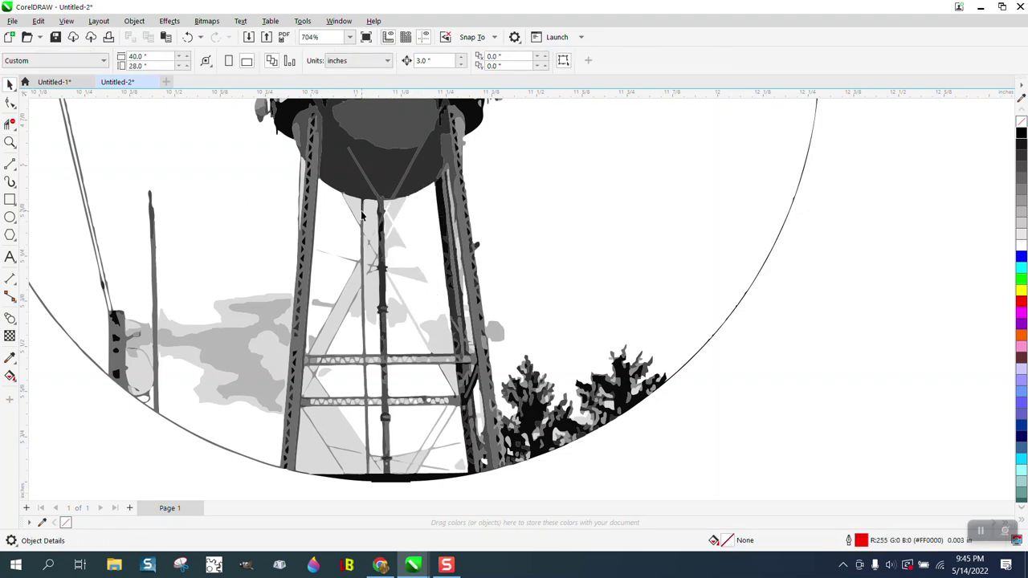
pyautogui.click(366, 219)
pyautogui.press('Delete')
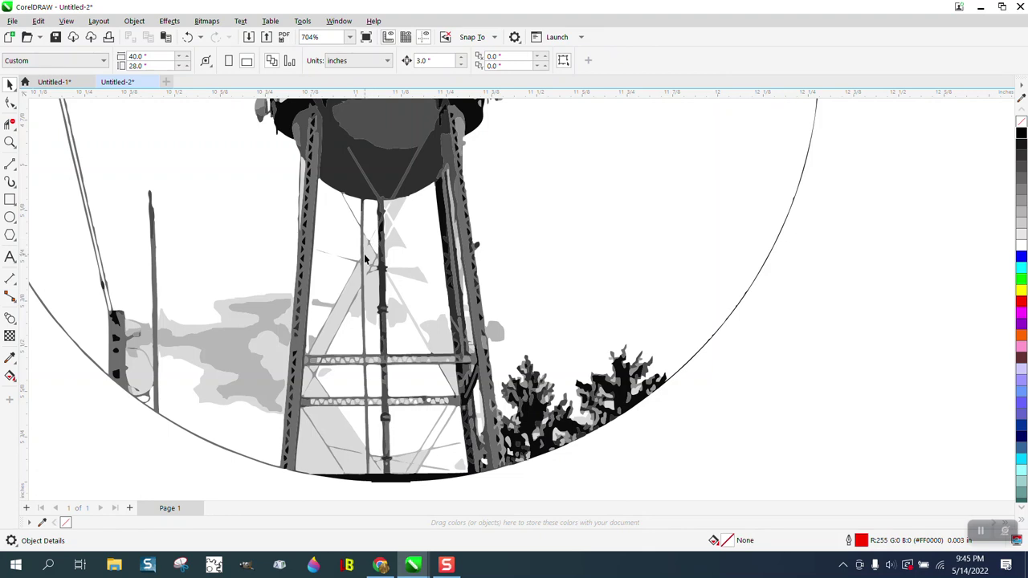
pyautogui.click(366, 260)
pyautogui.press('Delete')
pyautogui.click(329, 305)
pyautogui.press('Delete')
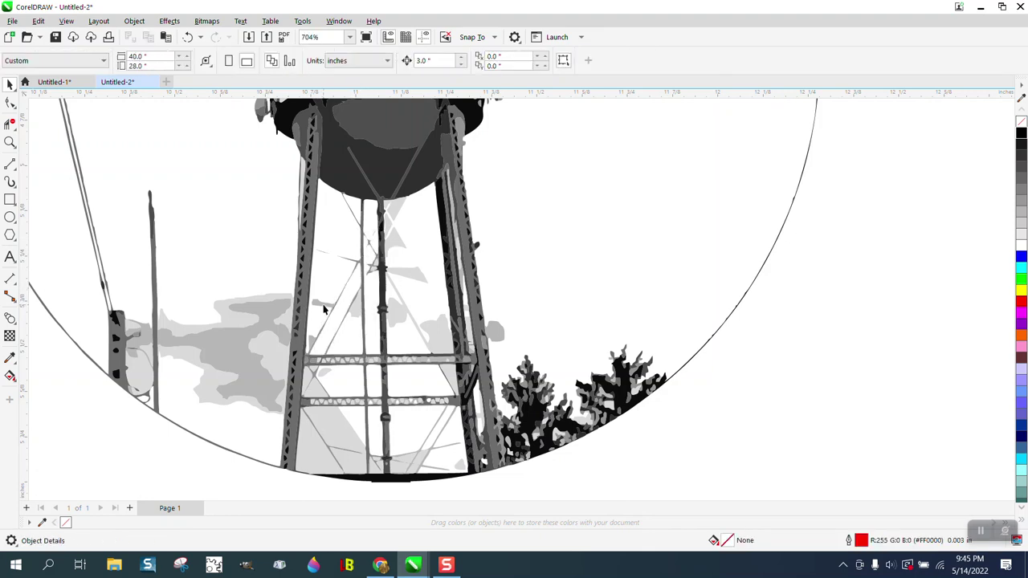
# Delete the light-grey clouds left of the tower, the large cloud and the cloud piece by the pole.
pyautogui.click(278, 313)
pyautogui.press('Delete')
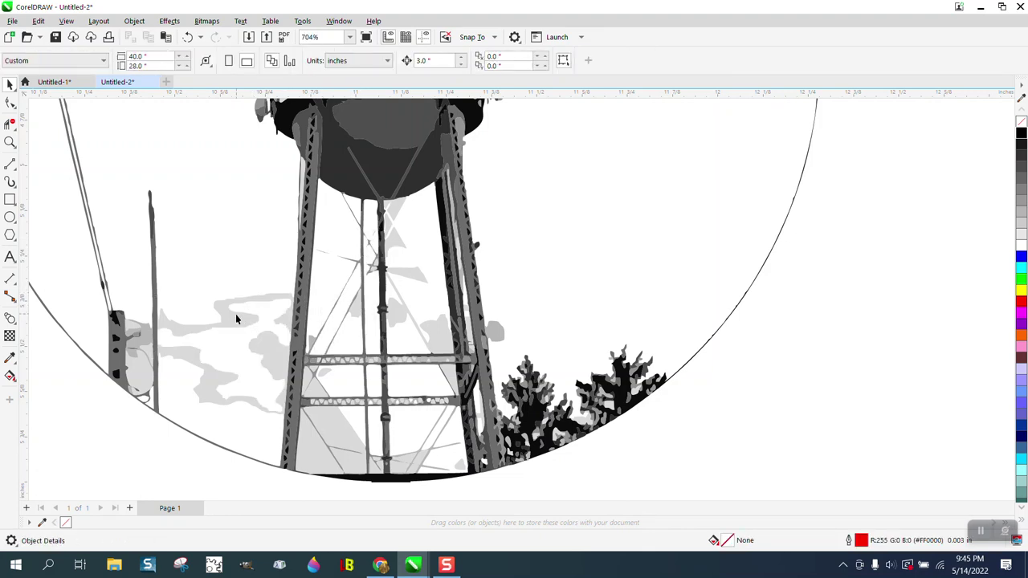
pyautogui.click(236, 320)
pyautogui.press('Delete')
pyautogui.click(286, 365)
pyautogui.press('Delete')
pyautogui.click(130, 364)
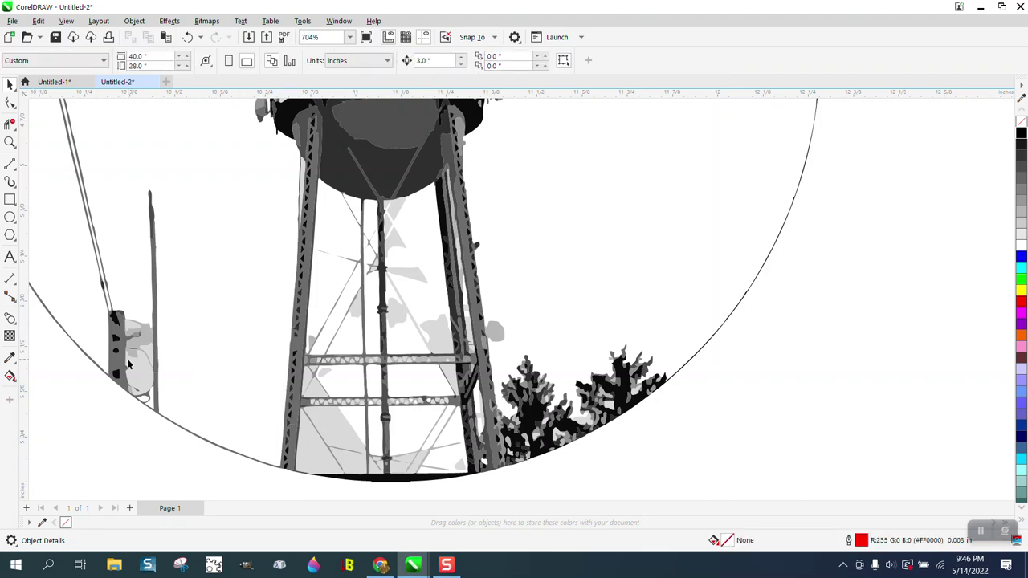
pyautogui.press('Delete')
# Delete the light-grey shape beside the tower leg, restoring the poles and left arc removed by mistake.
pyautogui.click(136, 337)
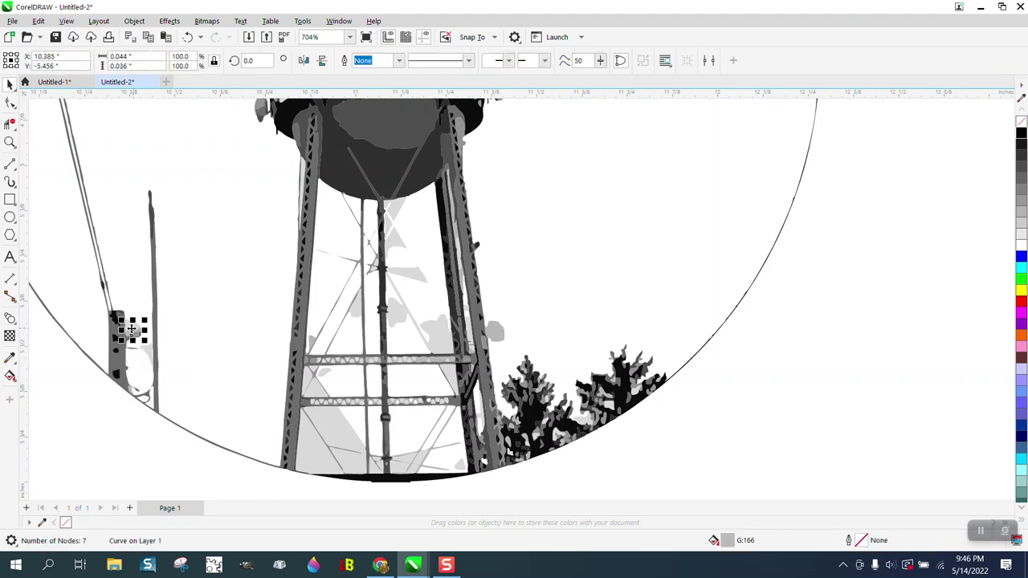
pyautogui.press('Delete')
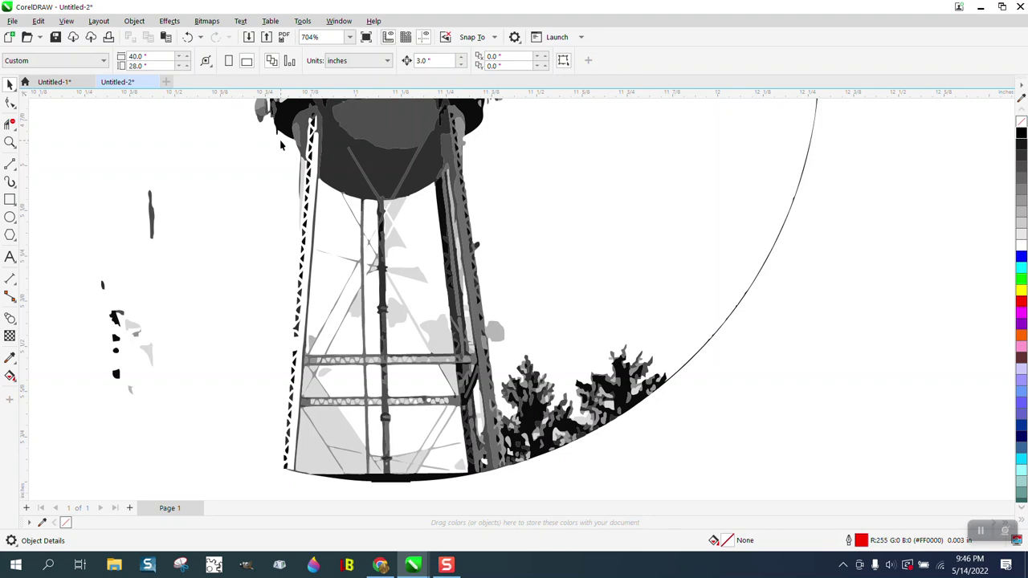
pyautogui.click(188, 37)
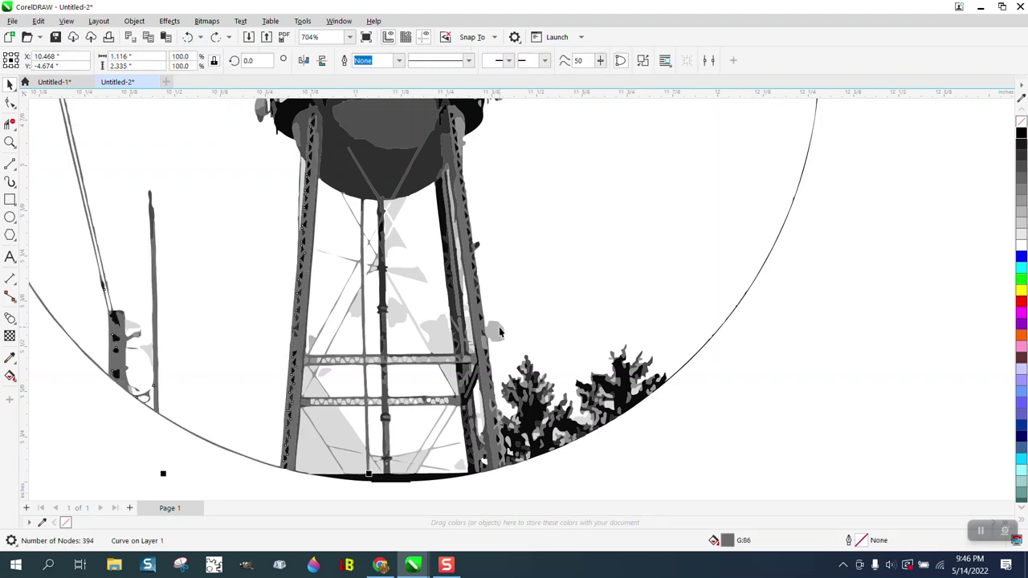
pyautogui.click(480, 336)
pyautogui.click(444, 336)
pyautogui.press('Delete')
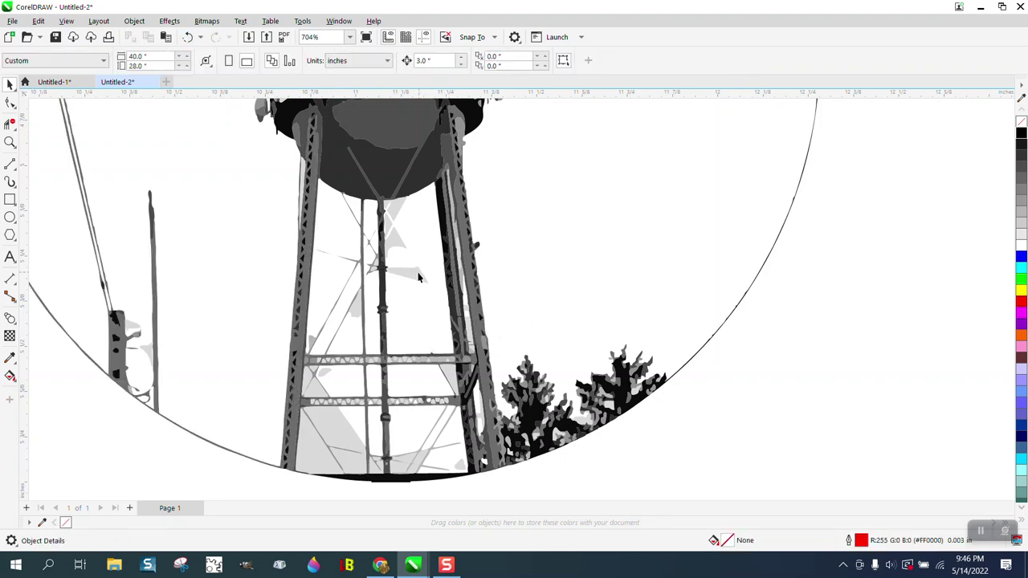
# Delete the light-grey shapes in the tower's centre and the leftover grey pieces and slivers.
pyautogui.click(417, 278)
pyautogui.press('Delete')
pyautogui.click(400, 238)
pyautogui.press('Delete')
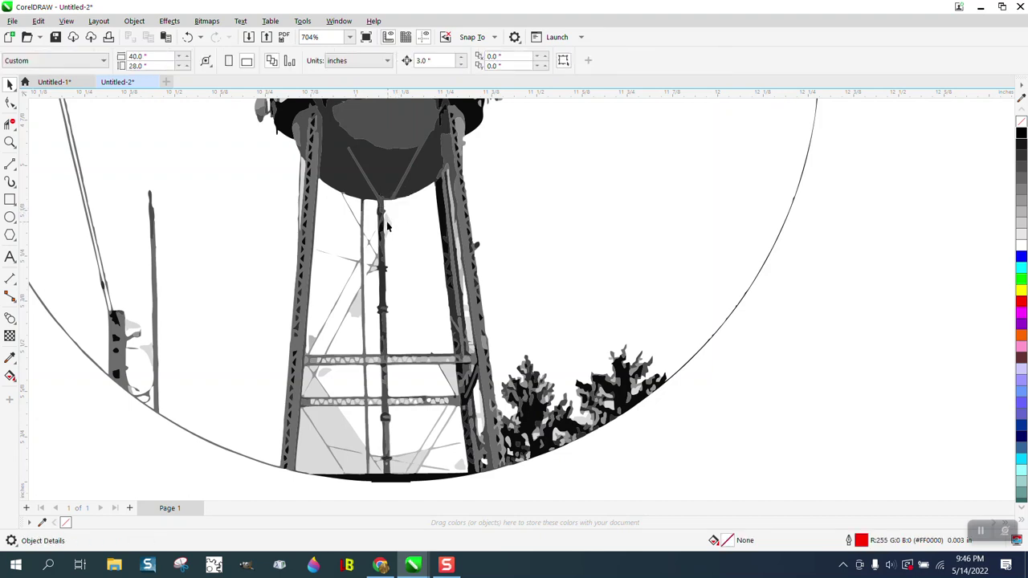
pyautogui.click(386, 227)
pyautogui.press('Delete')
pyautogui.click(374, 266)
pyautogui.press('Delete')
pyautogui.click(351, 323)
pyautogui.press('Delete')
# Delete small leftover pieces, slivers near the leg and lower crossbar, and the triangle below the crossbar.
pyautogui.click(309, 340)
pyautogui.press('Delete')
pyautogui.click(320, 388)
pyautogui.press('Delete')
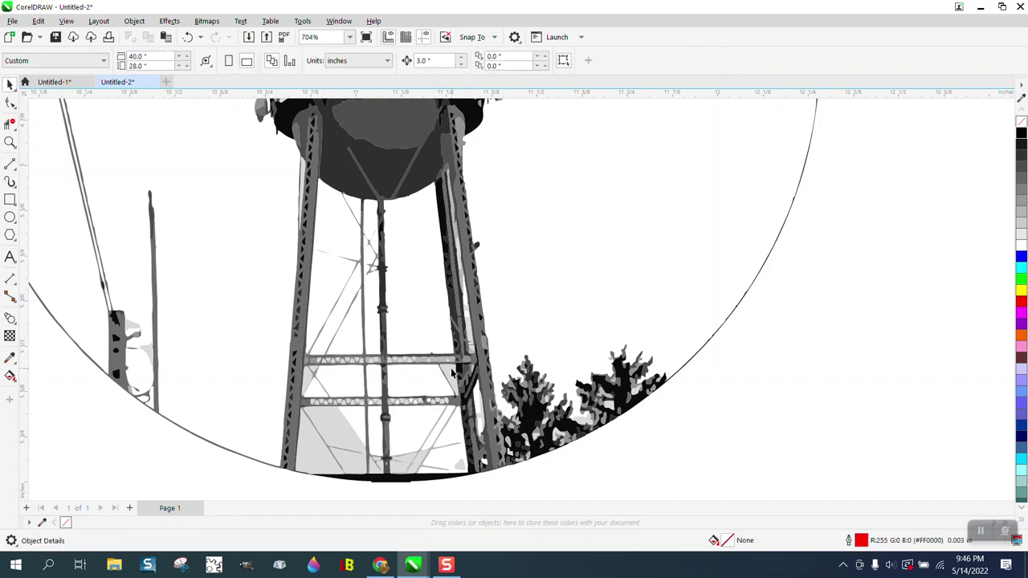
pyautogui.click(452, 373)
pyautogui.press('Delete')
pyautogui.click(314, 371)
pyautogui.press('Delete')
pyautogui.click(322, 414)
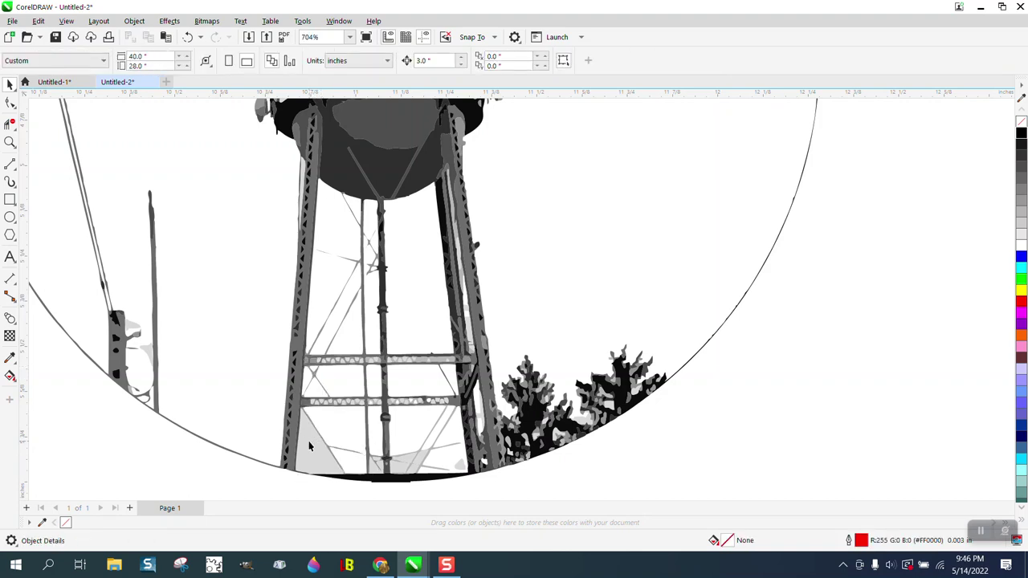
pyautogui.press('Delete')
# Delete the small dark and light-grey pieces near the tower base and beside the leg.
pyautogui.click(372, 470)
pyautogui.press('Delete')
pyautogui.click(378, 463)
pyautogui.press('Delete')
pyautogui.click(418, 463)
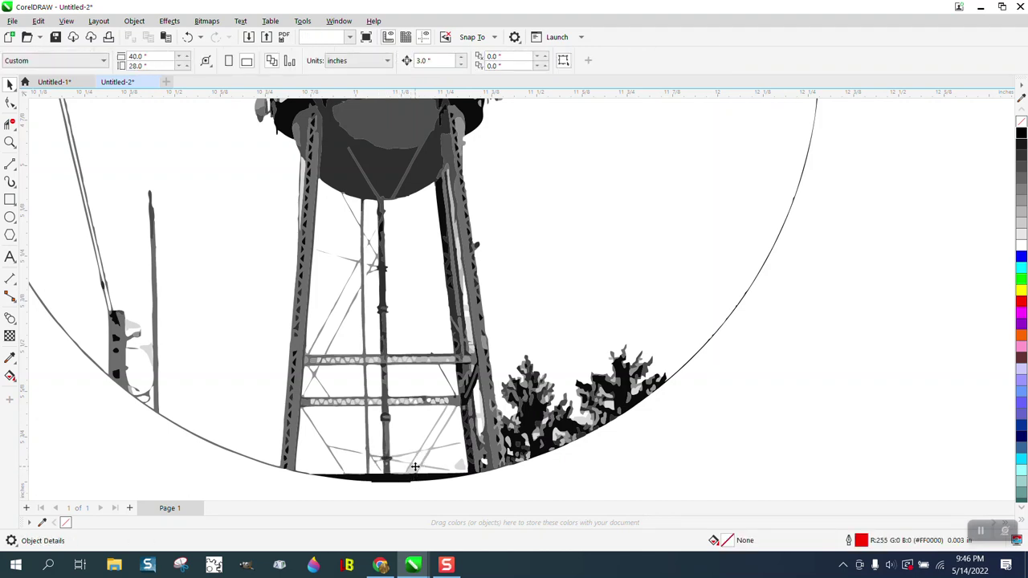
pyautogui.press('Delete')
pyautogui.click(461, 469)
pyautogui.press('Delete')
pyautogui.click(478, 250)
pyautogui.press('Delete')
# Zoom out and delete the 394-node curve holding the poles.
pyautogui.scroll(-3, 502, 245)
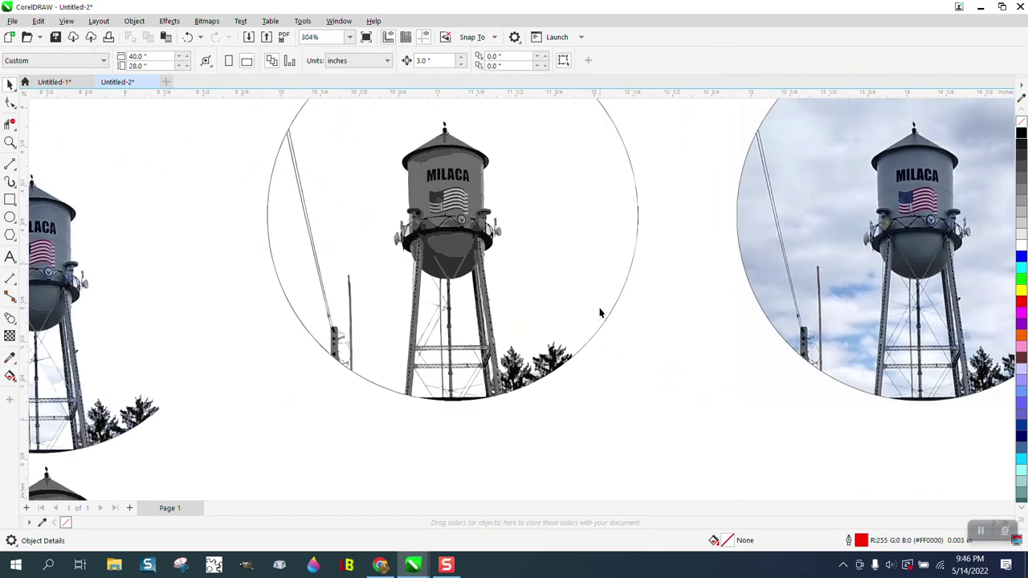
pyautogui.click(338, 343)
pyautogui.press('Delete')
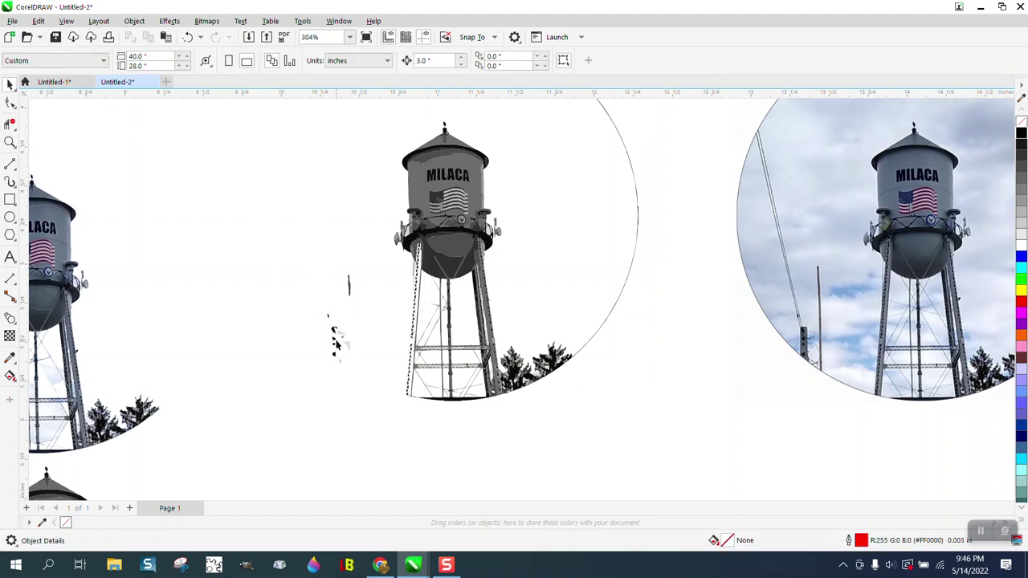
# Restore the deleted poles curve and switch the view to Wireframe.
pyautogui.click(188, 37)
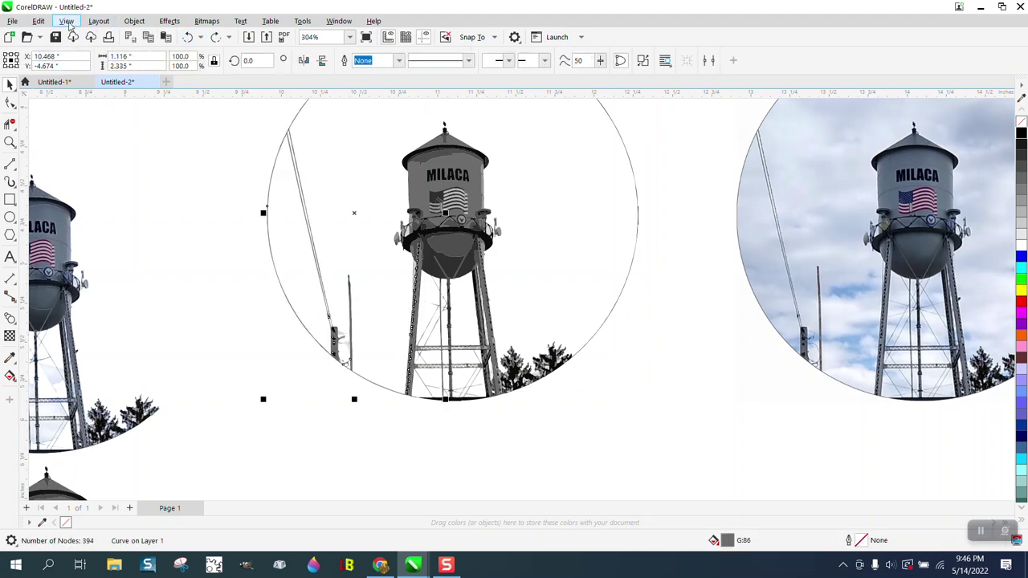
pyautogui.click(67, 21)
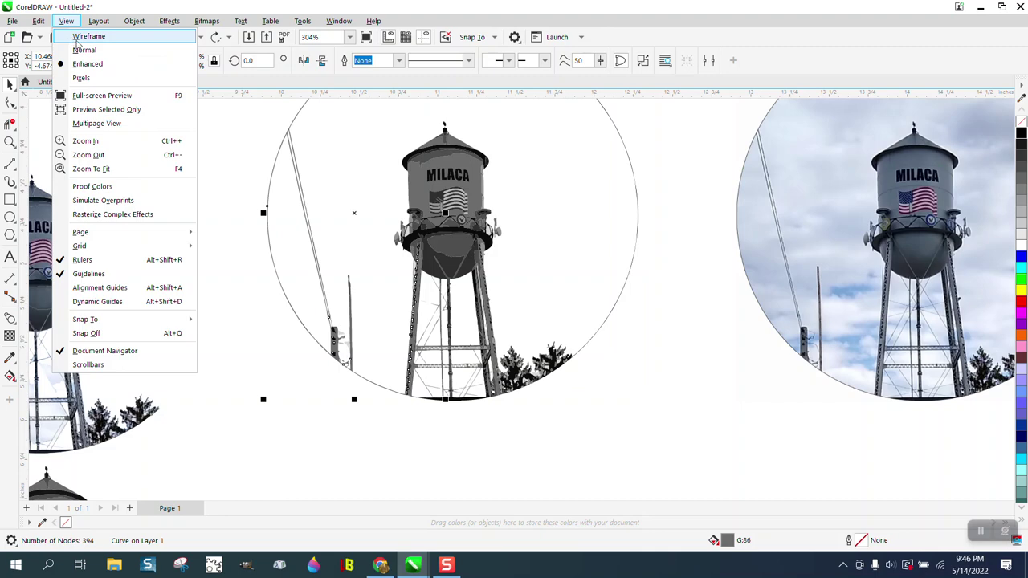
pyautogui.click(81, 37)
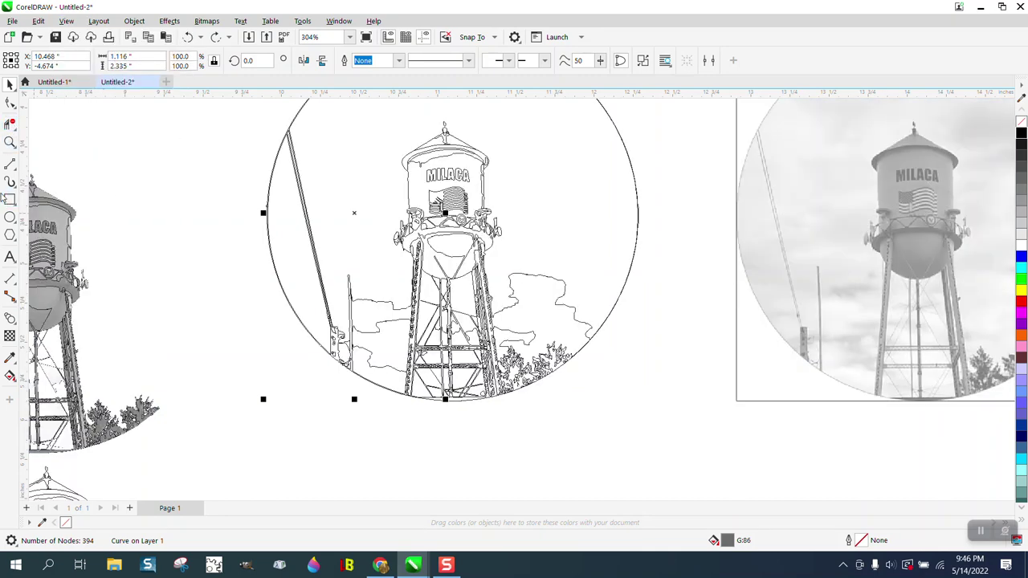
# Draw a vertical freehand line left of the tower base.
pyautogui.click(10, 162)
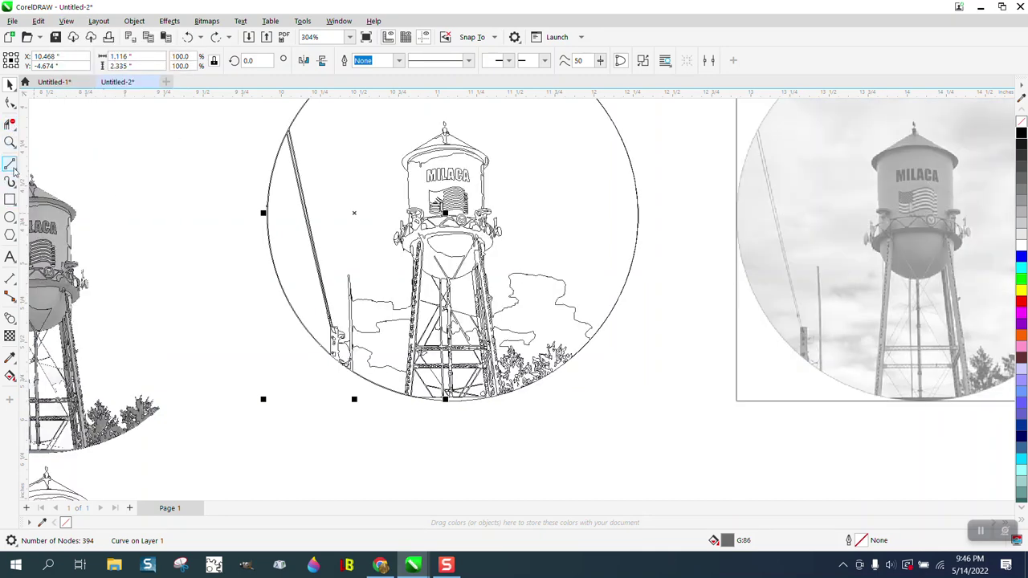
pyautogui.click(392, 344)
pyautogui.click(392, 411)
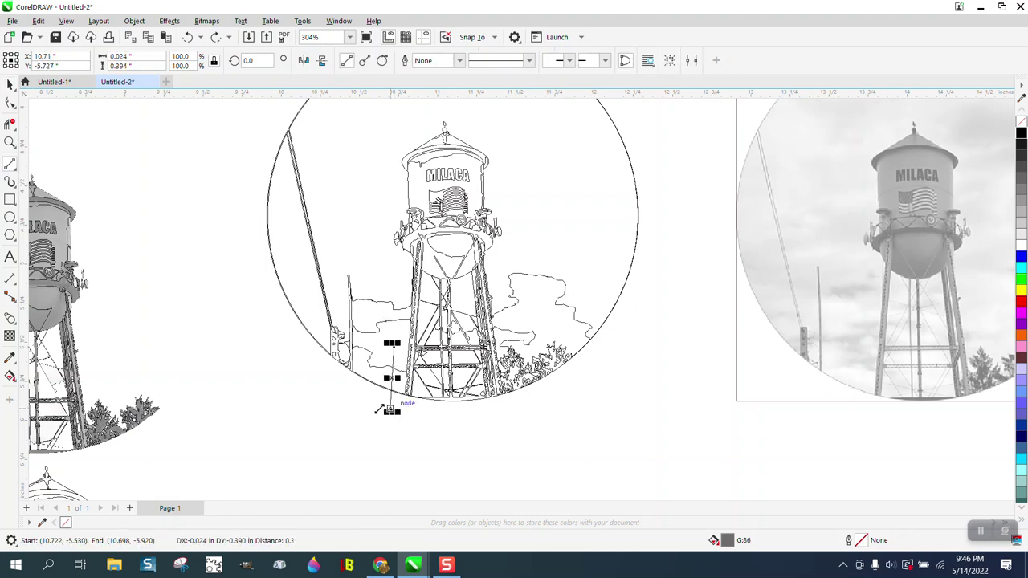
# Erase the circle's left arc, the poles and the cloud outlines on both sides of the tower.
pyautogui.click(10, 125)
pyautogui.click(343, 241)
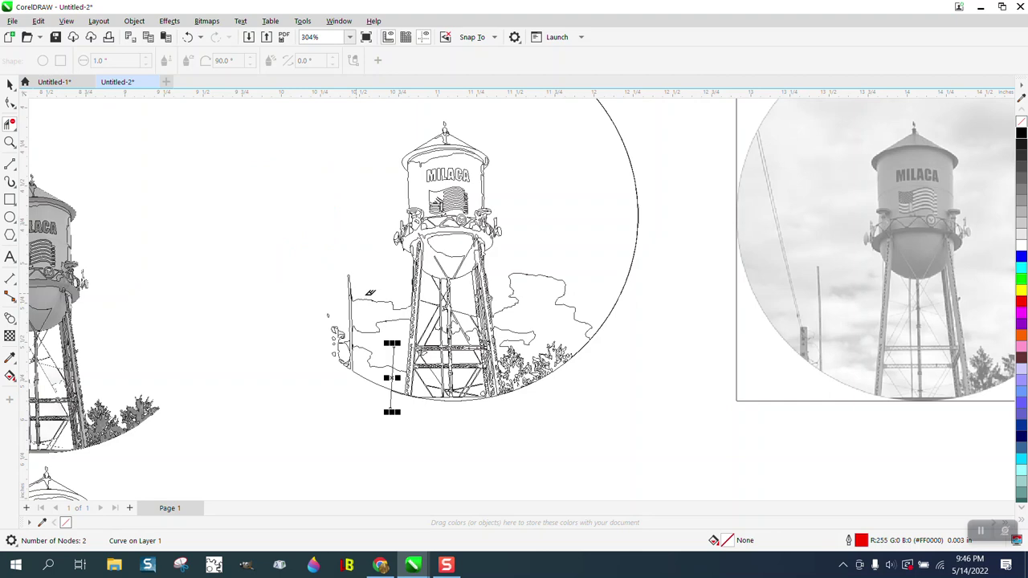
pyautogui.moveTo(339, 275)
pyautogui.mouseDown()
pyautogui.moveTo(348, 366)
pyautogui.moveTo(378, 384)
pyautogui.mouseUp()
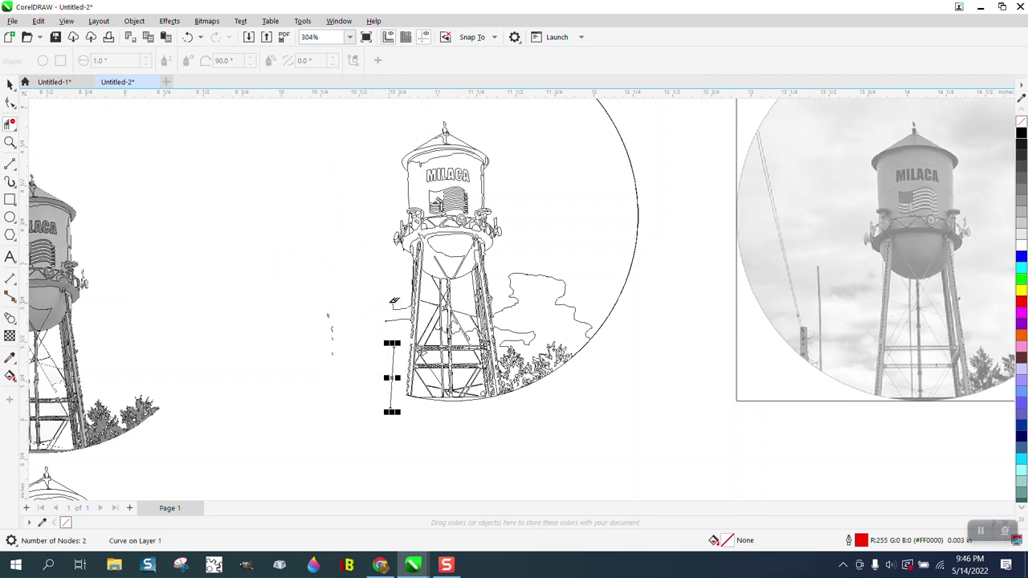
pyautogui.moveTo(312, 297); pyautogui.dragTo(356, 363)
pyautogui.moveTo(591, 274)
pyautogui.mouseDown()
pyautogui.moveTo(538, 264)
pyautogui.moveTo(547, 297)
pyautogui.moveTo(582, 304)
pyautogui.moveTo(534, 336)
pyautogui.moveTo(464, 325)
pyautogui.mouseUp()
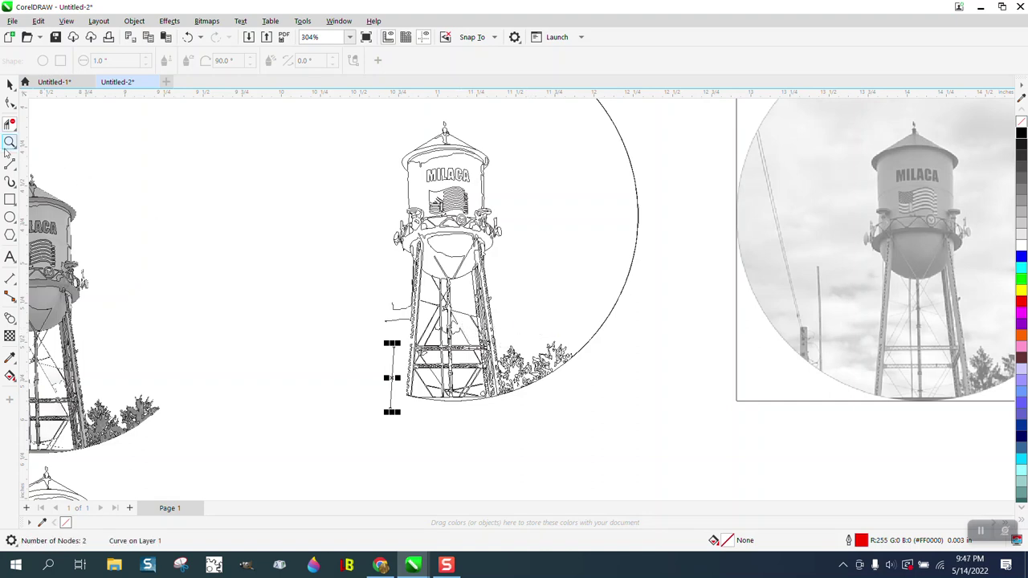
# Zoom in on the tower base and delete the stray vertical line.
pyautogui.click(10, 143)
pyautogui.moveTo(356, 294); pyautogui.dragTo(531, 431)
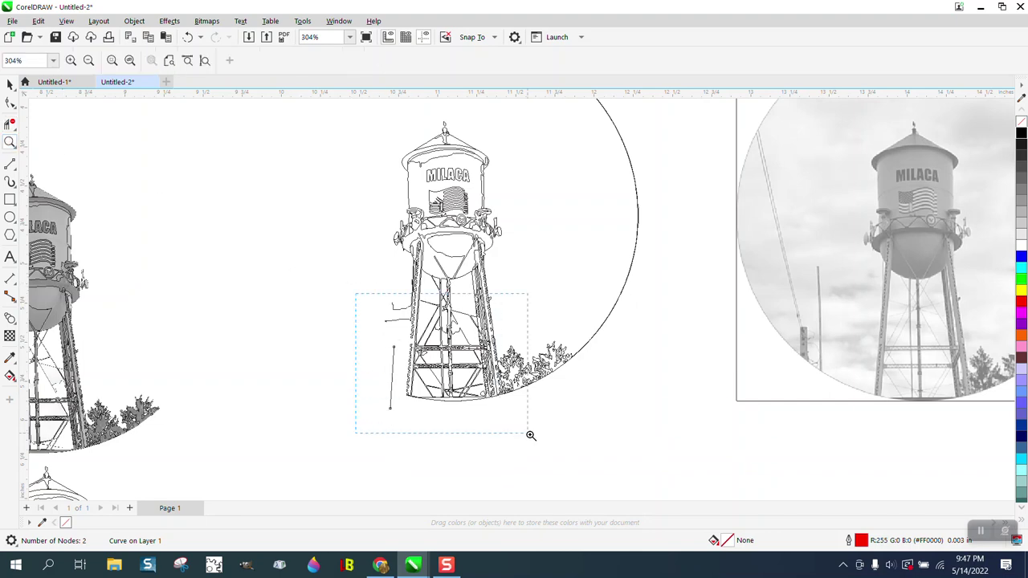
pyautogui.click(10, 84)
pyautogui.click(373, 266)
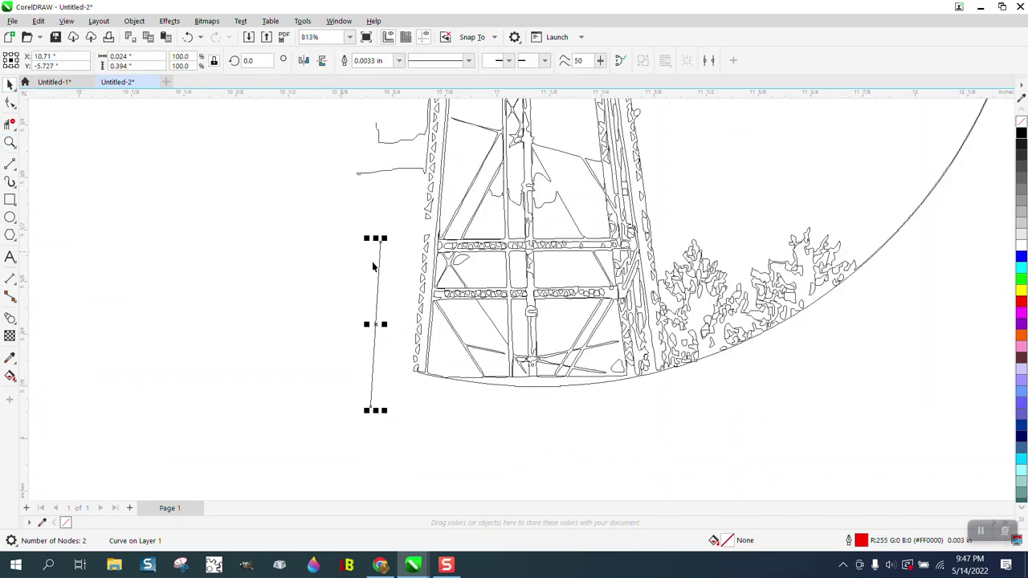
pyautogui.press('Delete')
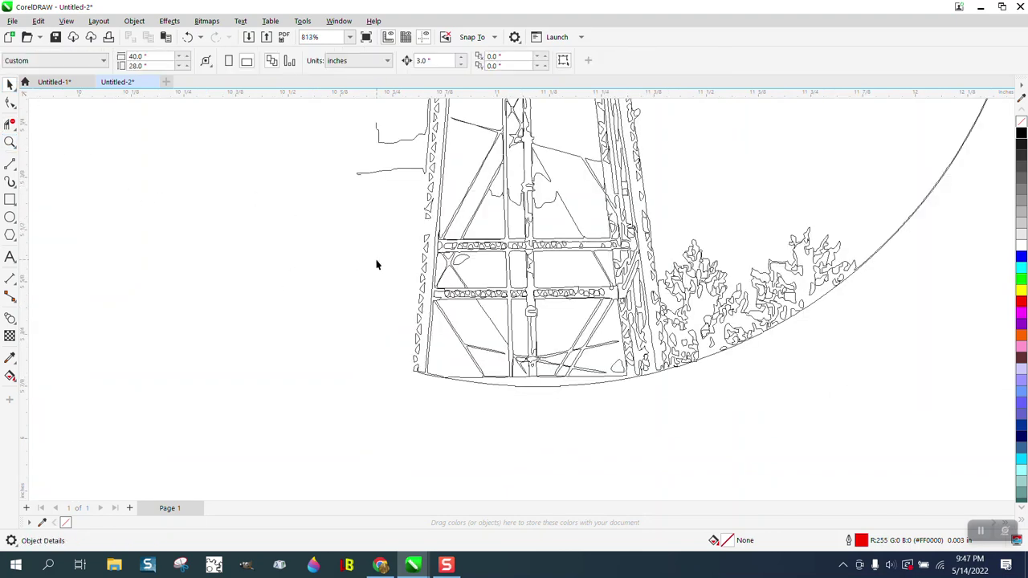
# Delete the upper stray curve's nodes and nine nodes of the left curve.
pyautogui.click(10, 103)
pyautogui.click(371, 127)
pyautogui.moveTo(368, 115); pyautogui.dragTo(427, 154)
pyautogui.press('Delete')
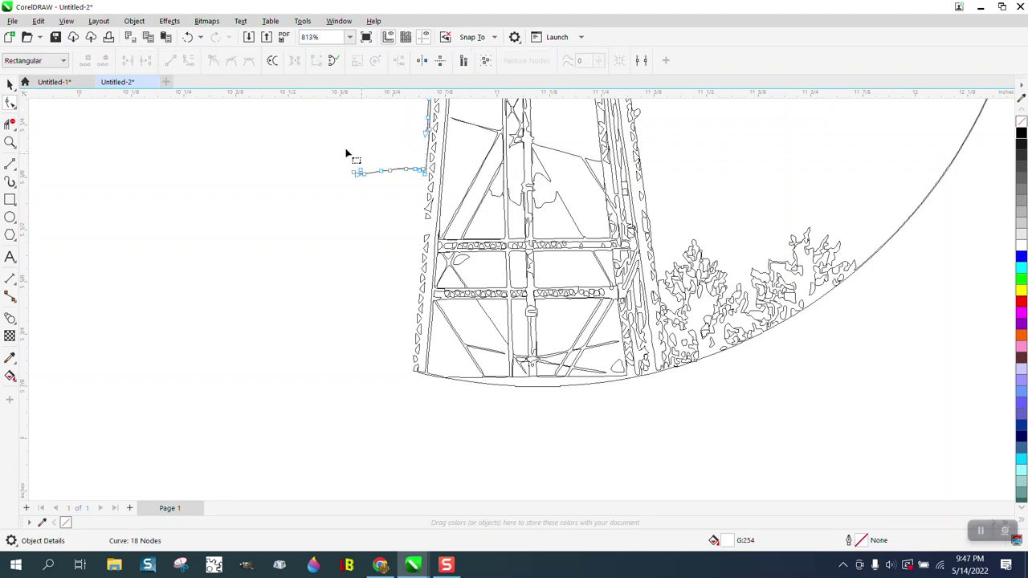
pyautogui.moveTo(349, 155); pyautogui.dragTo(424, 178)
pyautogui.press('Delete')
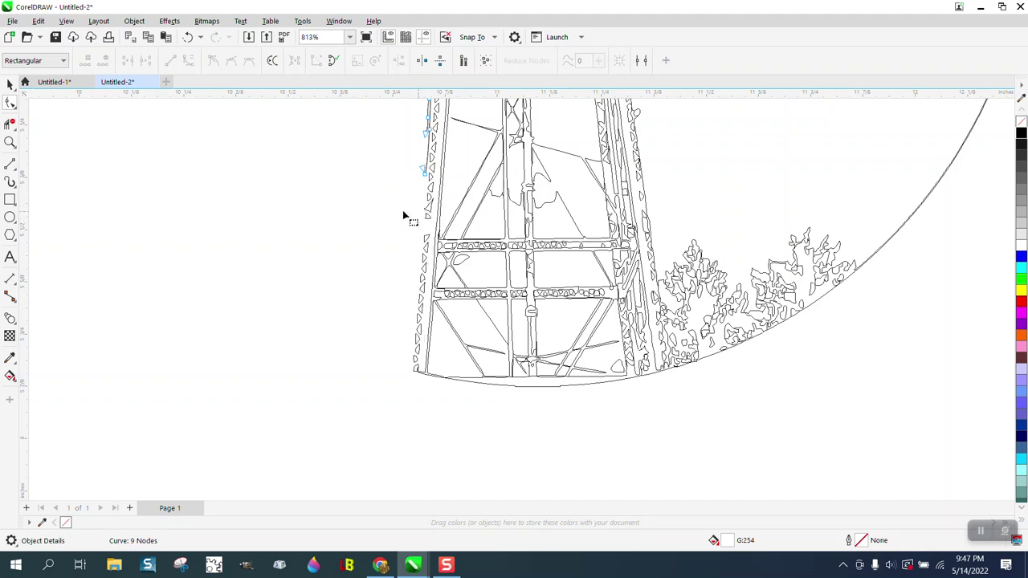
# Undo back to restore the clouds and arc, then drag the vertical line's top upward.
pyautogui.click(188, 40)
pyautogui.click(186, 38)
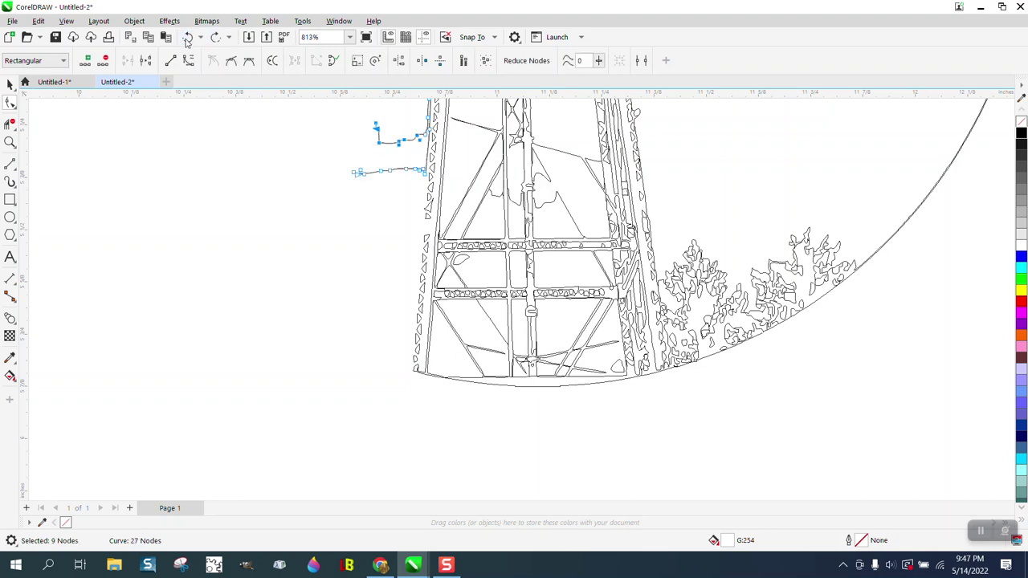
pyautogui.click(186, 38)
pyautogui.click(187, 38)
pyautogui.click(186, 39)
pyautogui.click(186, 38)
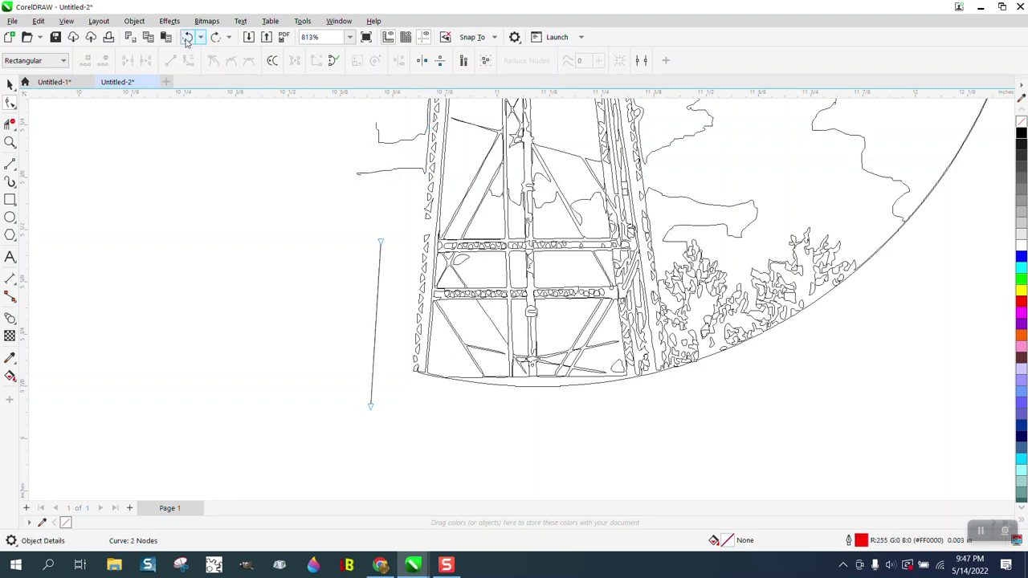
pyautogui.click(186, 39)
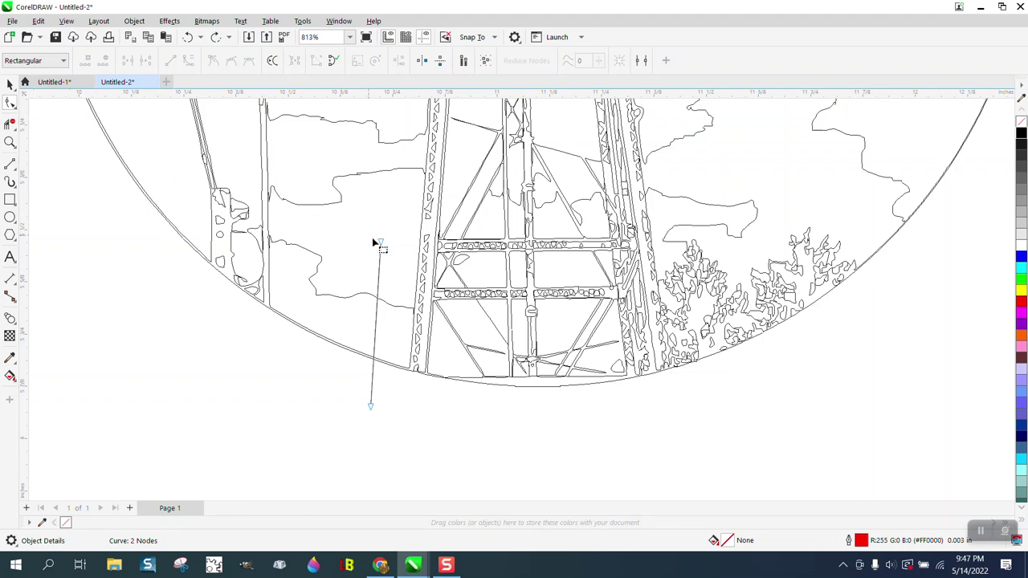
pyautogui.moveTo(381, 241); pyautogui.dragTo(374, 128)
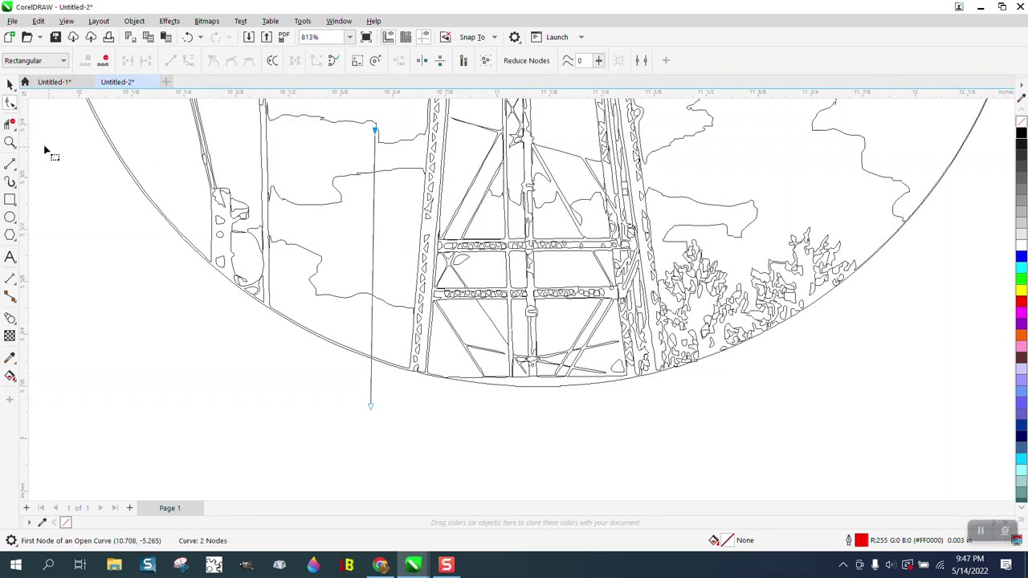
pyautogui.click(9, 124)
# Trim away the curve segments left of the tower with Virtual Segment Delete.
pyautogui.moveTo(314, 305); pyautogui.dragTo(348, 342)
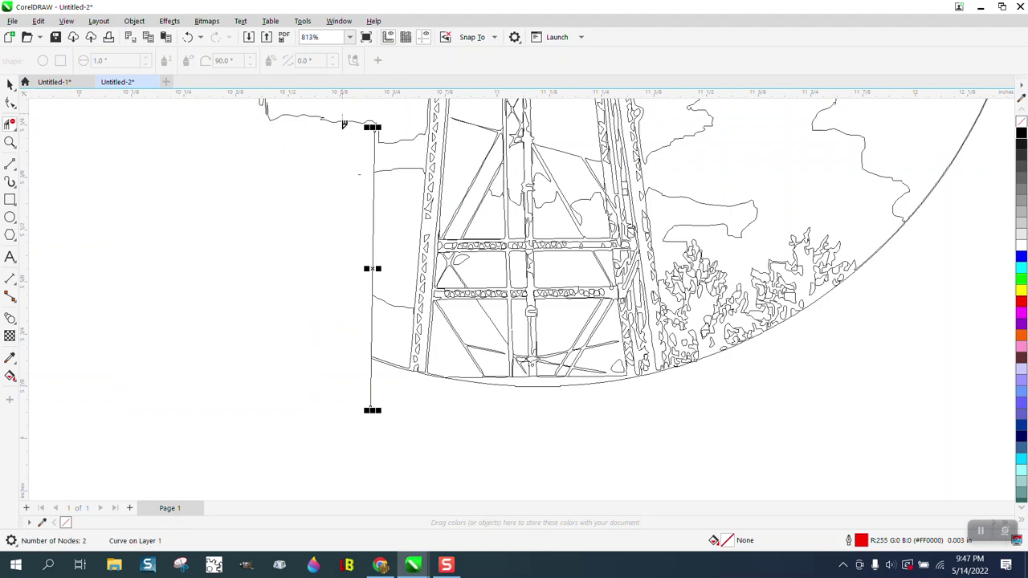
pyautogui.scroll(-1, 338, 154)
pyautogui.scroll(-3, 339, 154)
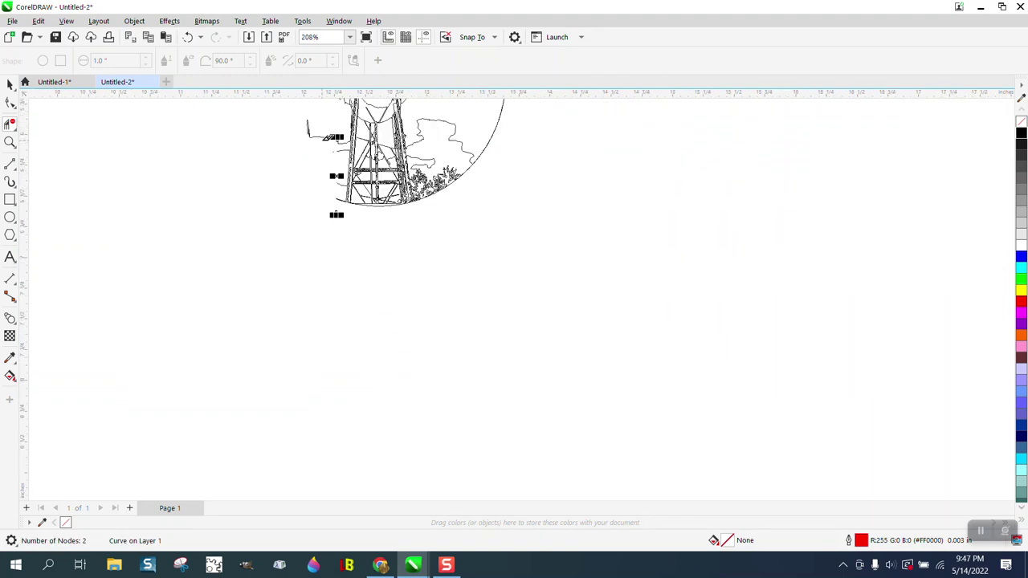
pyautogui.moveTo(298, 119); pyautogui.dragTo(341, 141)
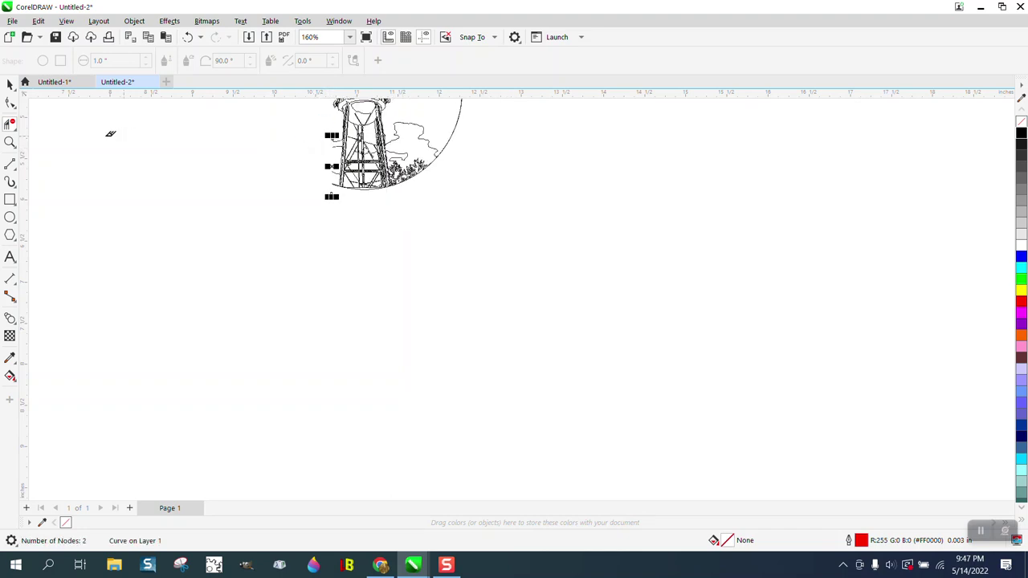
# Zoom in on the middle tower's base and delete the vertical guide line.
pyautogui.click(10, 143)
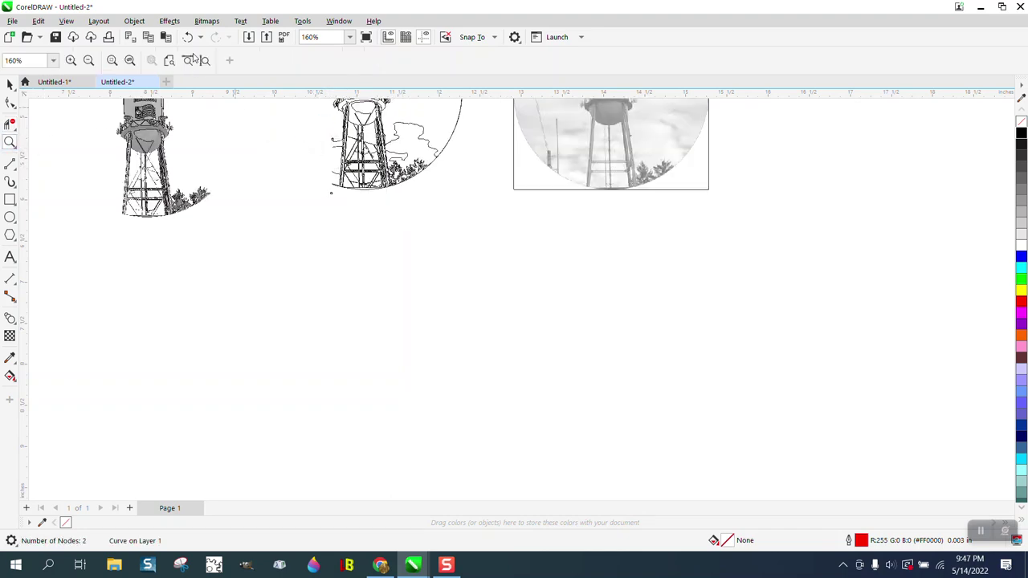
pyautogui.moveTo(324, 158); pyautogui.dragTo(413, 210)
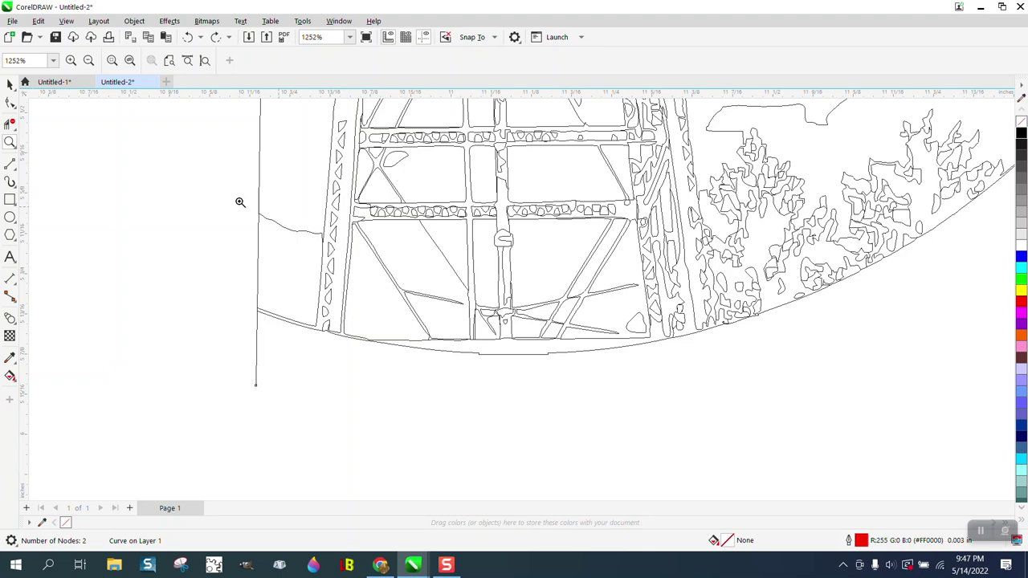
pyautogui.click(12, 123)
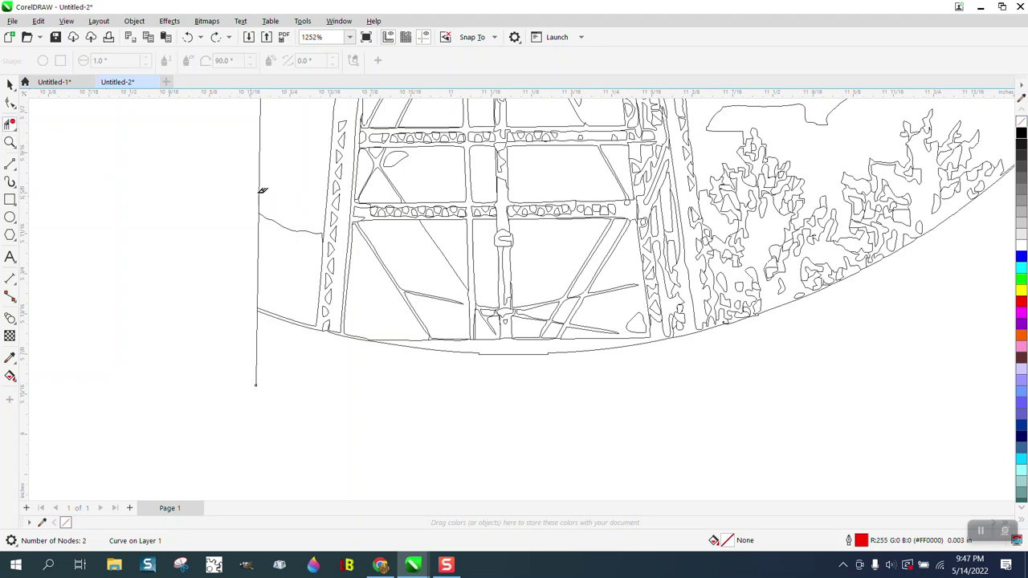
pyautogui.press('space')
pyautogui.click(259, 156)
pyautogui.press('Delete')
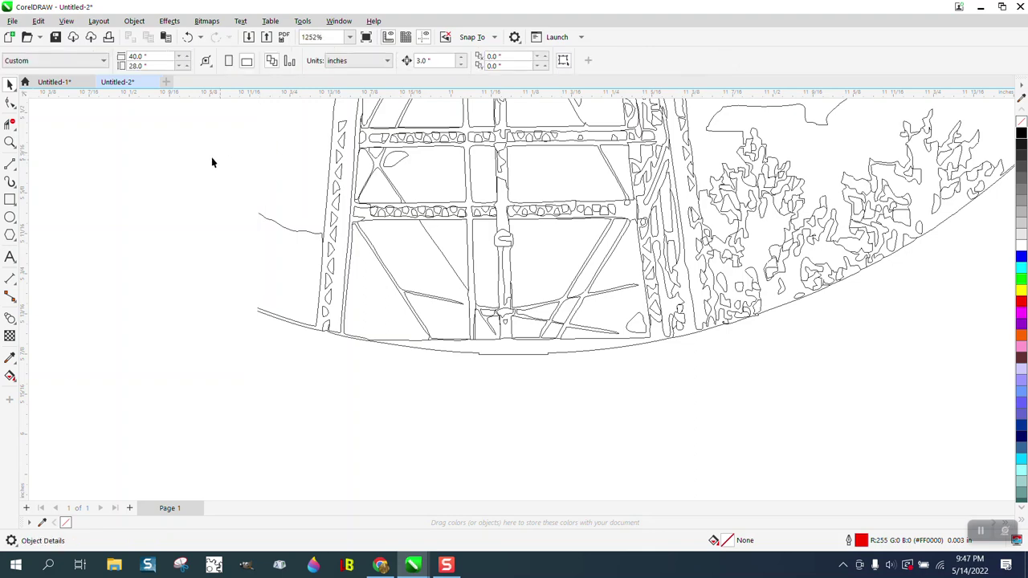
# Delete the wiggly segment and the leftover end segment left of the tower.
pyautogui.click(10, 103)
pyautogui.click(286, 228)
pyautogui.moveTo(251, 201); pyautogui.dragTo(320, 249)
pyautogui.press('Delete')
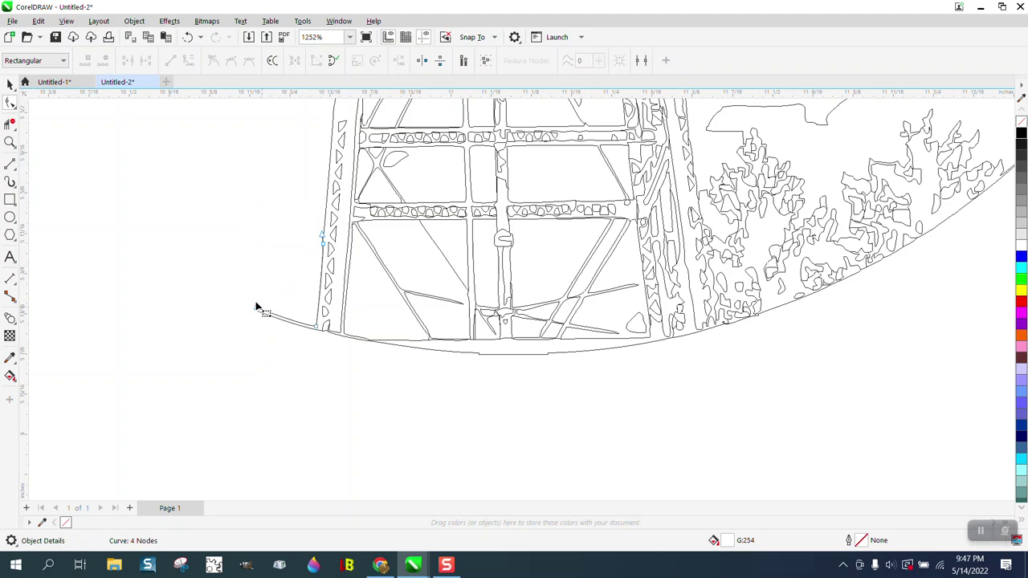
pyautogui.click(257, 308)
pyautogui.click(281, 323)
pyautogui.moveTo(241, 301); pyautogui.dragTo(322, 335)
pyautogui.press('Delete')
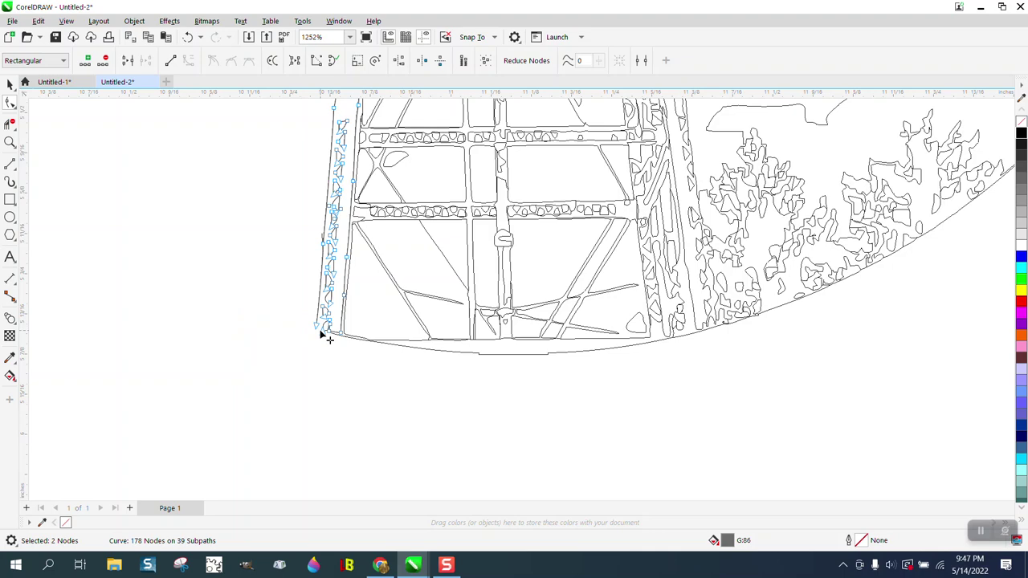
# Trim off the small stray curve left of the tower.
pyautogui.scroll(-3, 317, 337)
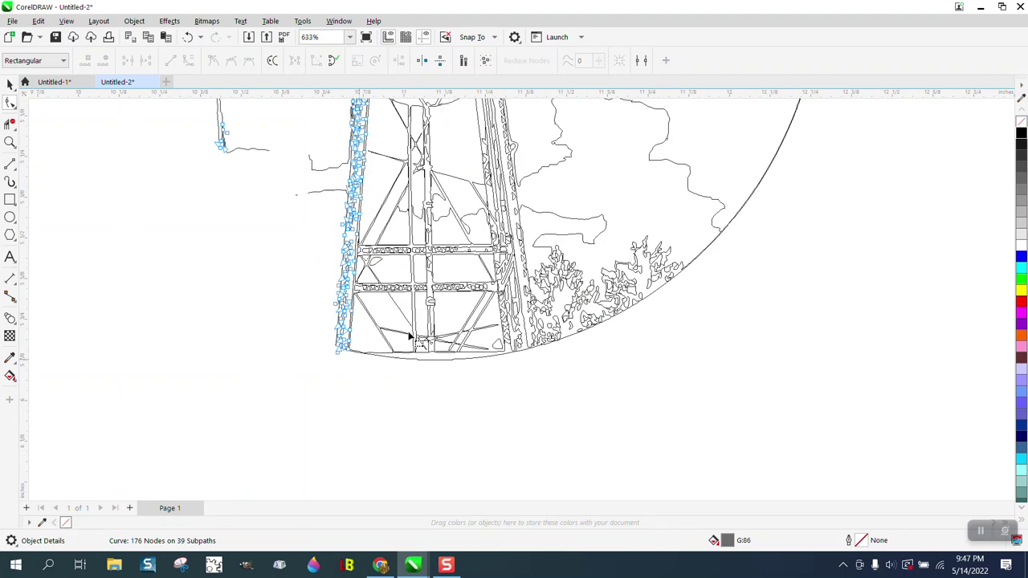
pyautogui.scroll(-1, 542, 239)
pyautogui.scroll(-2, 416, 233)
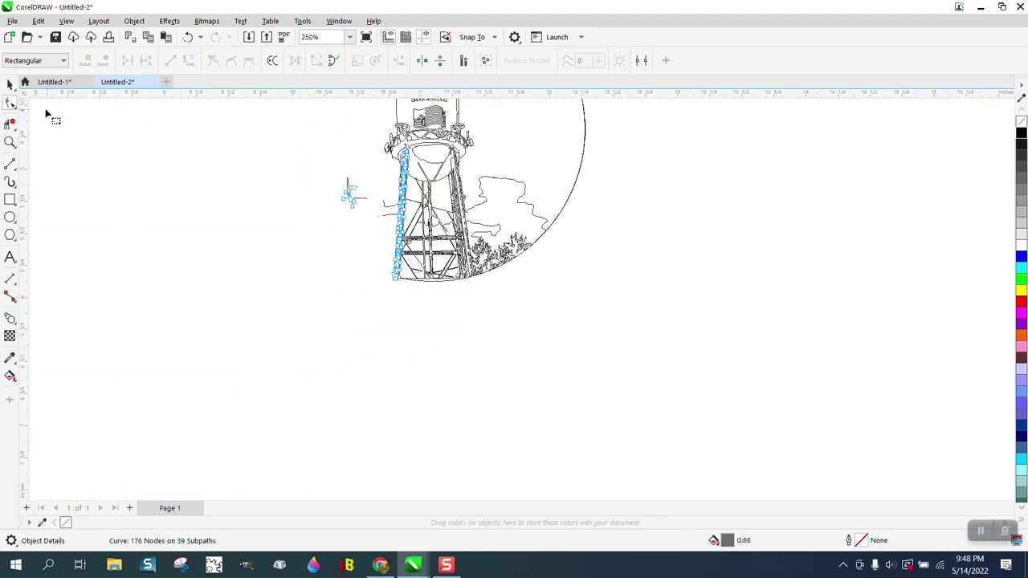
pyautogui.click(11, 124)
pyautogui.moveTo(321, 159); pyautogui.dragTo(391, 229)
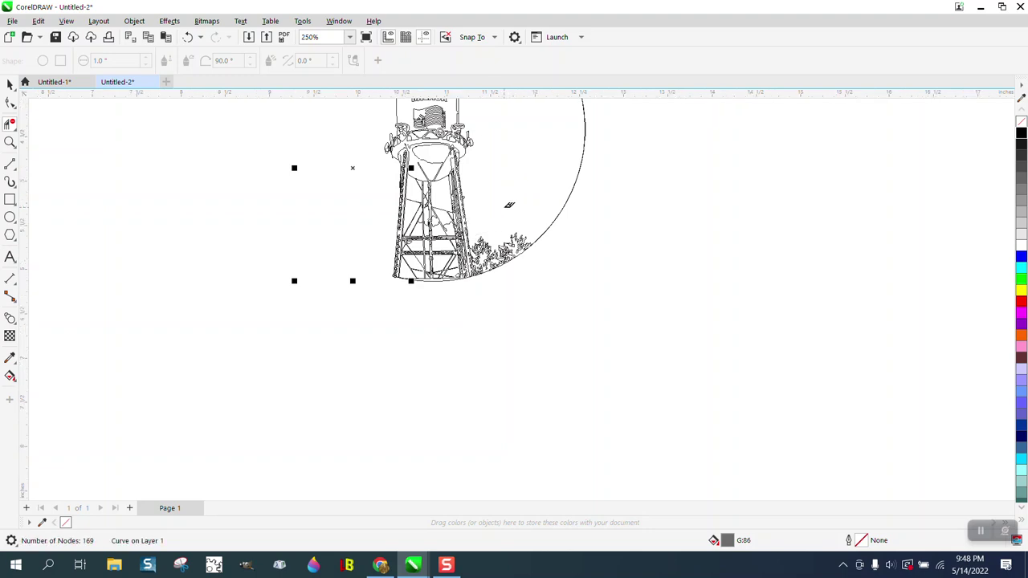
# Undo the last change, switch to Enhanced view, and erase the stray outline piece.
pyautogui.click(8, 85)
pyautogui.scroll(-2, 510, 251)
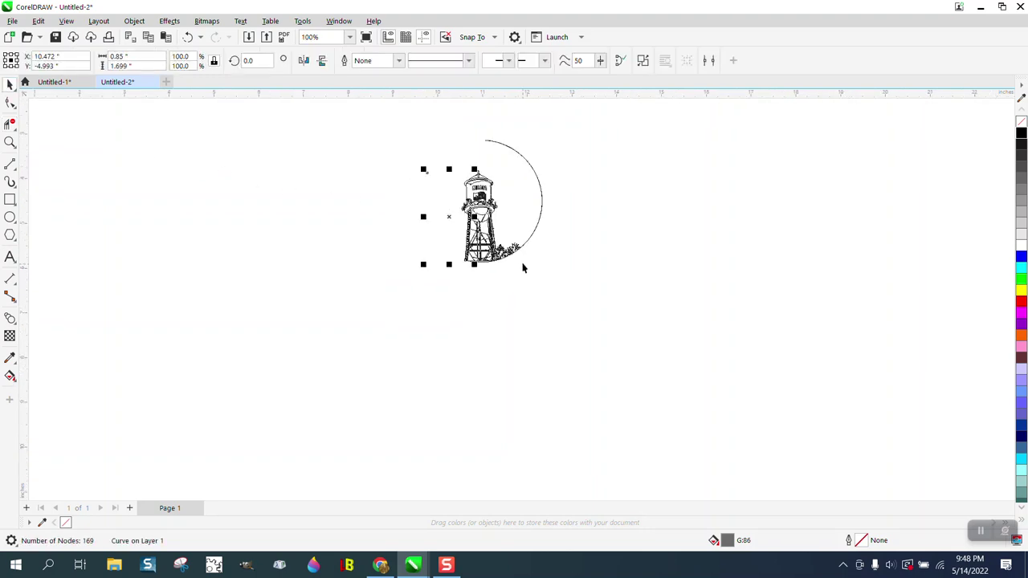
pyautogui.click(187, 38)
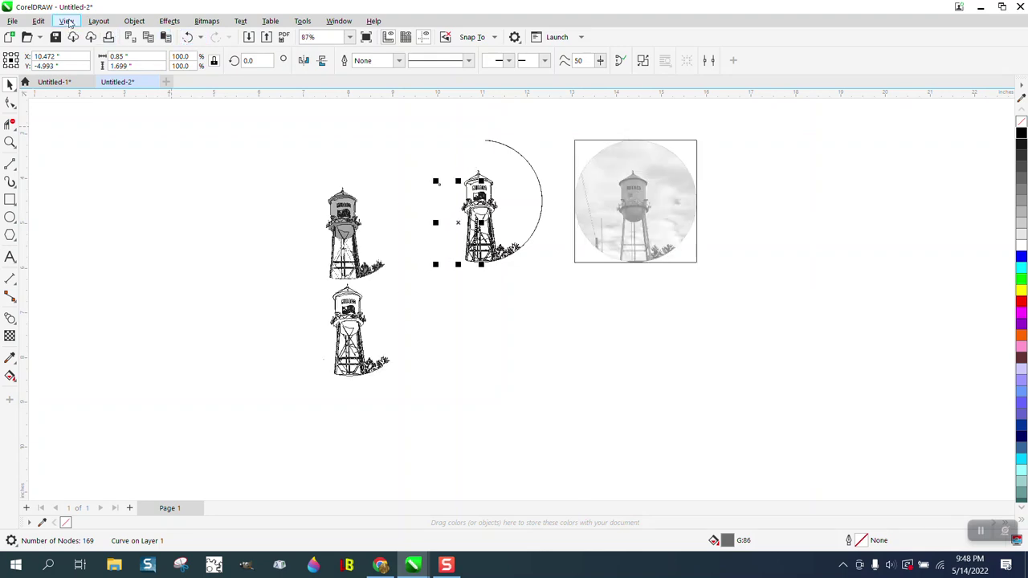
pyautogui.click(67, 22)
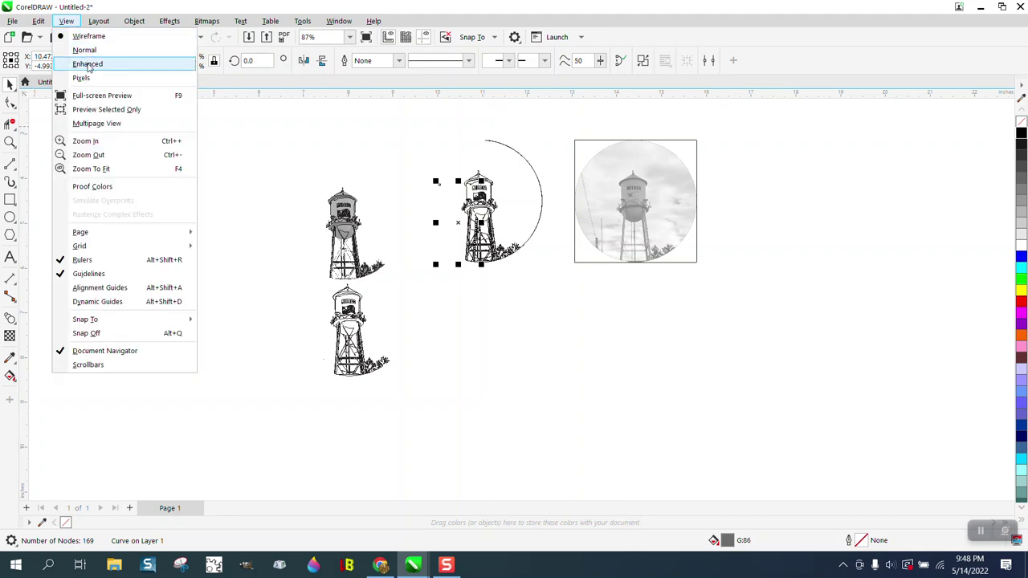
pyautogui.click(87, 64)
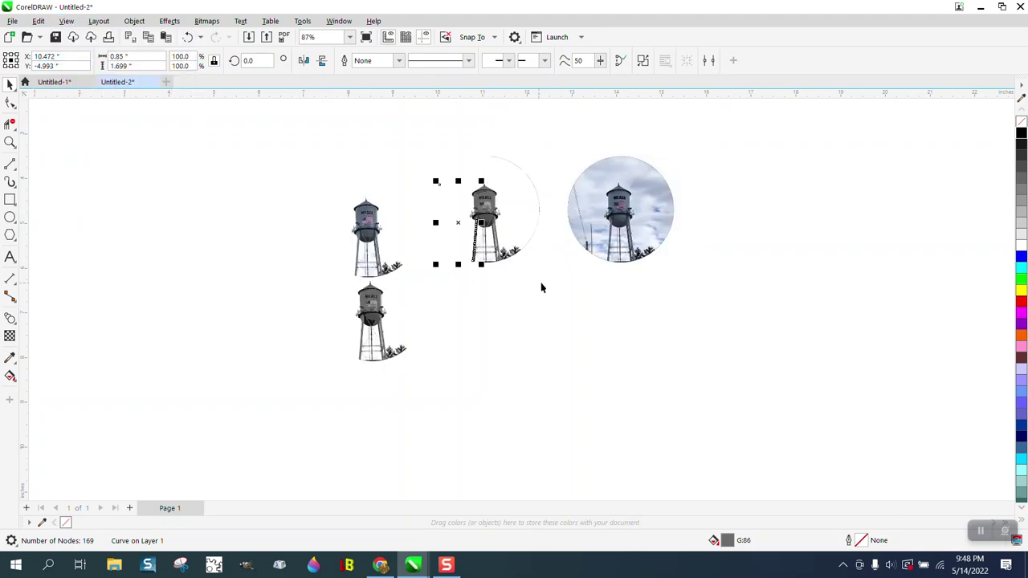
pyautogui.click(11, 123)
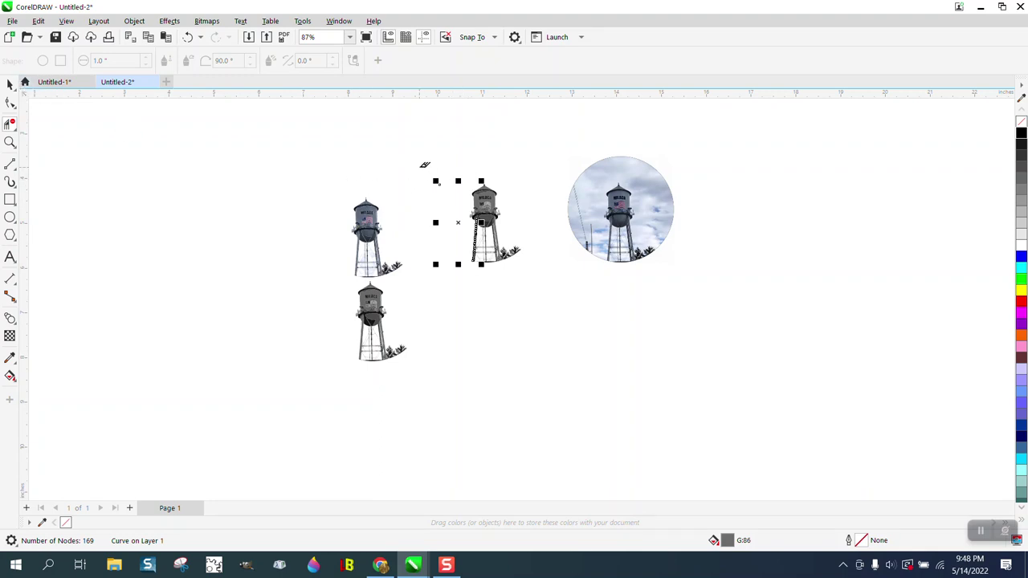
pyautogui.moveTo(434, 192); pyautogui.dragTo(525, 269)
# Zoom in and marquee-select all pieces of the middle tower.
pyautogui.click(10, 142)
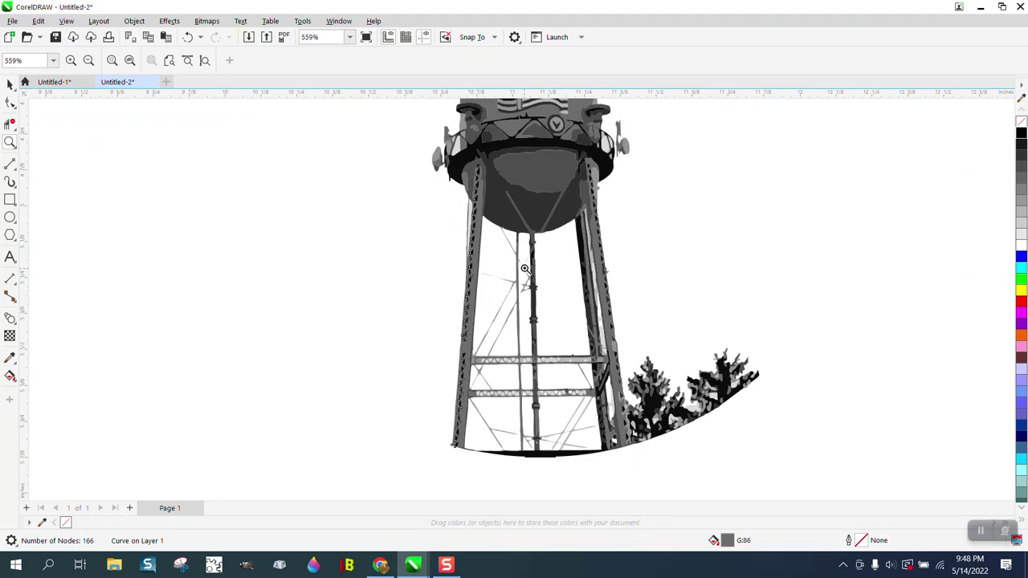
pyautogui.scroll(-2, 493, 254)
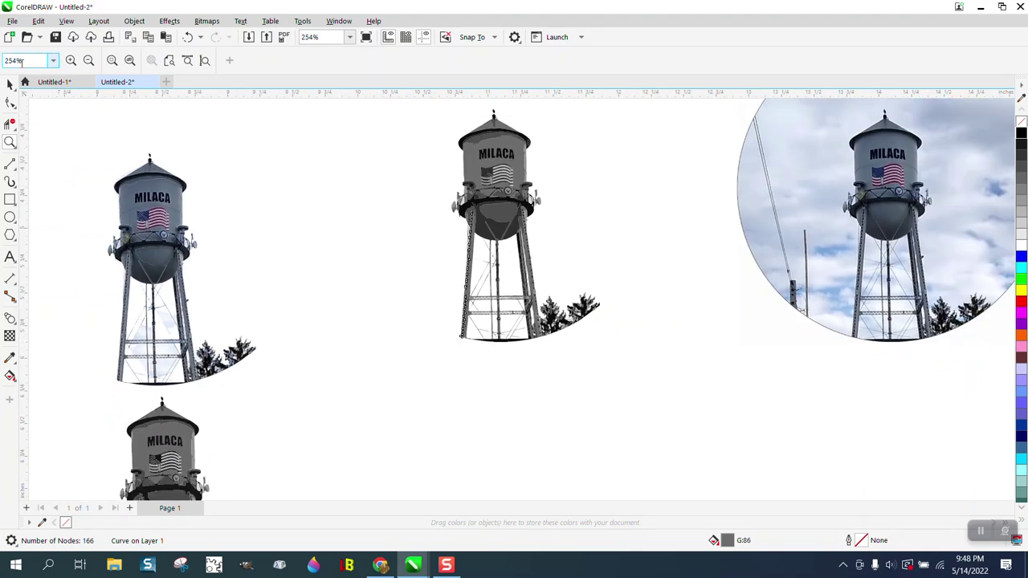
pyautogui.click(10, 84)
pyautogui.scroll(-1, 396, 182)
pyautogui.moveTo(405, 113); pyautogui.dragTo(585, 325)
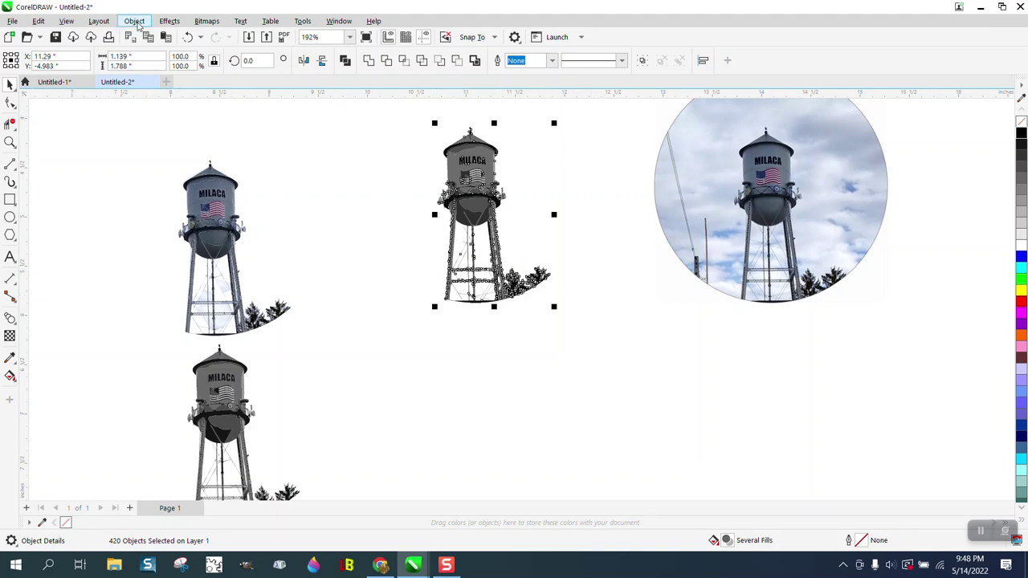
# Group the 420 tower pieces and nudge the group 3 inches right onto the photo.
pyautogui.click(133, 21)
pyautogui.moveTo(179, 233)
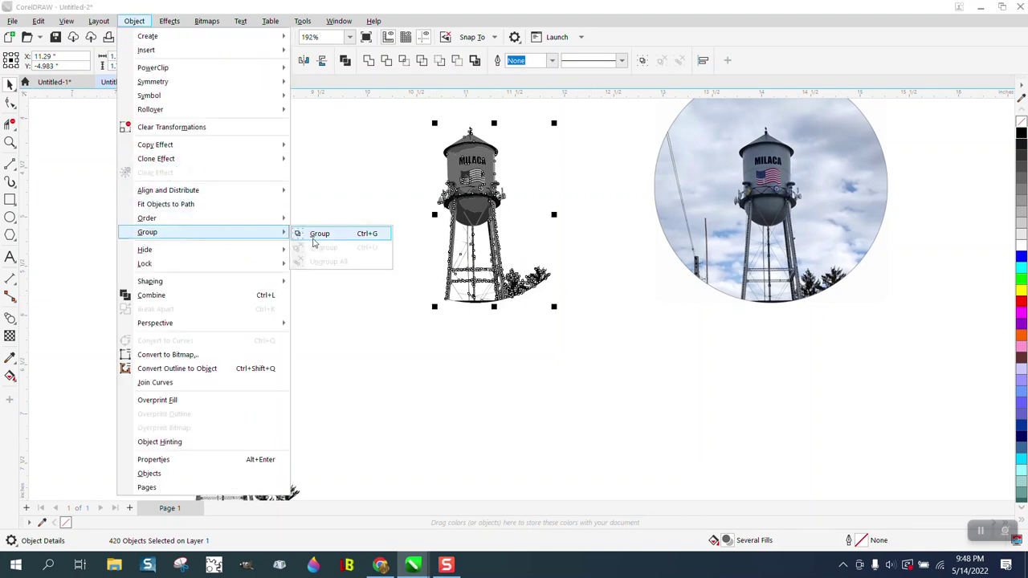
pyautogui.click(314, 239)
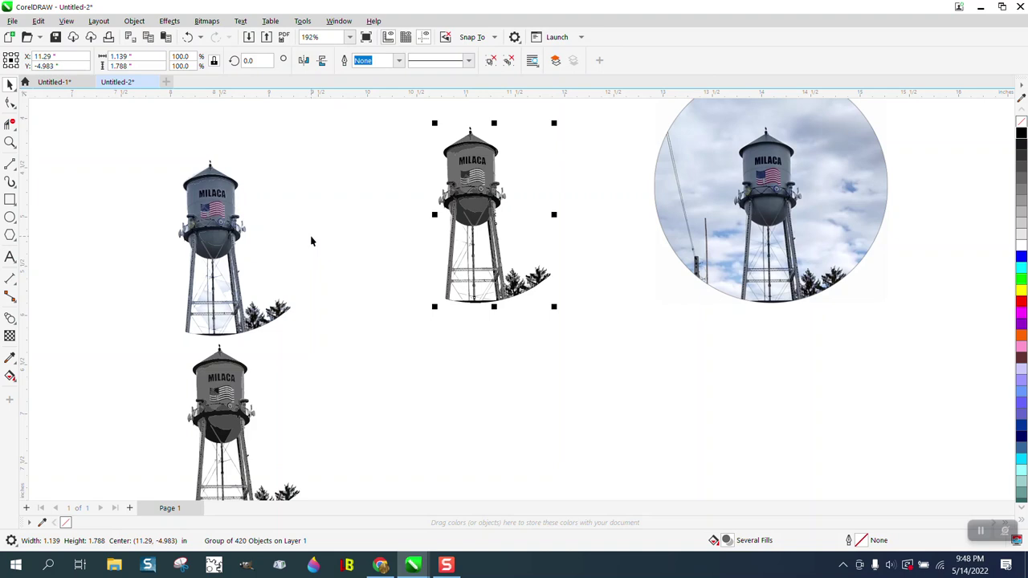
pyautogui.scroll(-1, 350, 275)
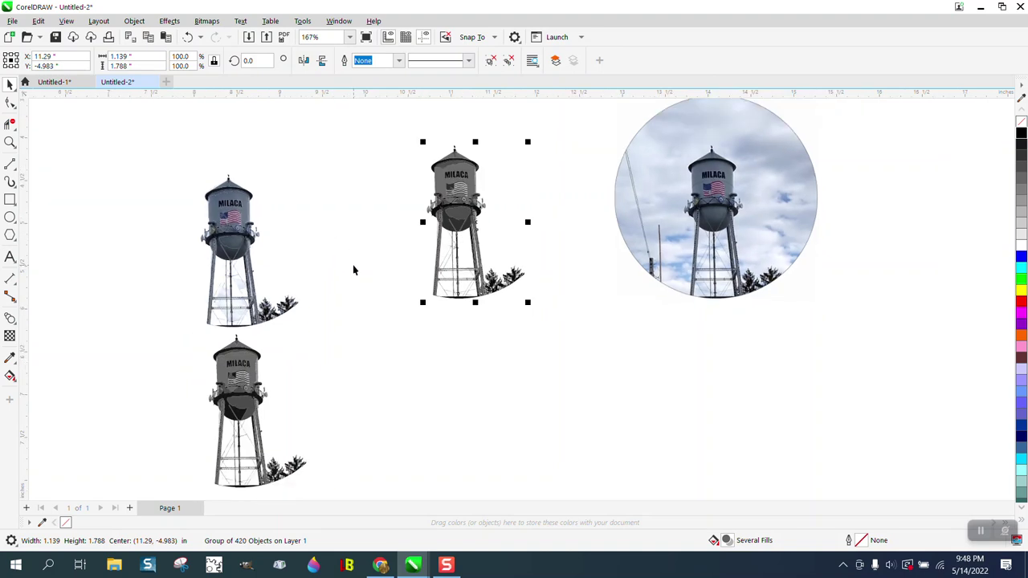
pyautogui.press('Right')
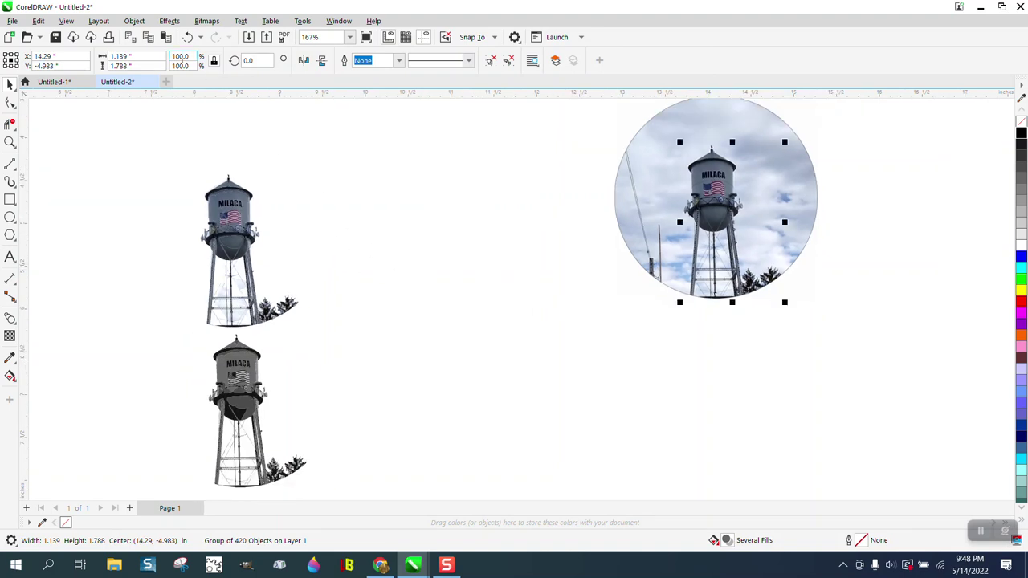
# Bring the tower group to the front of the page.
pyautogui.click(135, 22)
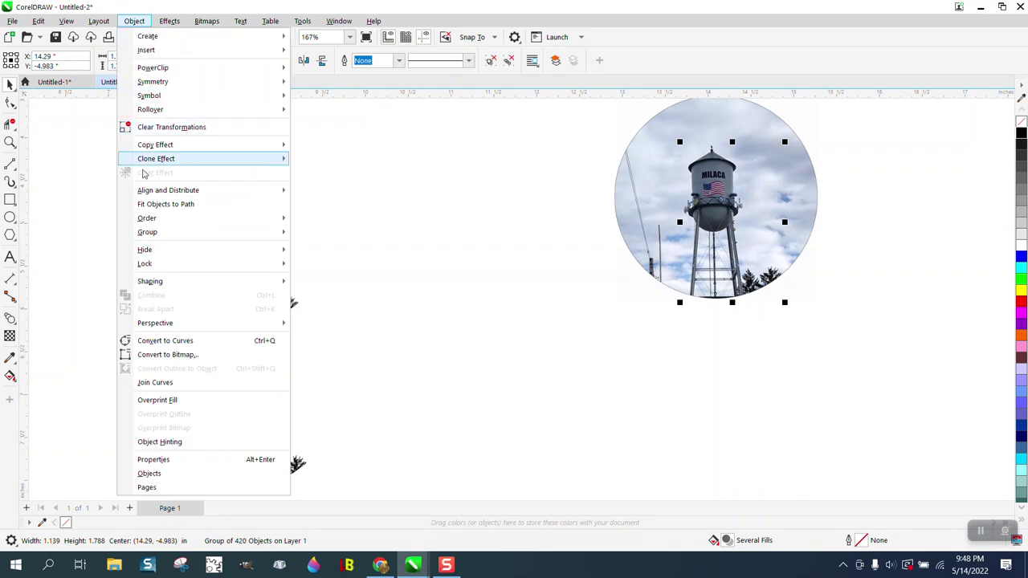
pyautogui.moveTo(147, 218)
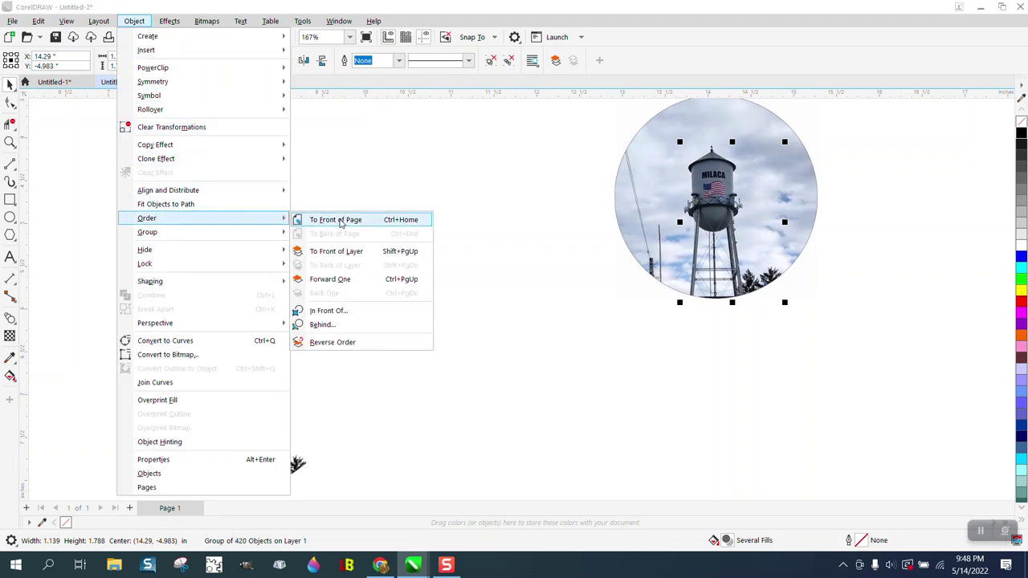
pyautogui.click(339, 222)
pyautogui.scroll(-1, 366, 253)
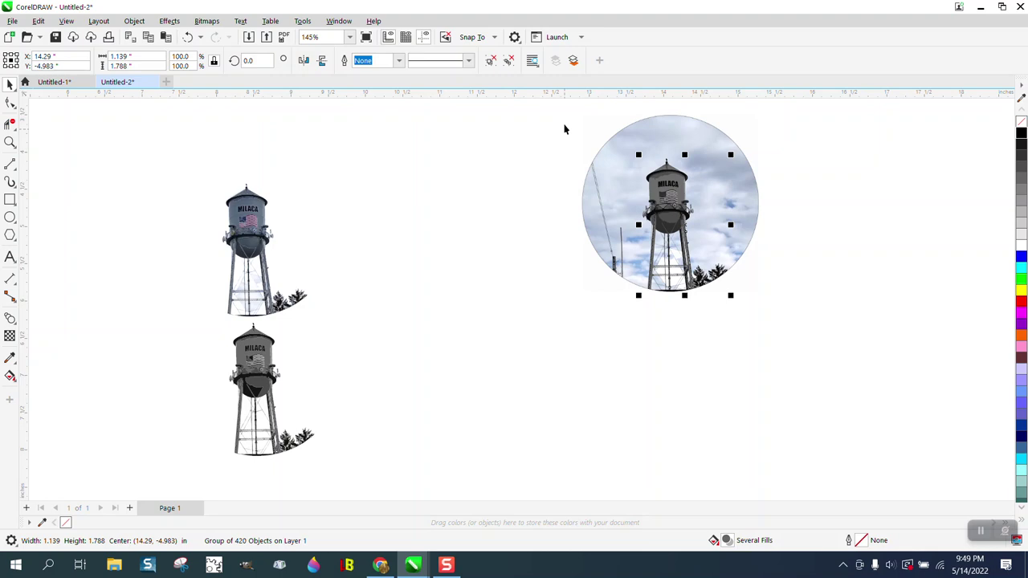
# Intersect the tower group with the circle photo, move the cutout 3 inches back left, and inspect its top.
pyautogui.moveTo(566, 108); pyautogui.dragTo(803, 328)
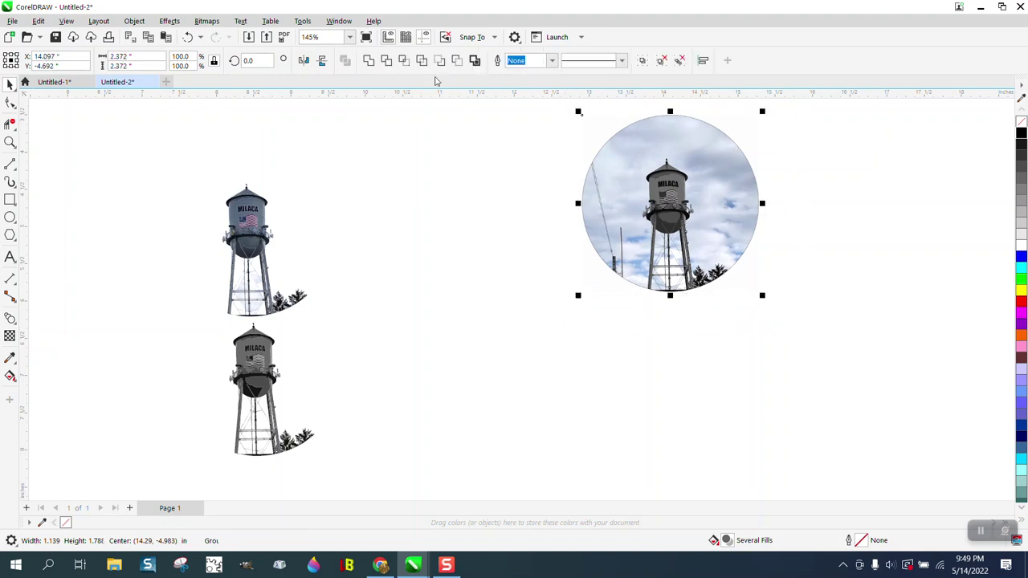
pyautogui.click(404, 62)
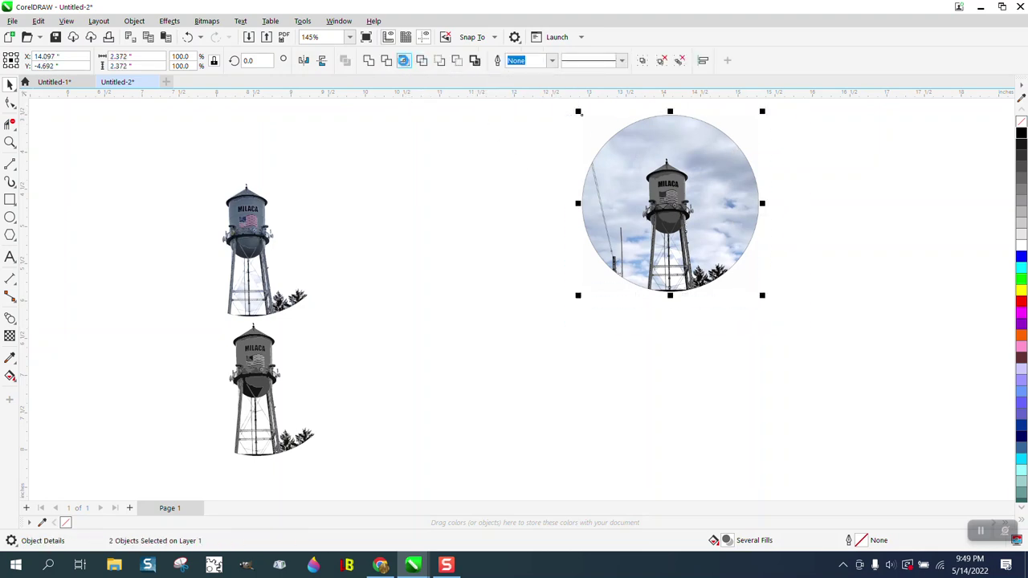
pyautogui.hotkey('ctrl', 'z')
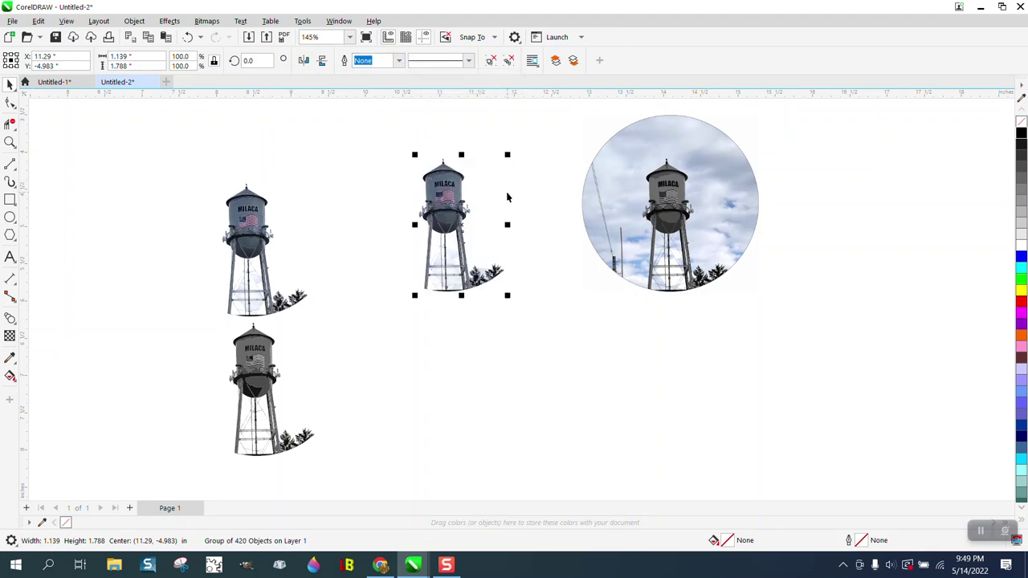
pyautogui.click(10, 142)
pyautogui.moveTo(403, 157); pyautogui.dragTo(509, 219)
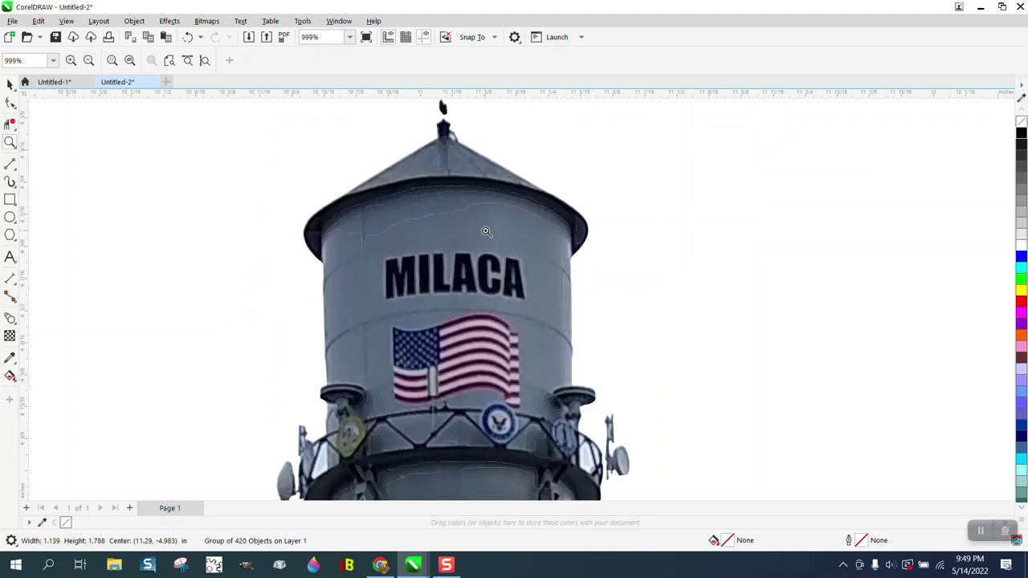
pyautogui.scroll(-3, 394, 127)
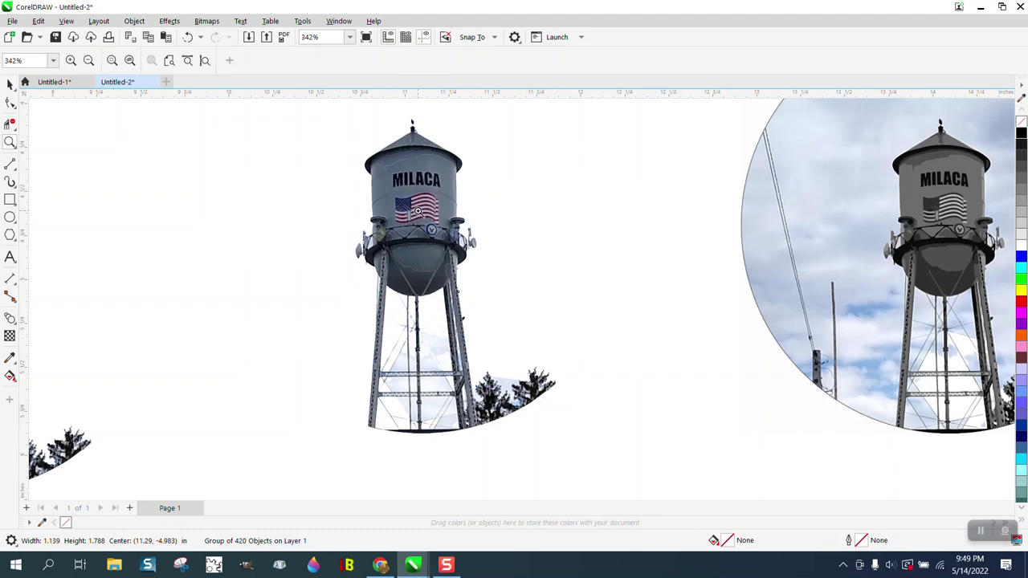
# Ungroup the traced tower into separate pieces.
pyautogui.click(10, 85)
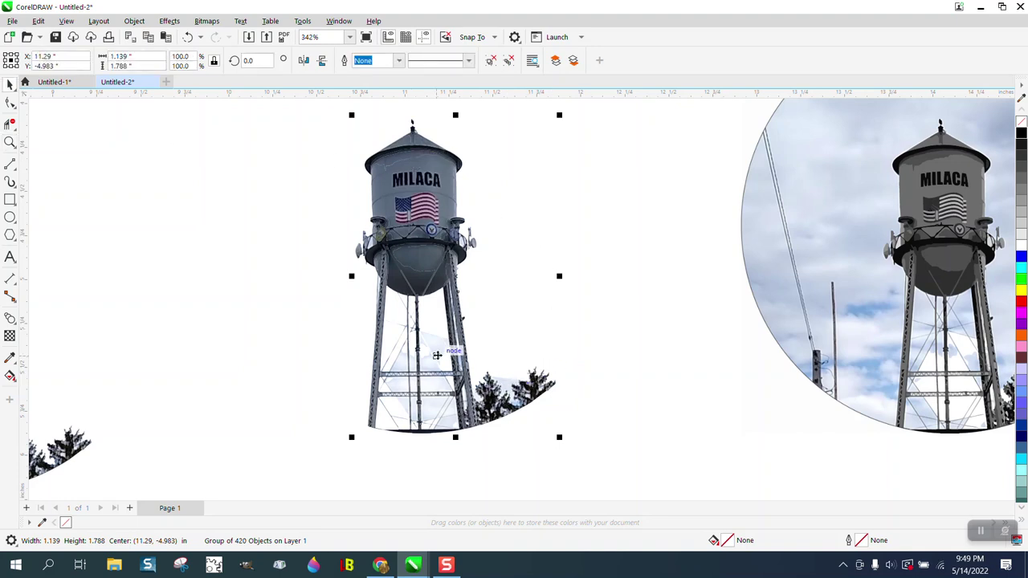
pyautogui.click(134, 21)
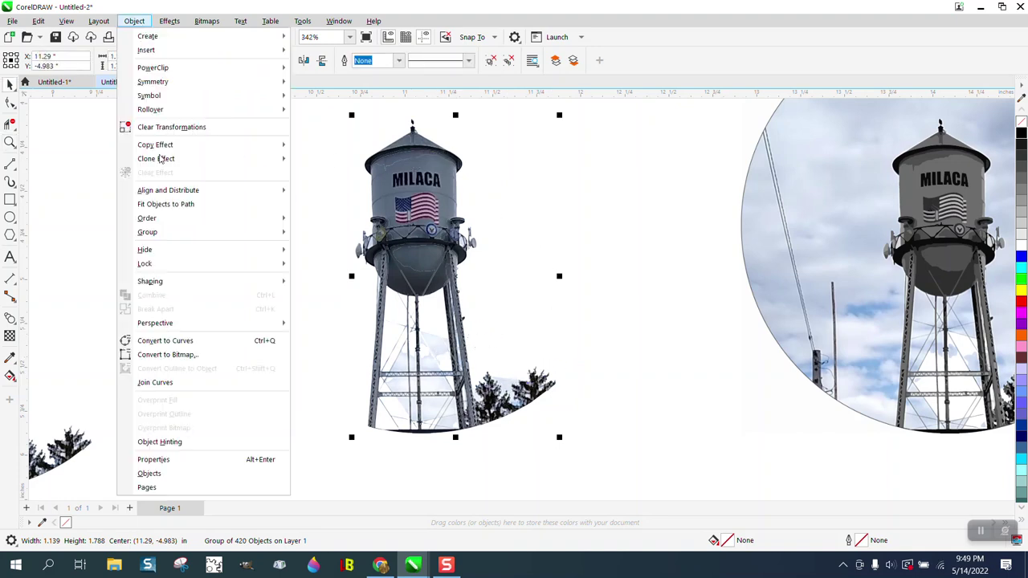
pyautogui.moveTo(177, 237)
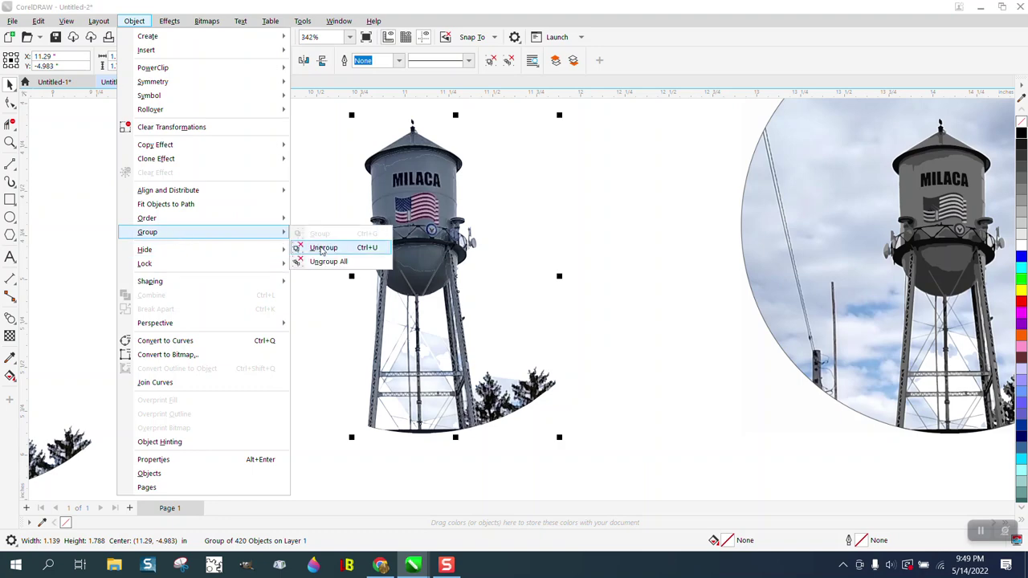
pyautogui.click(318, 244)
# Delete five stray fragments between the tower legs and near its base.
pyautogui.click(441, 345)
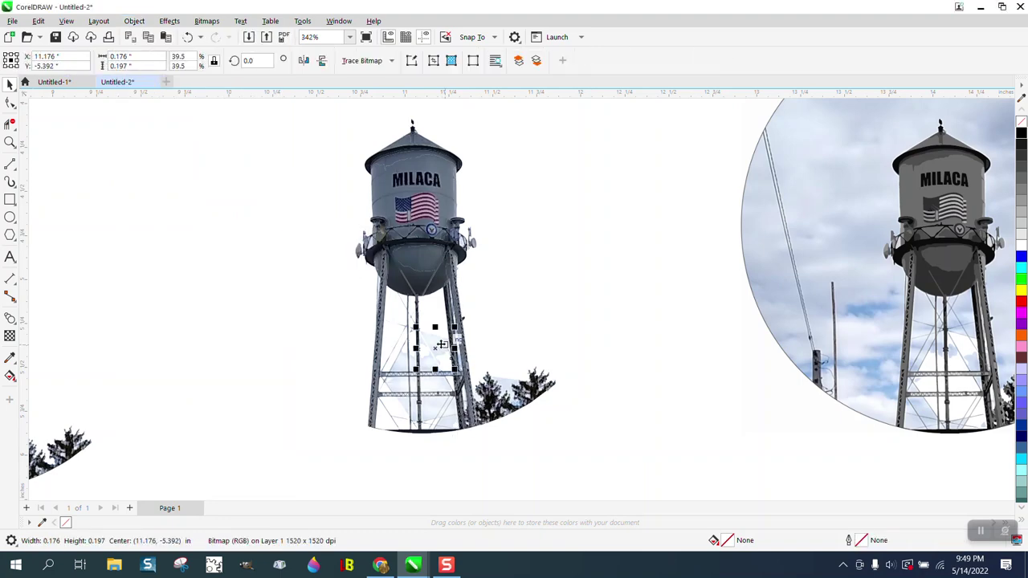
pyautogui.press('Delete')
pyautogui.click(427, 361)
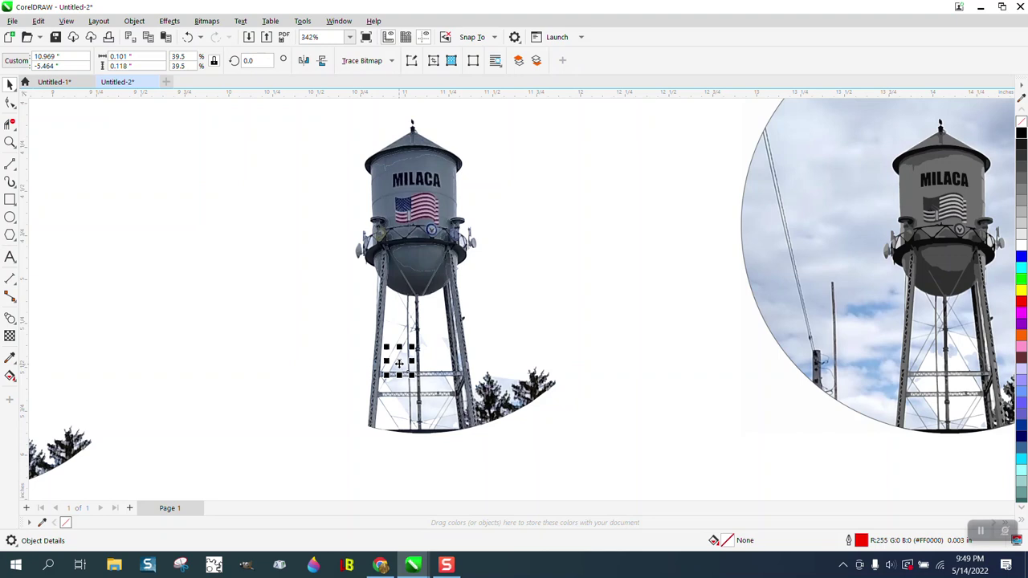
pyautogui.press('Delete')
pyautogui.click(410, 391)
pyautogui.press('Delete')
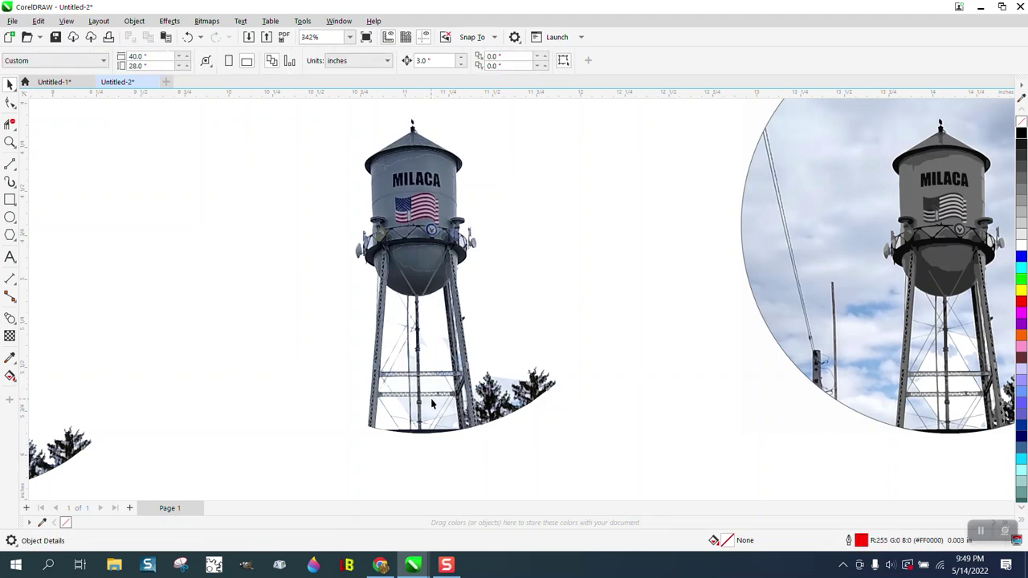
pyautogui.click(430, 399)
pyautogui.press('Delete')
pyautogui.click(450, 420)
pyautogui.press('Delete')
# Delete four more fragments by the legs and the light fragment among the trees.
pyautogui.click(404, 404)
pyautogui.press('Delete')
pyautogui.click(416, 405)
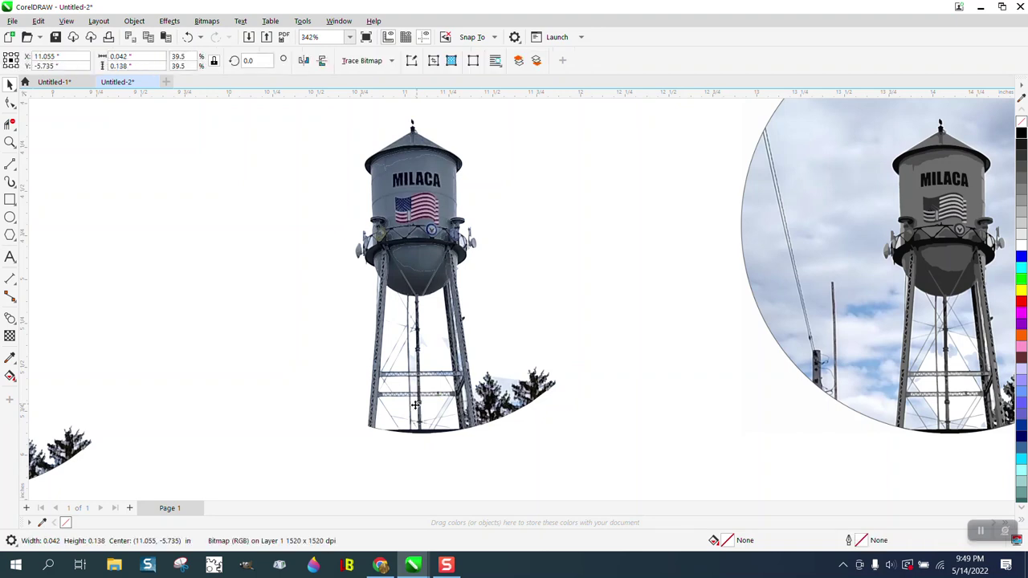
pyautogui.press('Delete')
pyautogui.click(417, 368)
pyautogui.press('Delete')
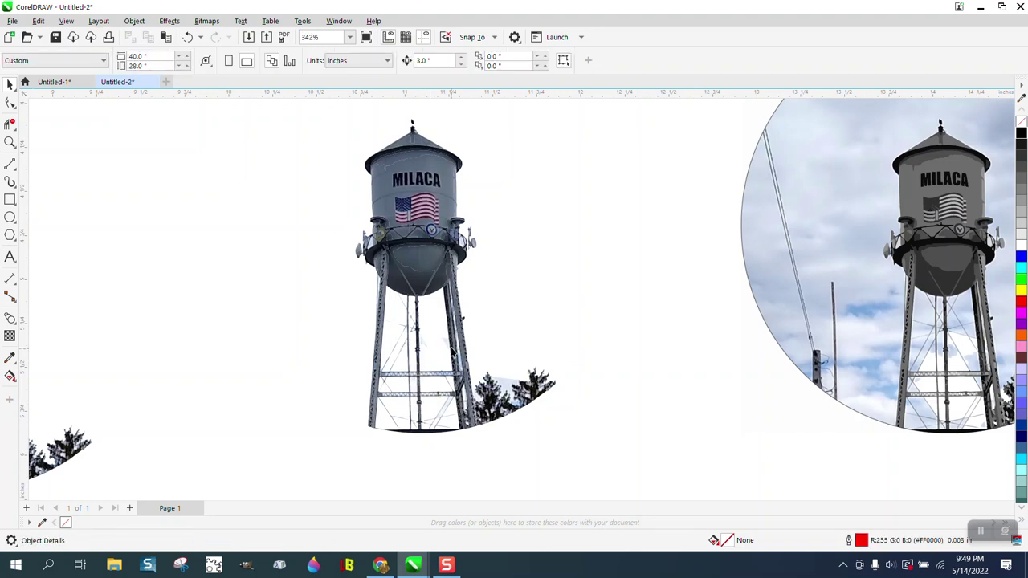
pyautogui.click(446, 342)
pyautogui.press('Delete')
pyautogui.click(513, 385)
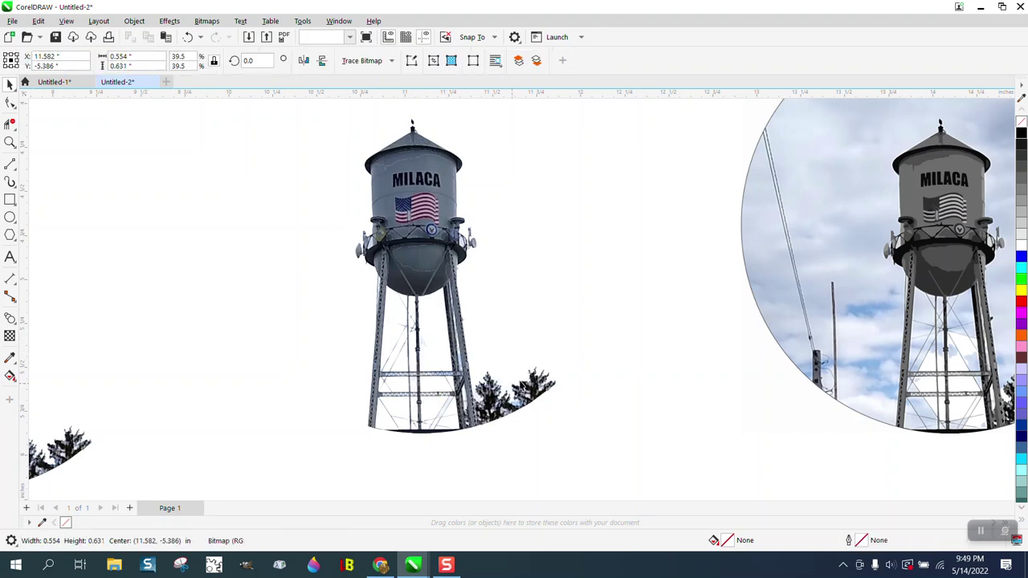
pyautogui.press('Delete')
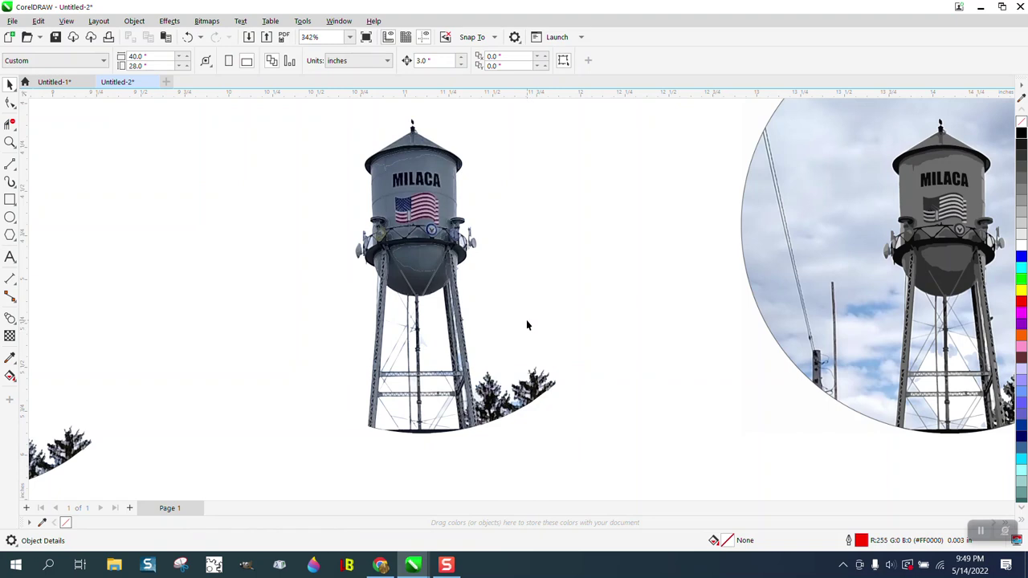
pyautogui.click(10, 142)
pyautogui.moveTo(350, 287); pyautogui.dragTo(486, 356)
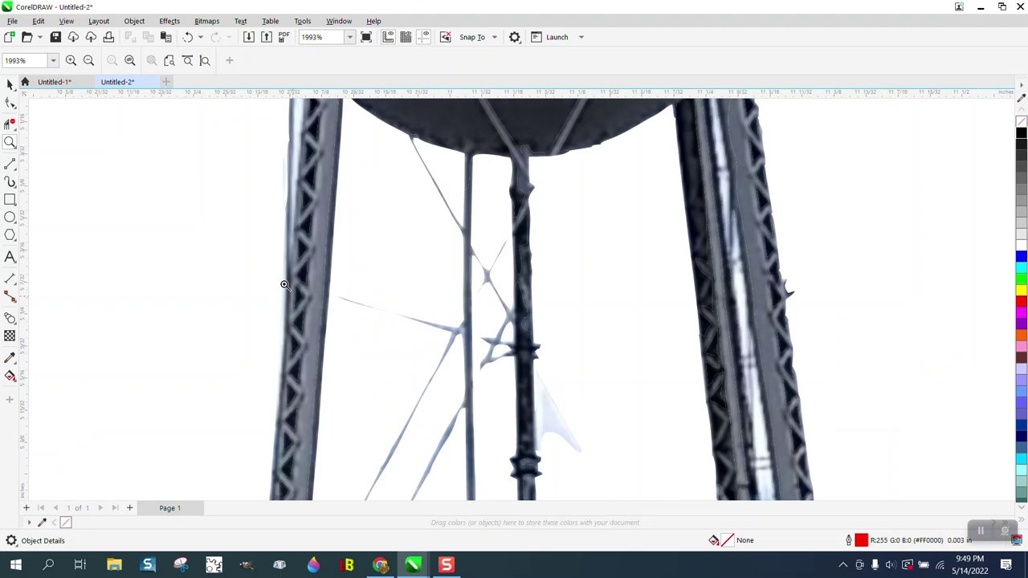
pyautogui.scroll(-2, 488, 311)
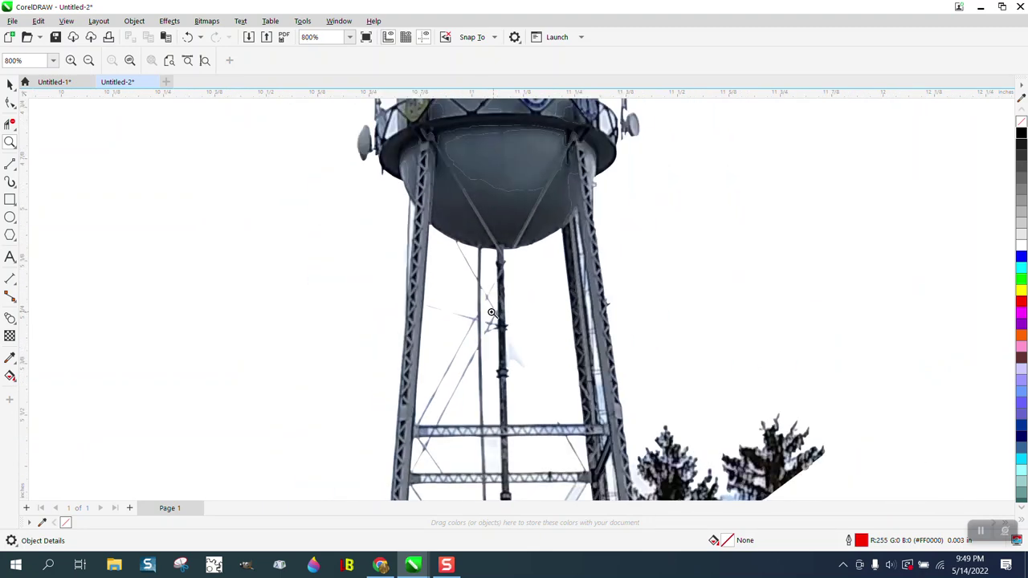
pyautogui.click(9, 102)
pyautogui.click(10, 85)
pyautogui.scroll(-1, 513, 323)
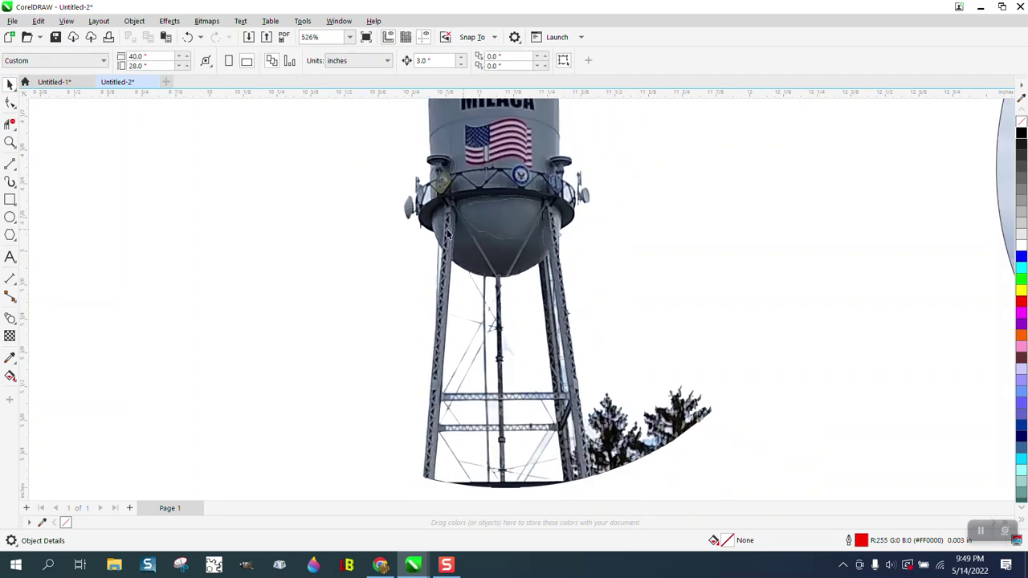
pyautogui.click(480, 191)
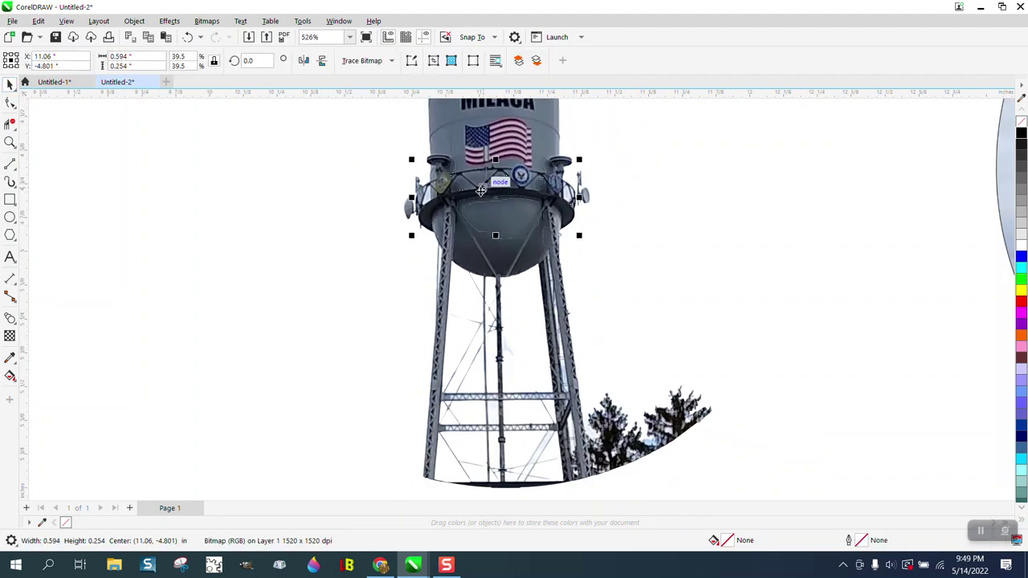
pyautogui.scroll(-2, 361, 250)
pyautogui.moveTo(351, 127); pyautogui.dragTo(624, 406)
pyautogui.click(66, 21)
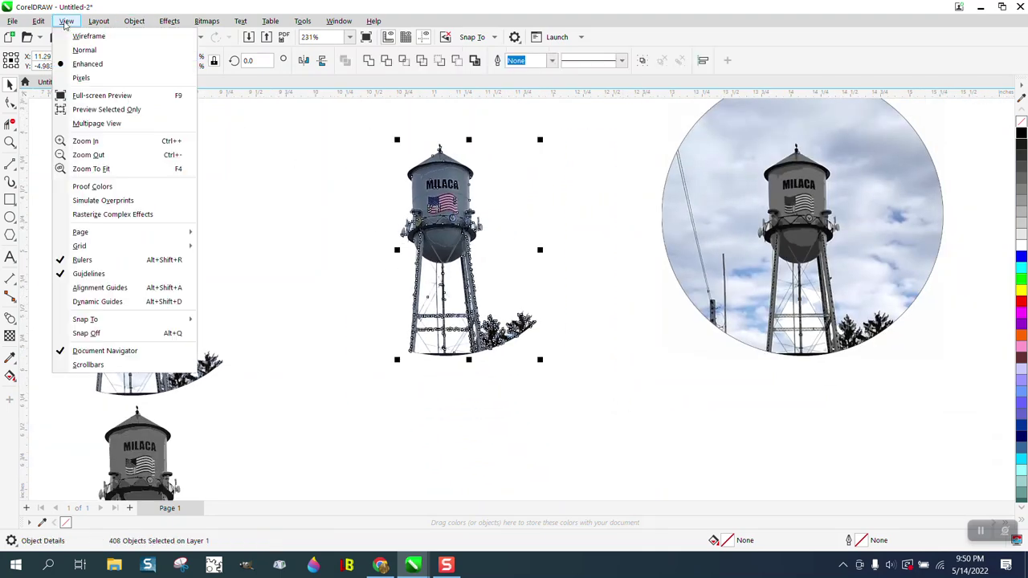
pyautogui.moveTo(40, 22)
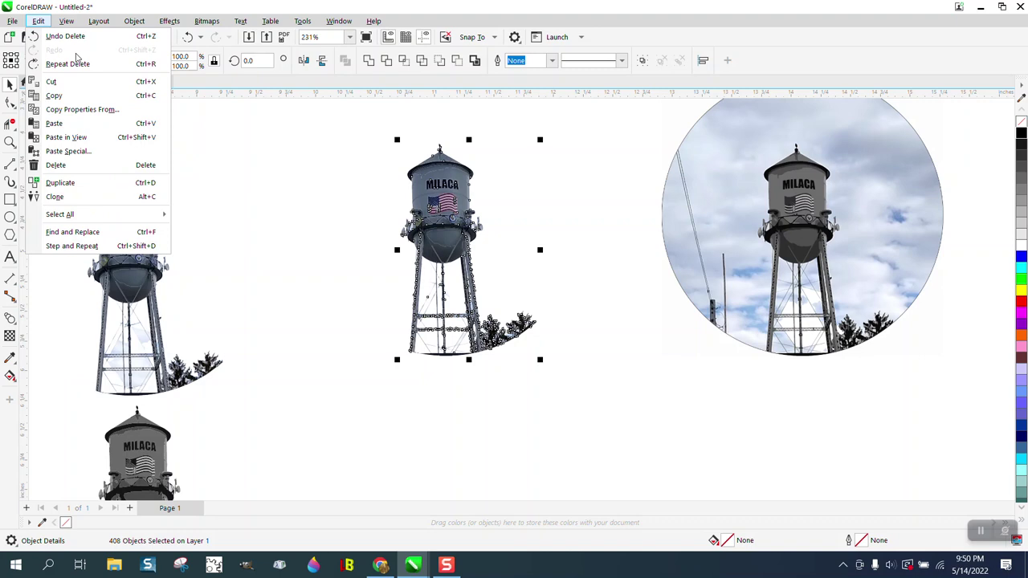
pyautogui.click(68, 23)
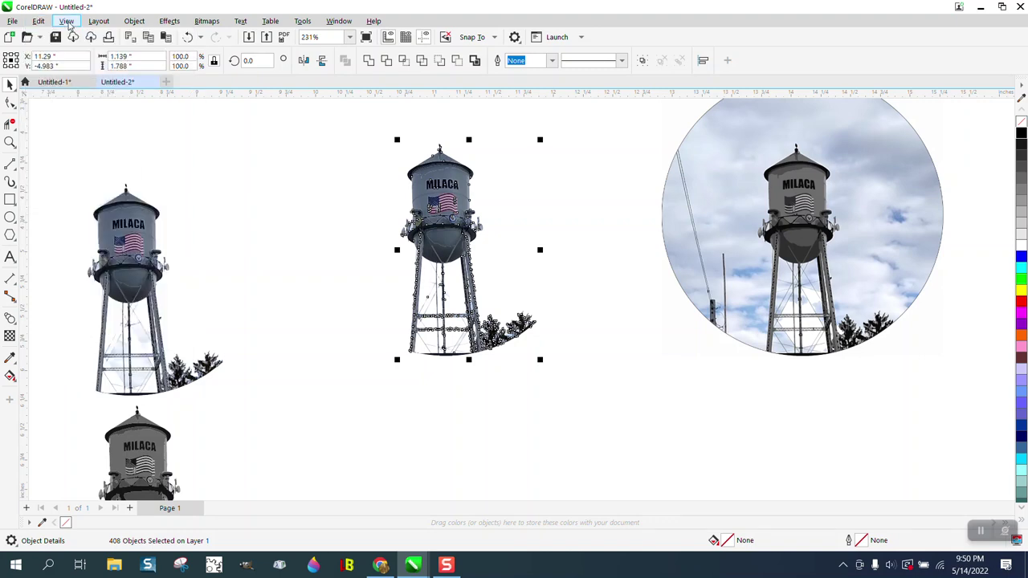
pyautogui.click(68, 22)
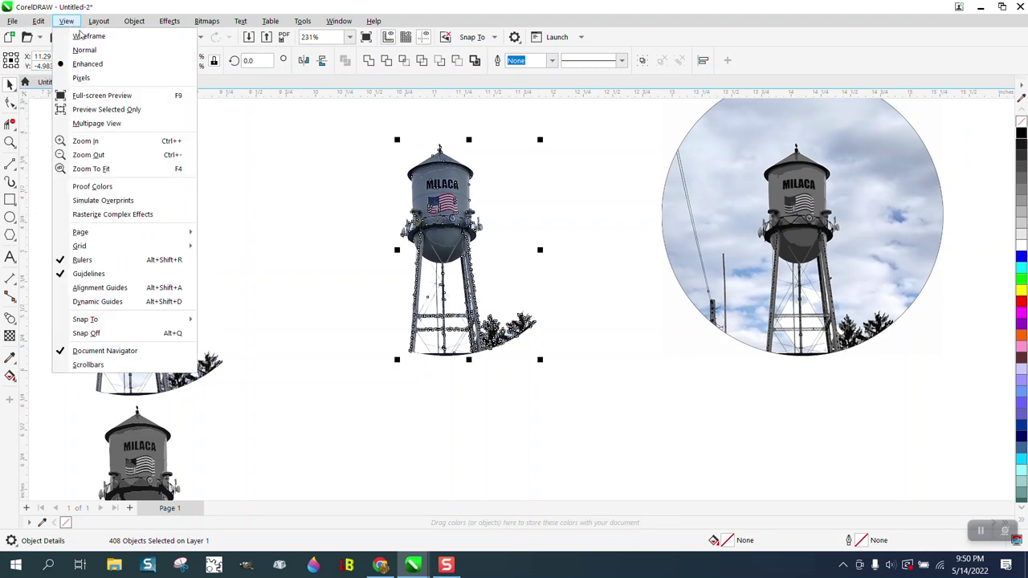
pyautogui.click(88, 37)
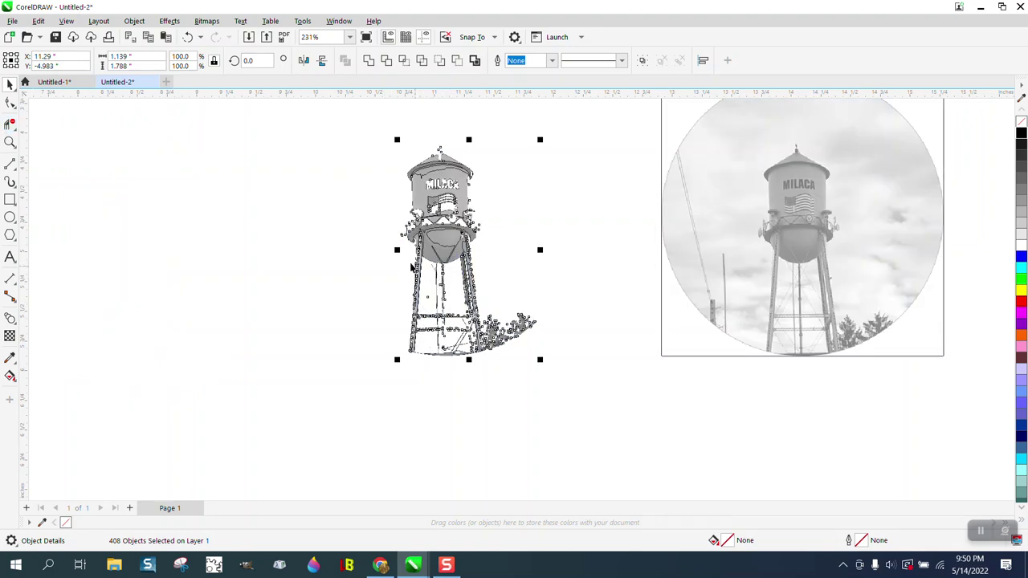
pyautogui.click(10, 143)
pyautogui.moveTo(374, 268); pyautogui.dragTo(530, 377)
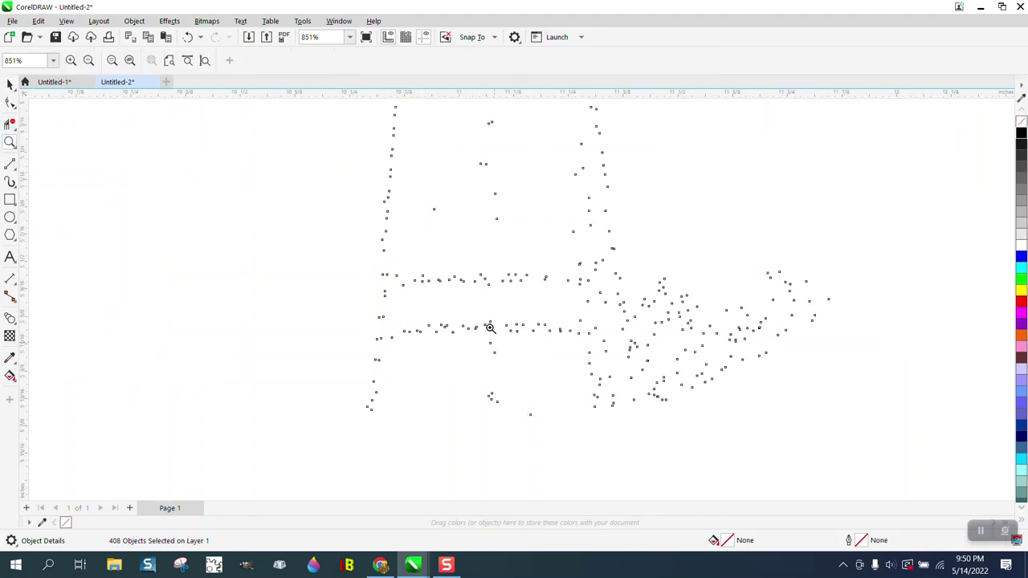
pyautogui.rightClick(420, 270)
pyautogui.scroll(-2, 406, 270)
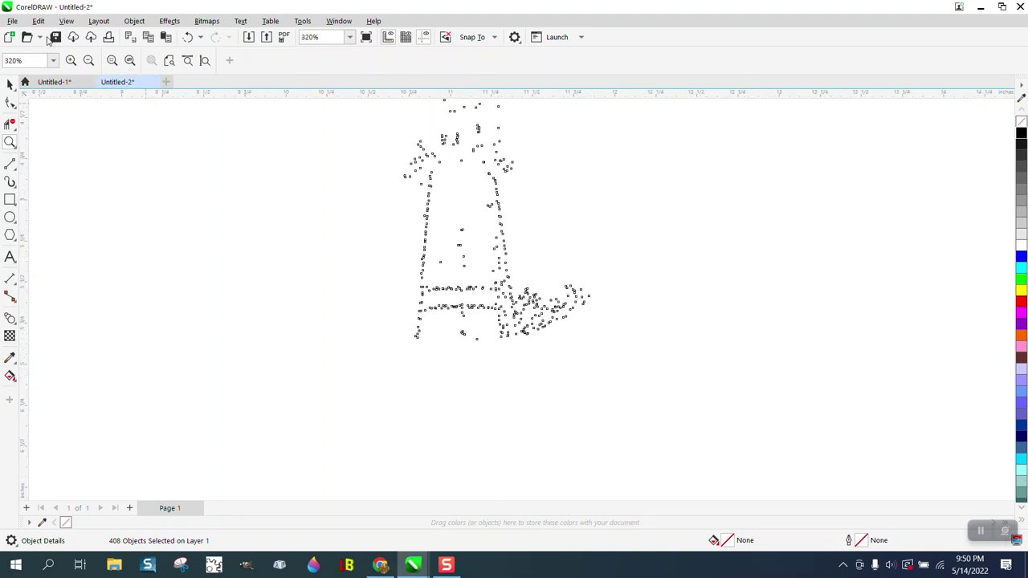
pyautogui.click(38, 21)
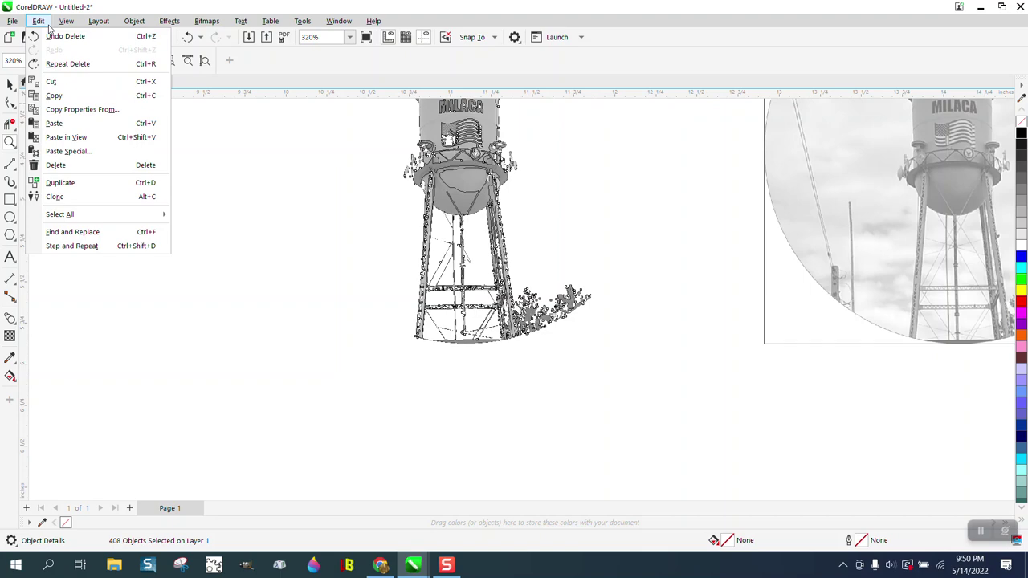
pyautogui.moveTo(66, 22)
pyautogui.click(87, 63)
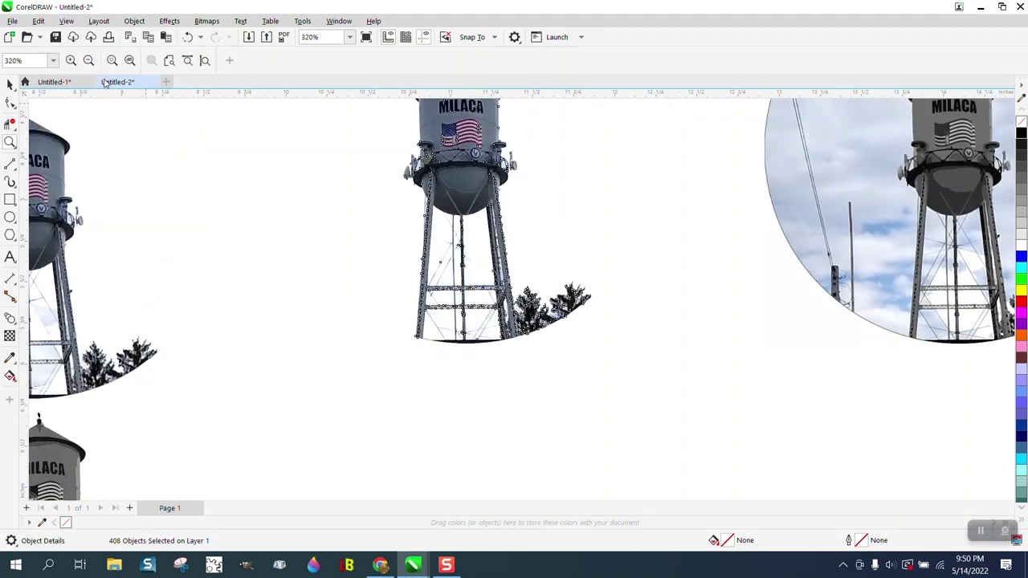
pyautogui.scroll(-1, 345, 349)
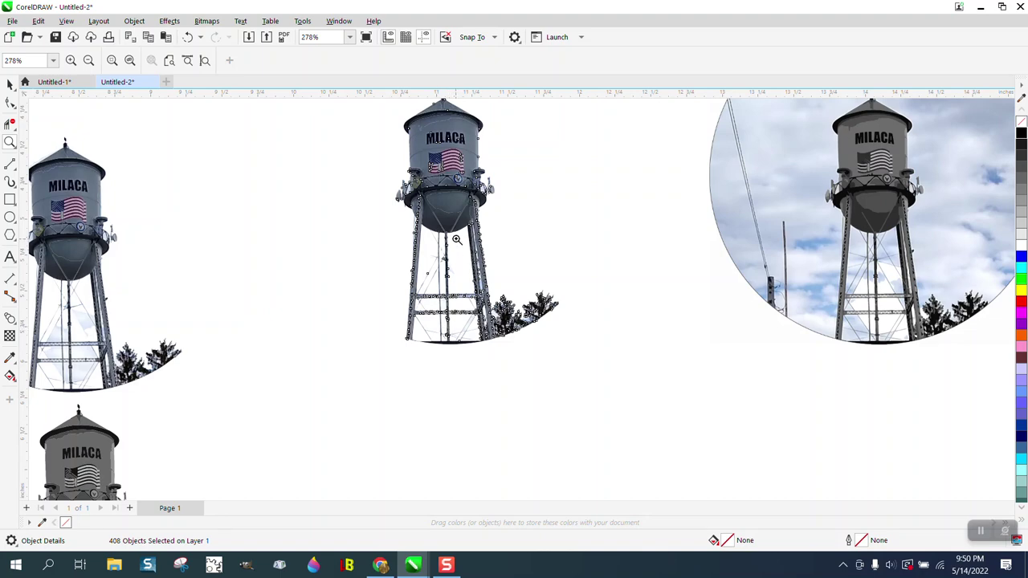
pyautogui.scroll(10, 492, 191)
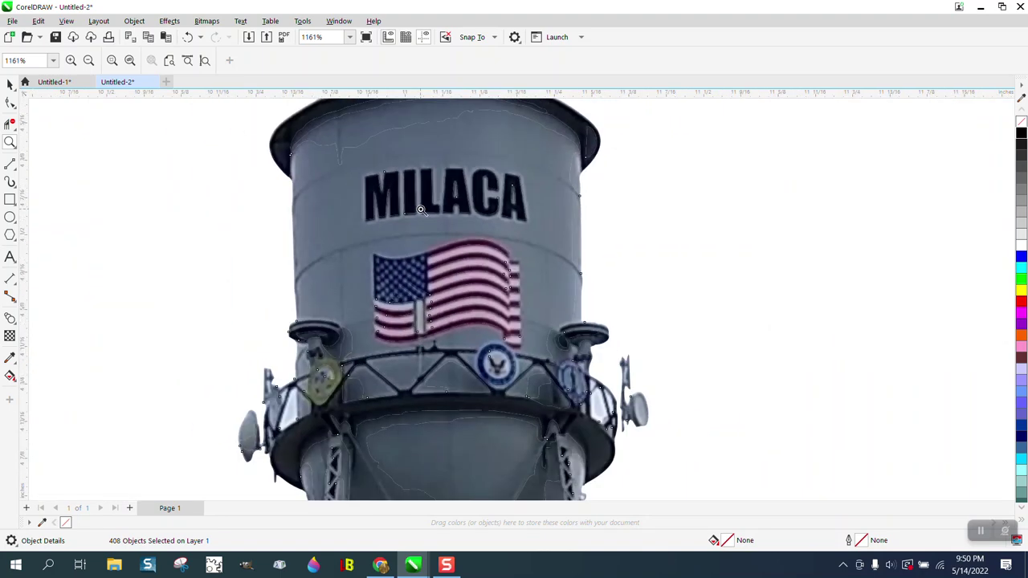
pyautogui.scroll(-9, 420, 210)
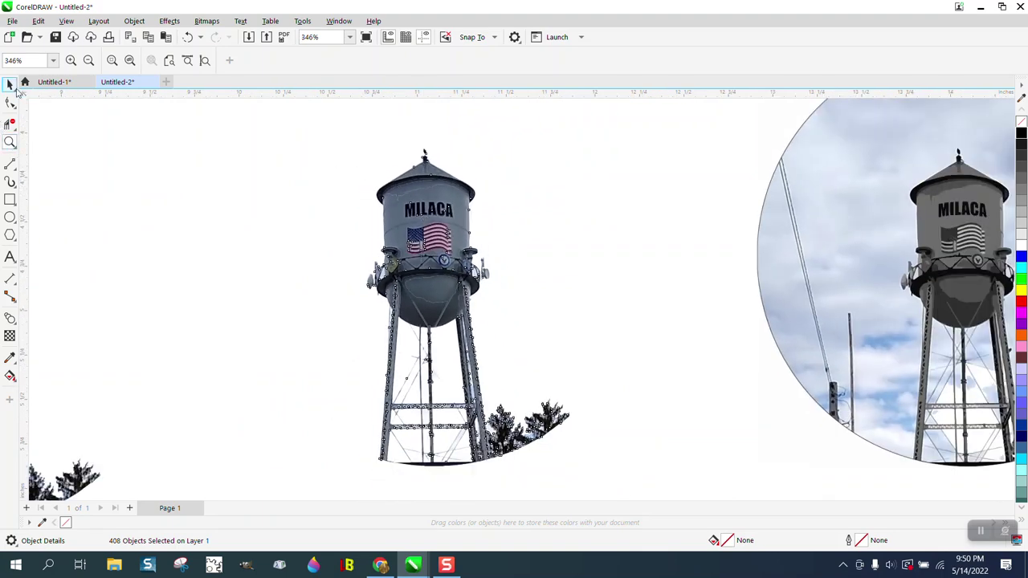
# Trial-convert the tower pieces to a Black and White (1-bit) bitmap, then undo it.
pyautogui.click(10, 84)
pyautogui.moveTo(313, 144); pyautogui.dragTo(539, 408)
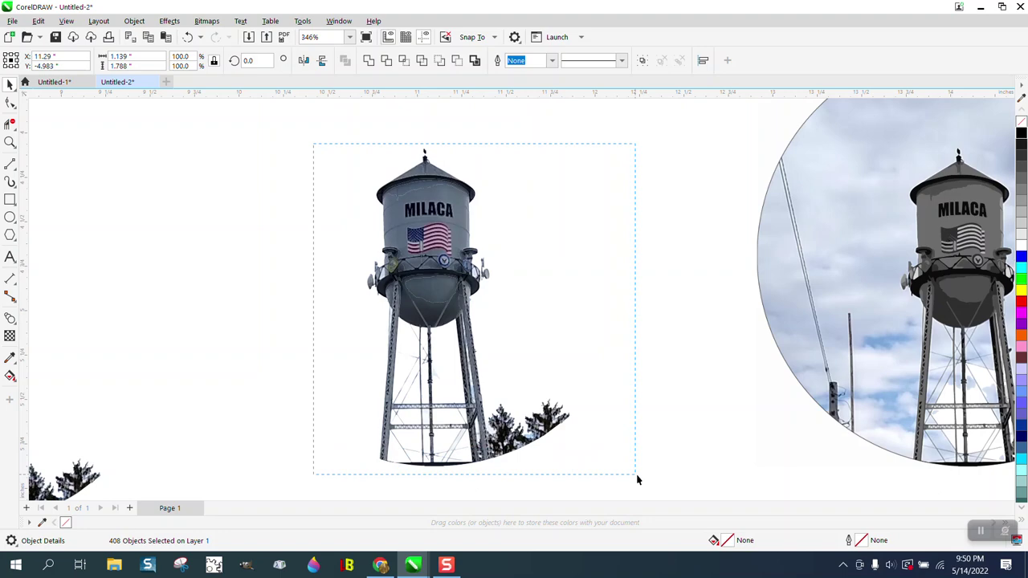
pyautogui.moveTo(637, 480); pyautogui.dragTo(637, 474)
pyautogui.click(207, 22)
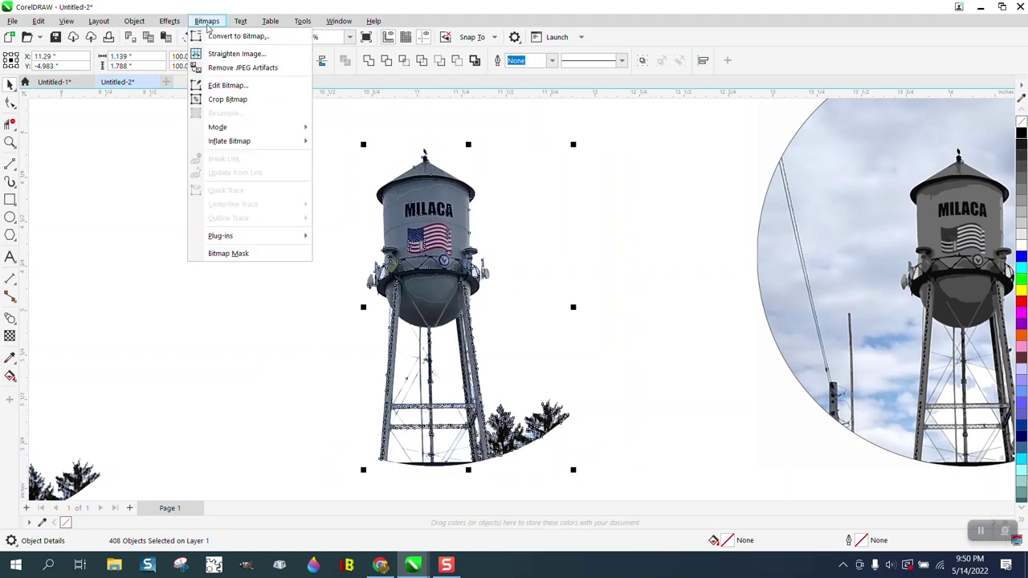
pyautogui.click(237, 36)
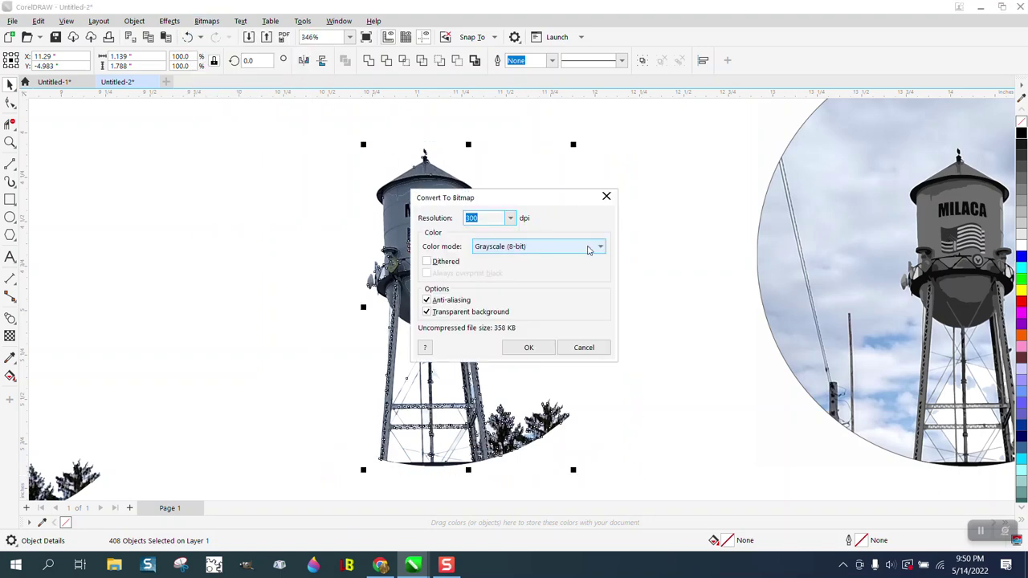
pyautogui.click(600, 247)
pyautogui.click(531, 260)
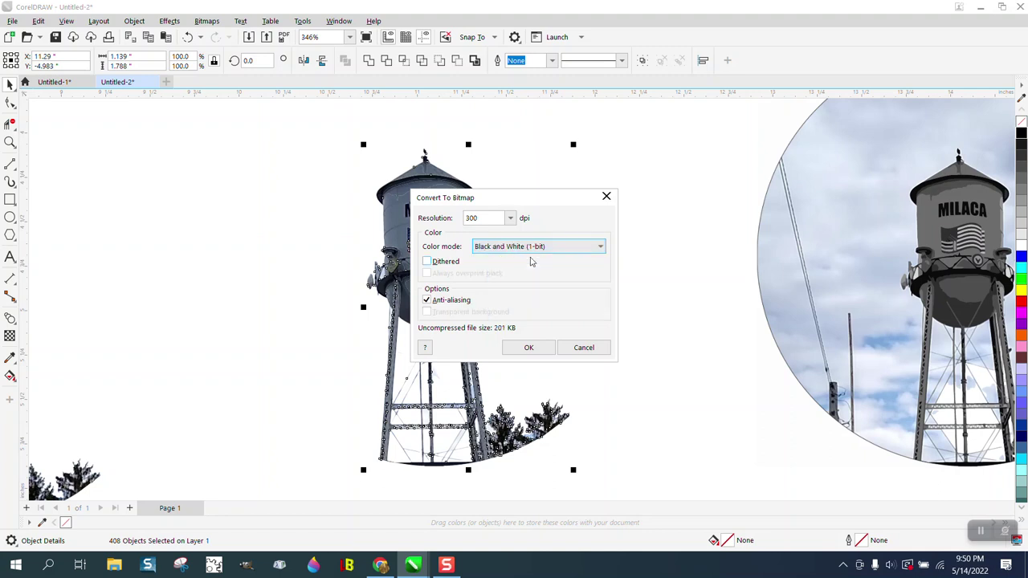
pyautogui.click(536, 347)
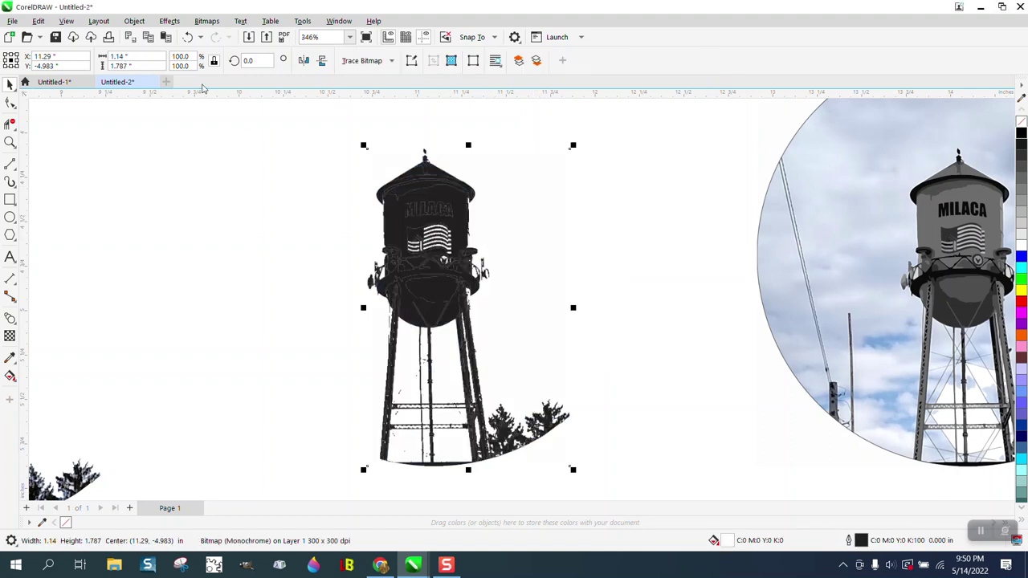
pyautogui.click(190, 40)
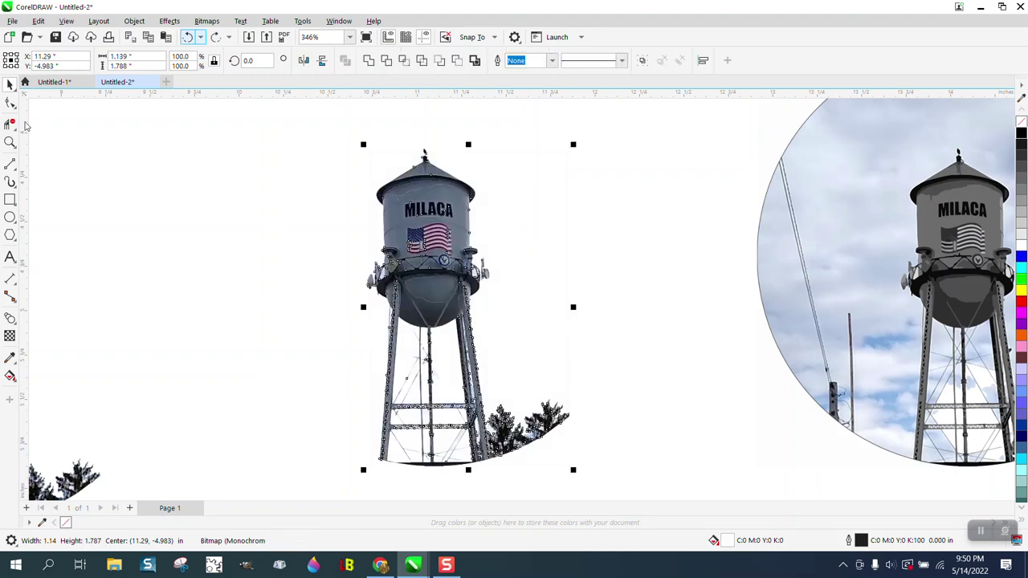
pyautogui.click(10, 142)
pyautogui.moveTo(378, 217); pyautogui.dragTo(506, 276)
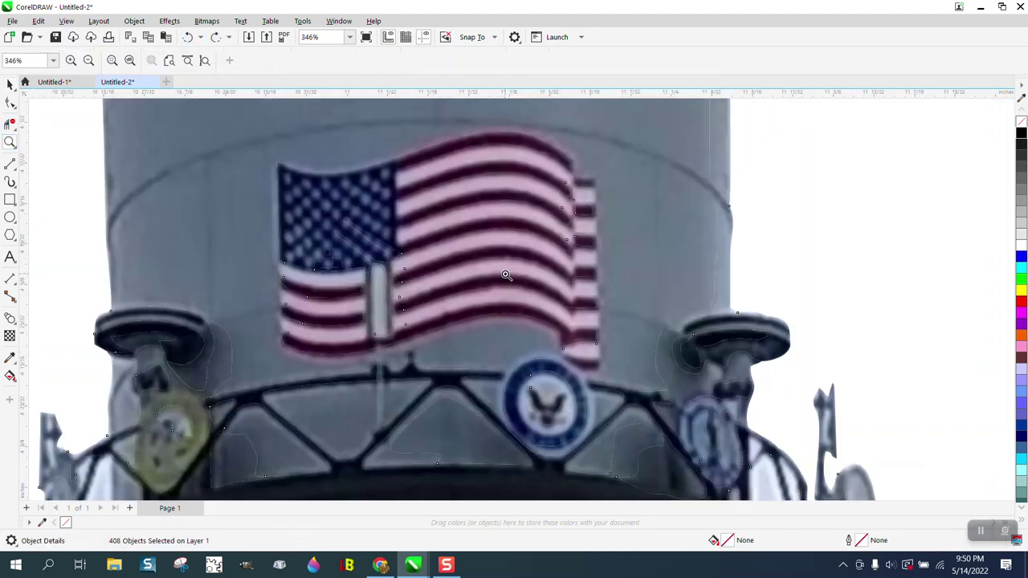
pyautogui.click(10, 85)
pyautogui.scroll(-2, 479, 225)
pyautogui.scroll(-1, 479, 214)
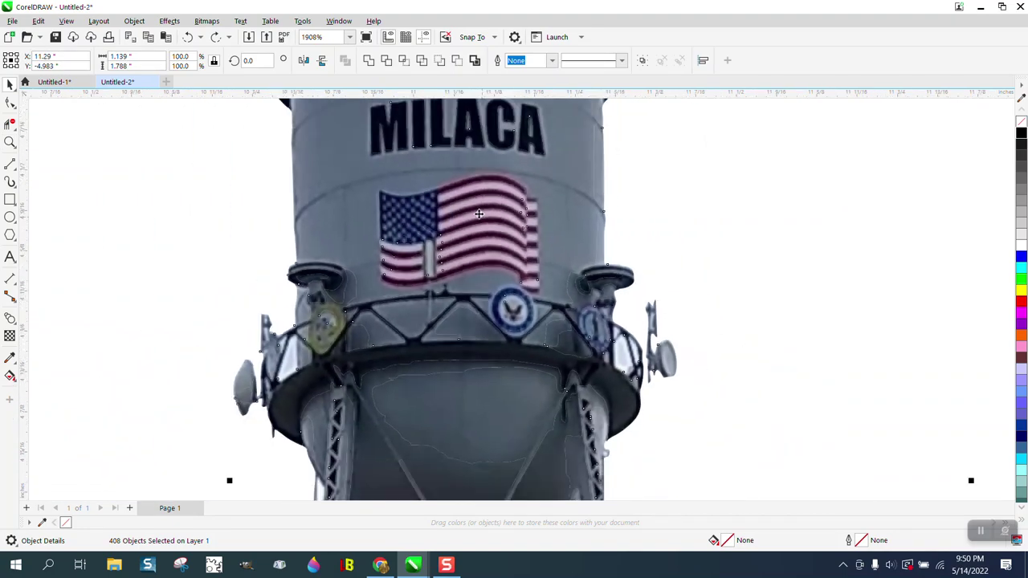
pyautogui.scroll(-2, 478, 214)
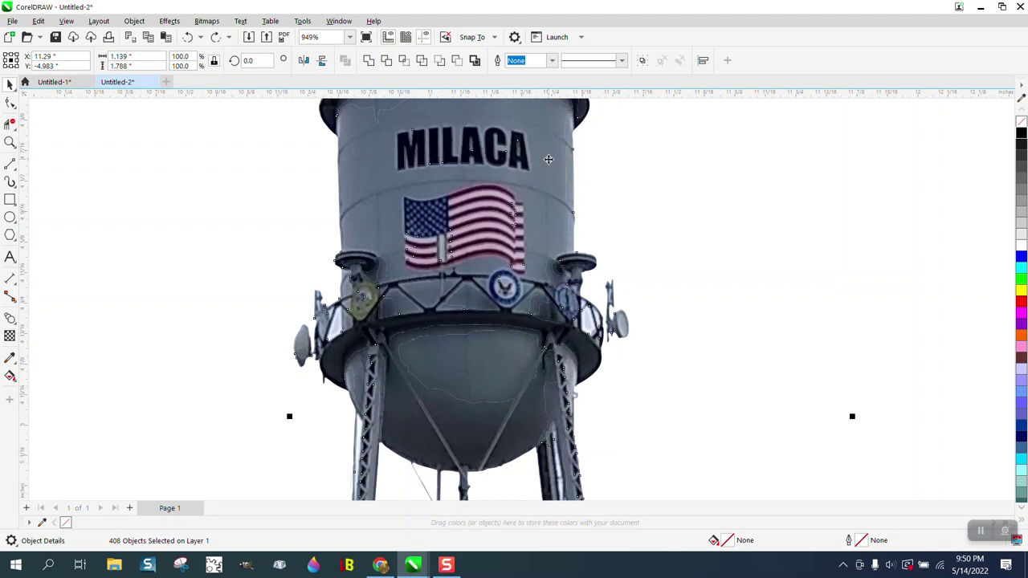
pyautogui.scroll(-1, 531, 177)
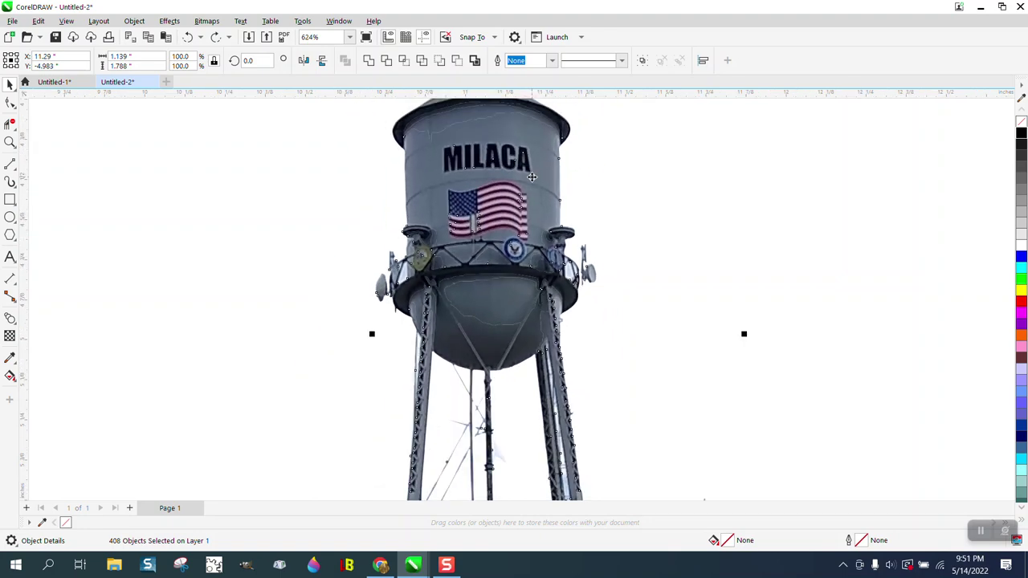
pyautogui.scroll(-1, 532, 177)
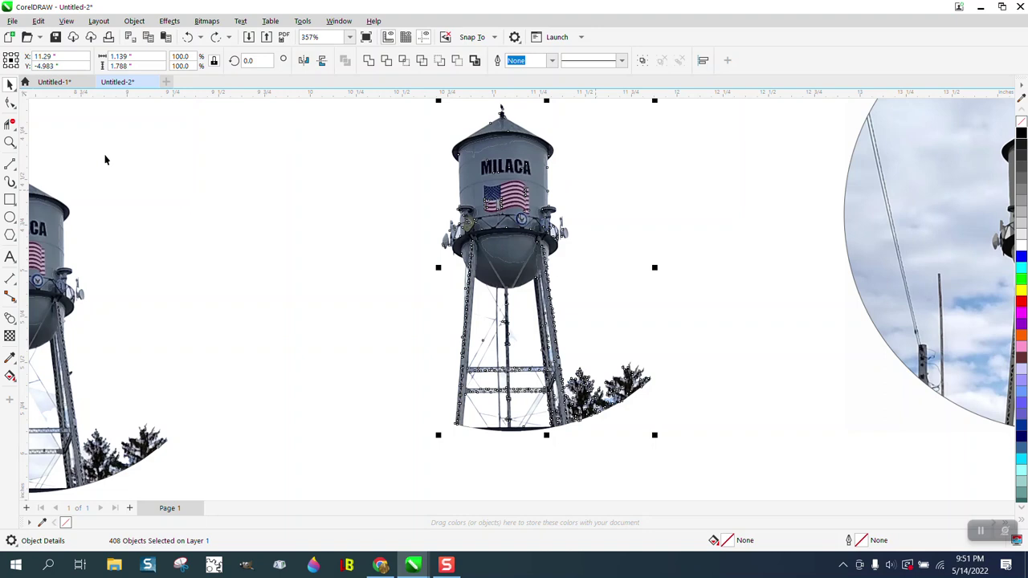
# Zoom in on the MILACA lettering and test-nudge the M piece right, then undo.
pyautogui.click(9, 142)
pyautogui.moveTo(413, 149); pyautogui.dragTo(683, 219)
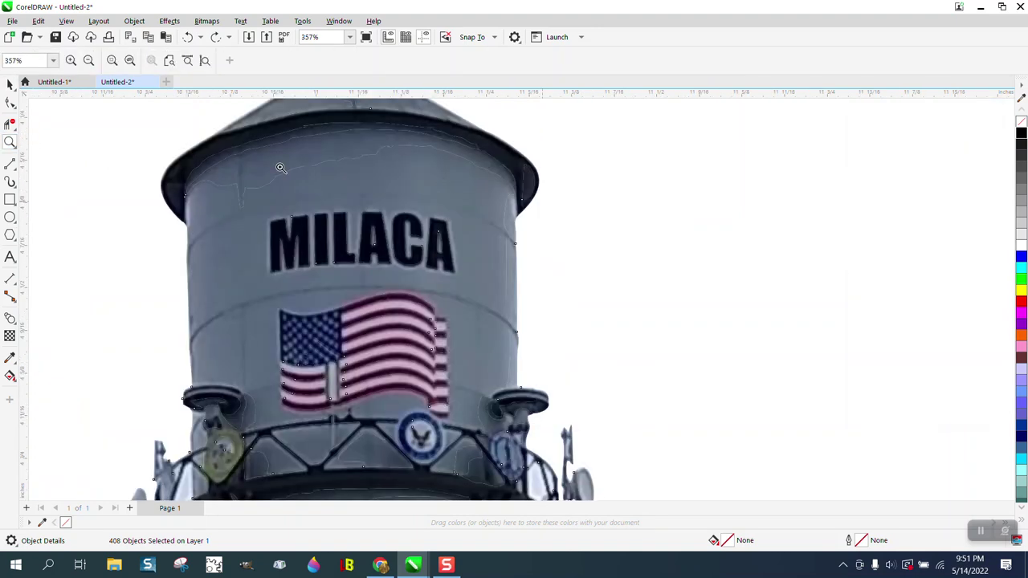
pyautogui.click(10, 84)
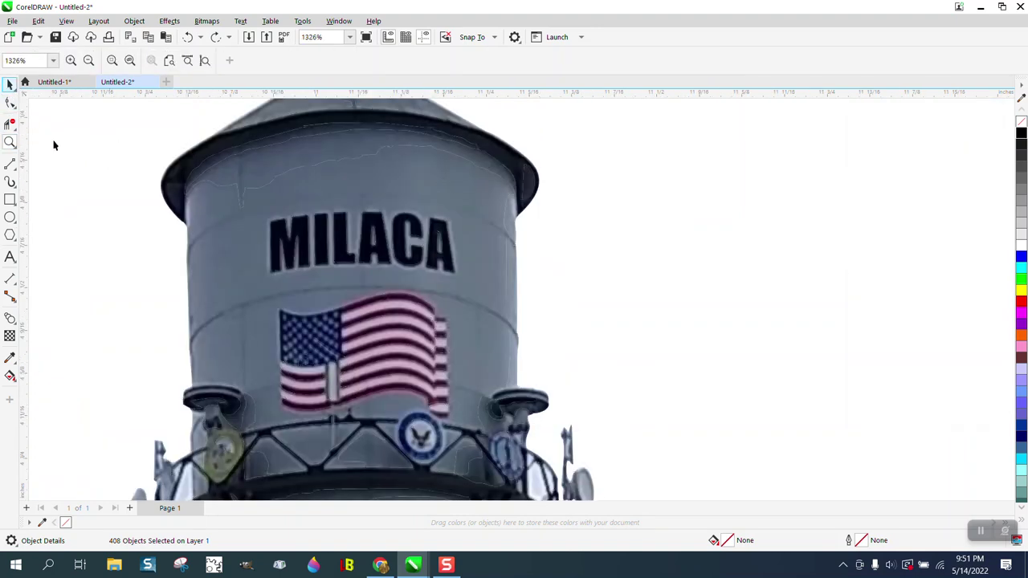
pyautogui.click(286, 248)
pyautogui.press('Right')
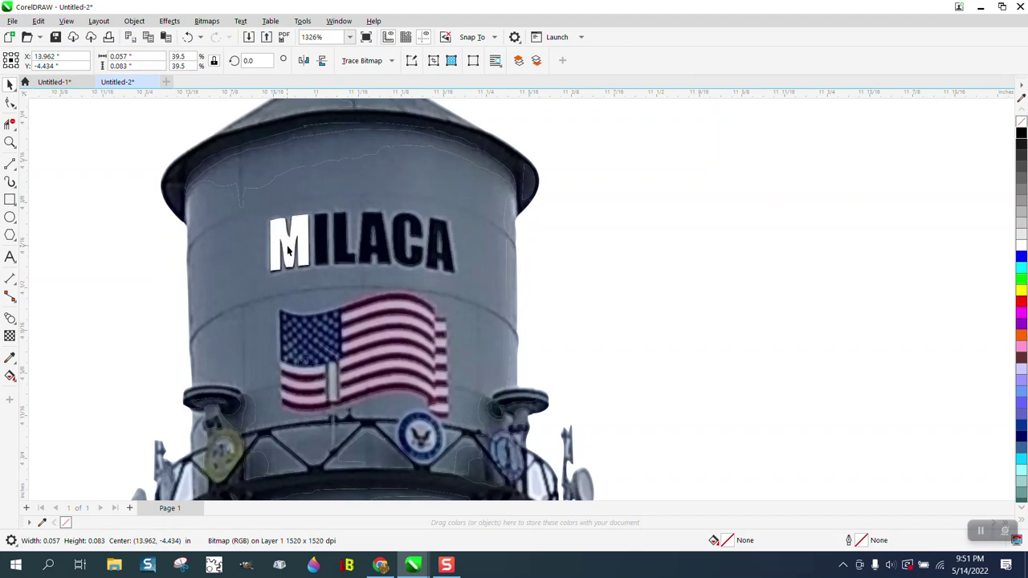
pyautogui.scroll(-4, 377, 262)
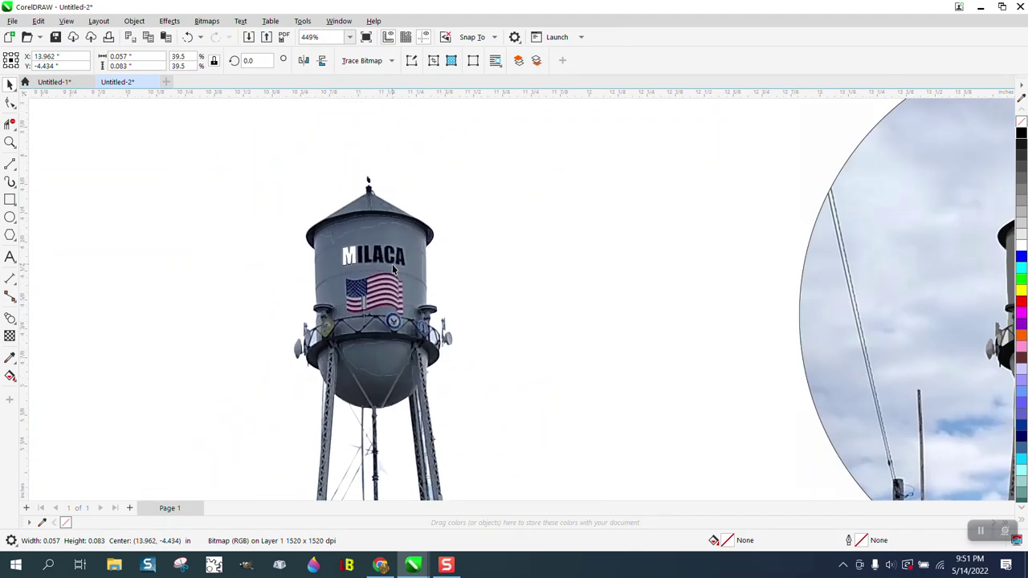
pyautogui.hotkey('ctrl', 'z')
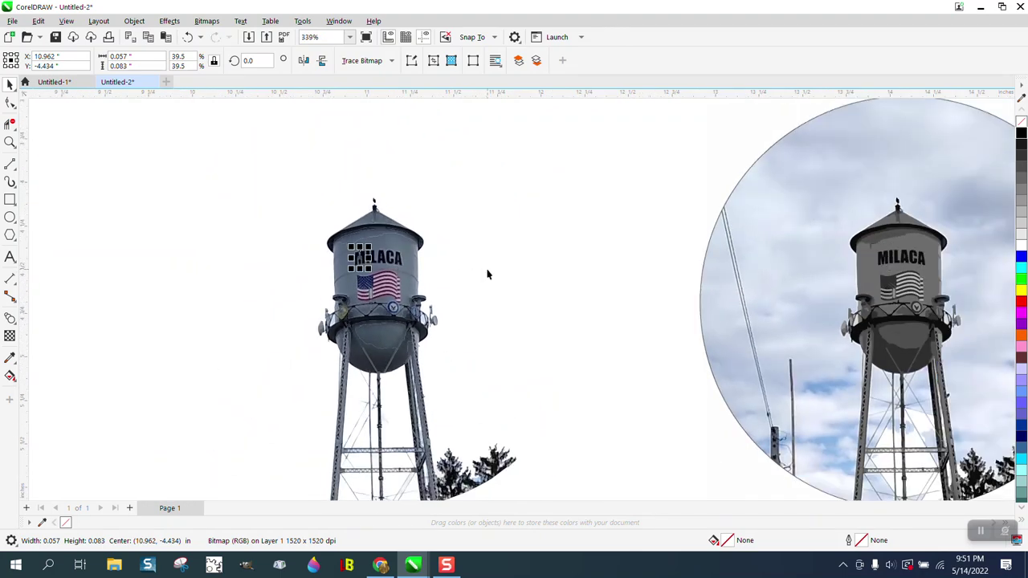
# Set the nudge distance to 1 inch.
pyautogui.click(482, 261)
pyautogui.moveTo(446, 61); pyautogui.dragTo(380, 62)
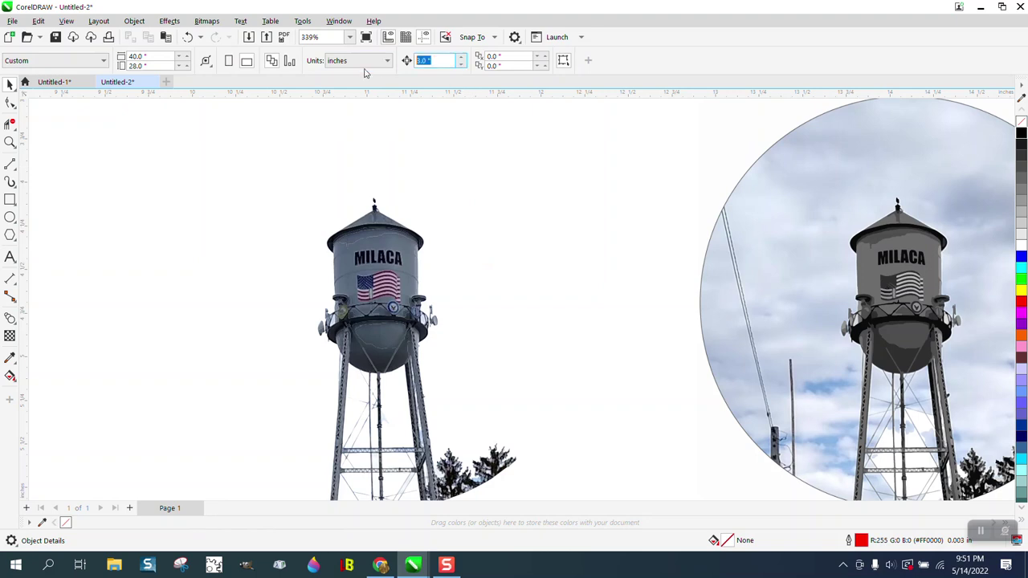
pyautogui.write('1')
pyautogui.press('Return')
# Nudge the M, I, L, A, C, A letter pieces each 1 inch right off the tower.
pyautogui.click(363, 261)
pyautogui.press('Right')
pyautogui.click(369, 261)
pyautogui.press('Right')
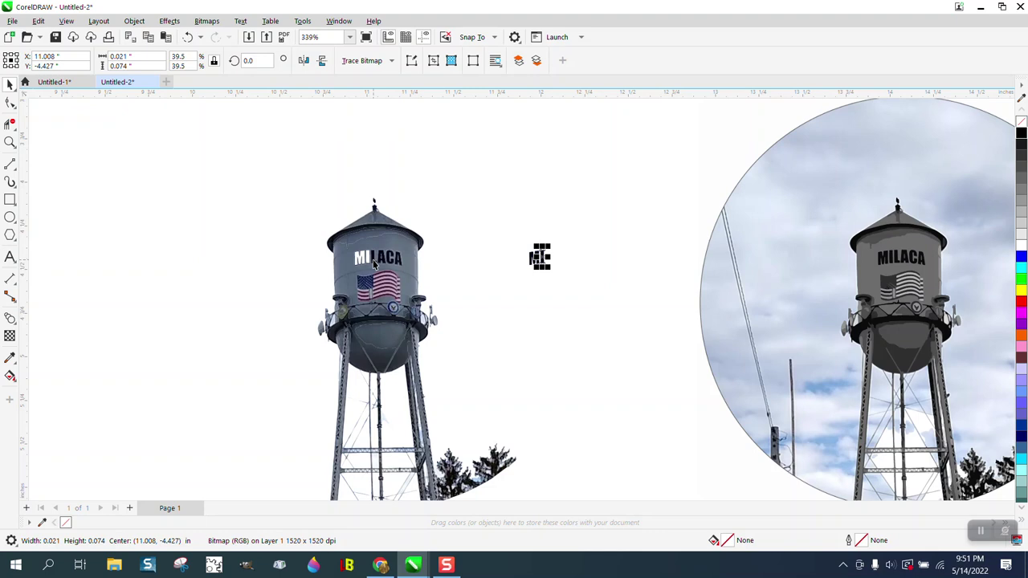
pyautogui.click(376, 261)
pyautogui.press('Right')
pyautogui.click(386, 261)
pyautogui.press('Right')
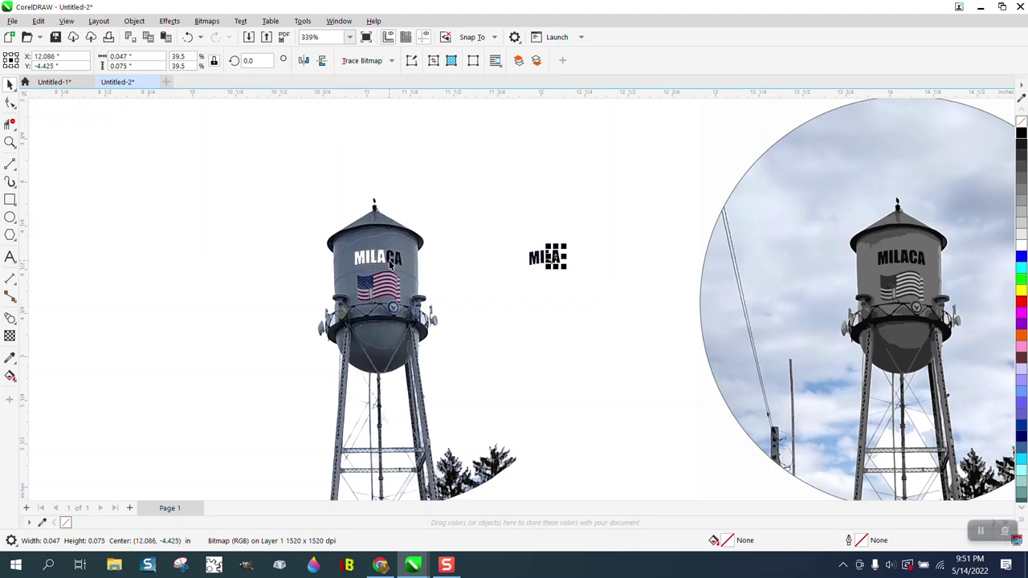
pyautogui.click(391, 261)
pyautogui.press('Right')
pyautogui.click(400, 259)
pyautogui.press('Right')
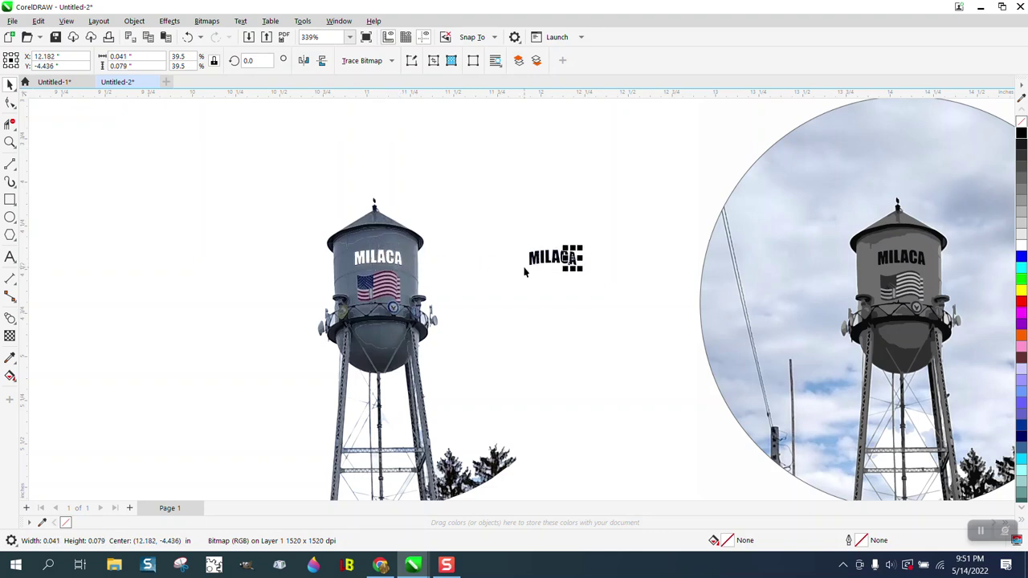
# Zoom in on the moved MILACA letters and display the M's nodes.
pyautogui.click(11, 142)
pyautogui.moveTo(493, 246); pyautogui.dragTo(606, 282)
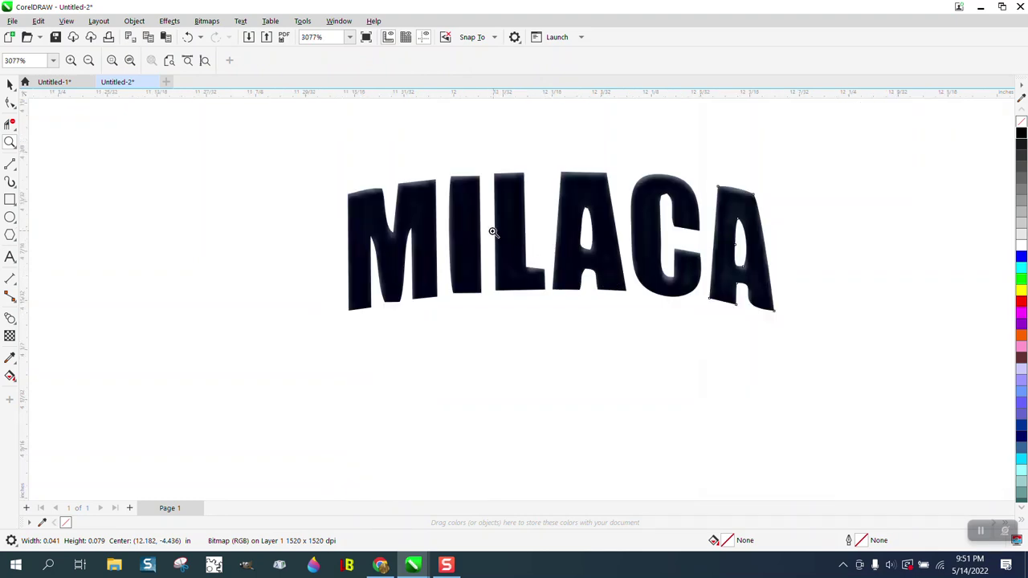
pyautogui.click(10, 102)
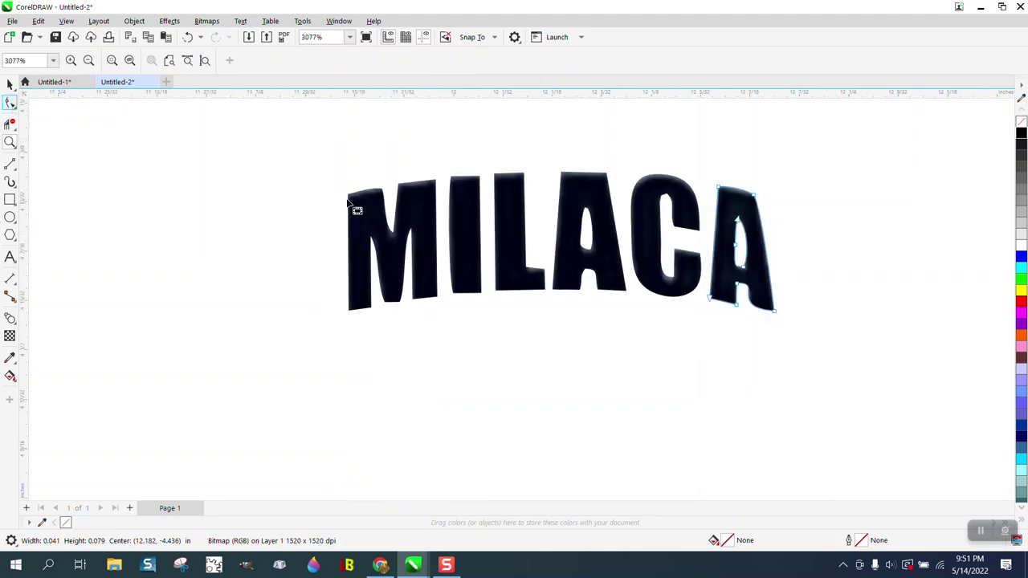
pyautogui.click(380, 210)
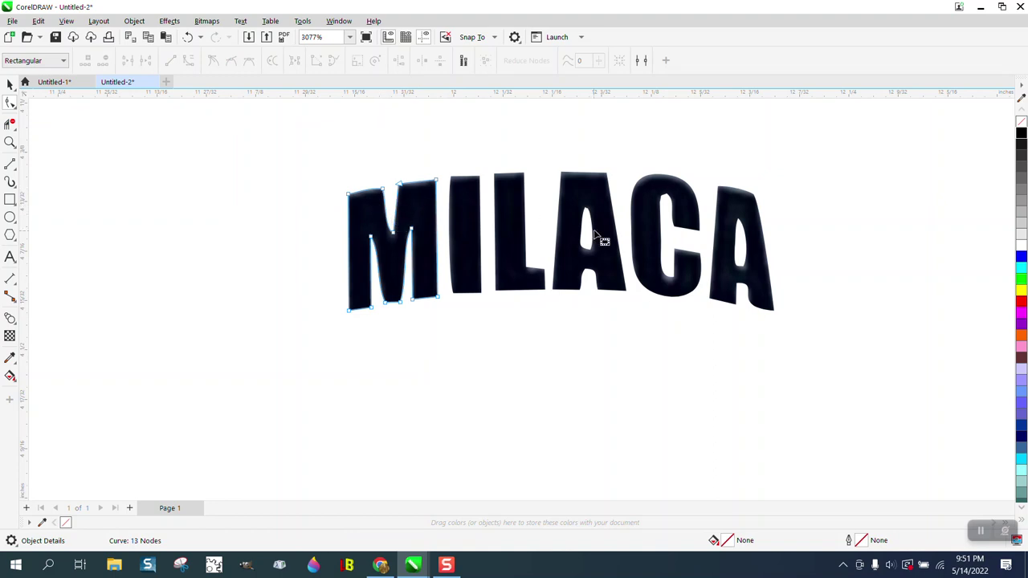
pyautogui.scroll(-4, 646, 244)
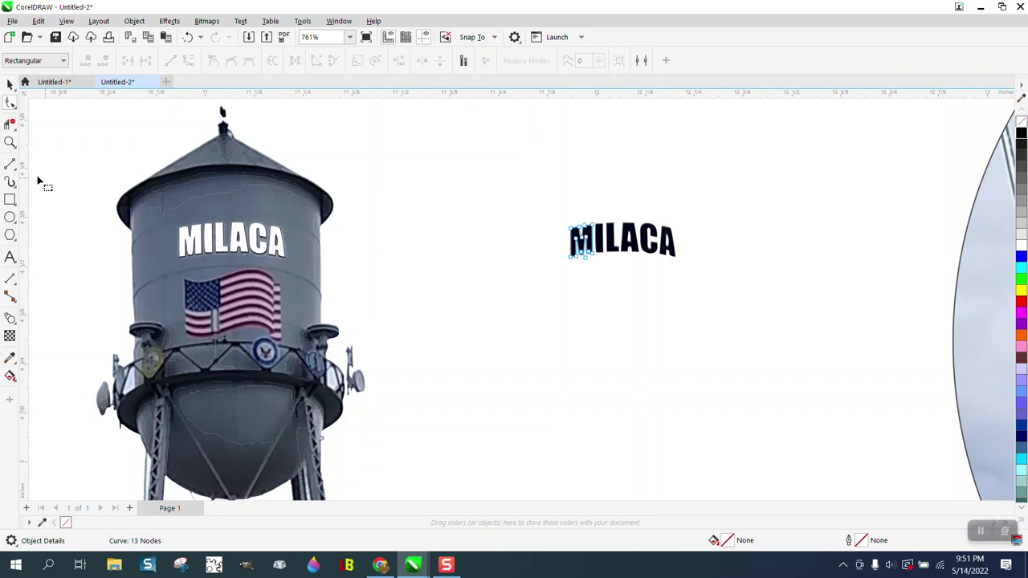
# Zoom in on the white MILACA lettering, then select the tank-body bitmap, deleting and restoring it.
pyautogui.click(11, 142)
pyautogui.moveTo(164, 212); pyautogui.dragTo(386, 273)
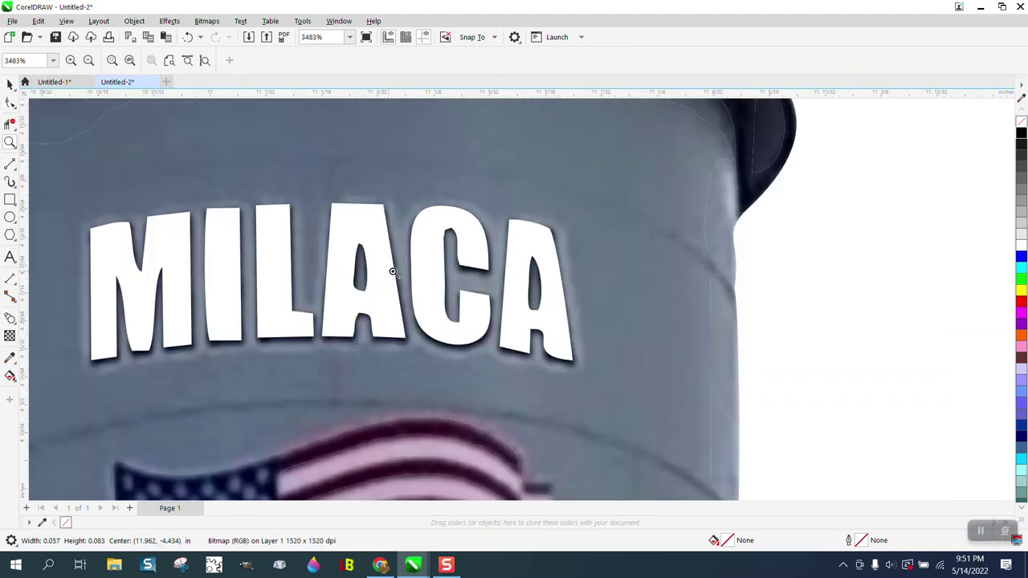
pyautogui.click(9, 83)
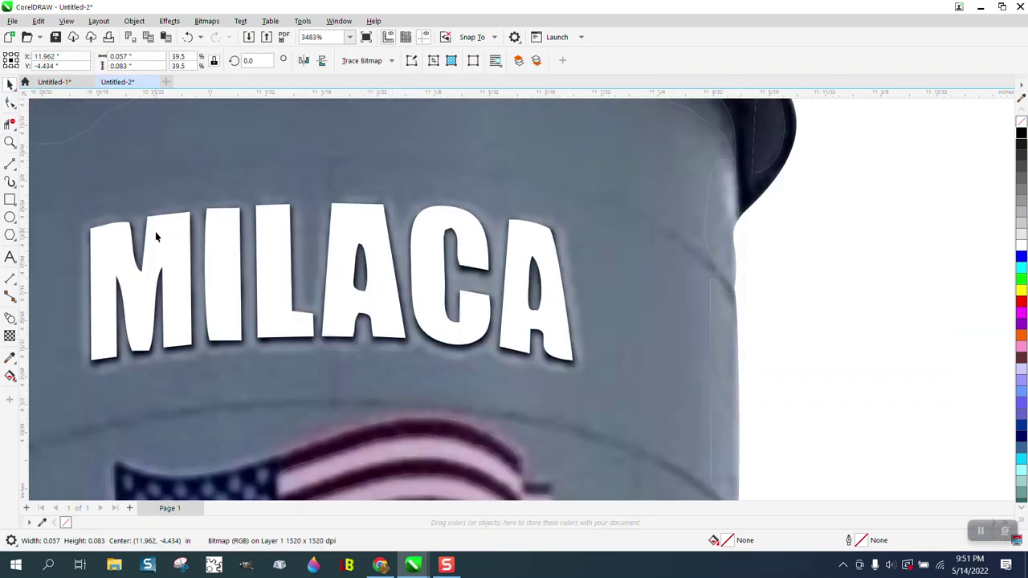
pyautogui.press('Escape')
pyautogui.scroll(-2, 361, 255)
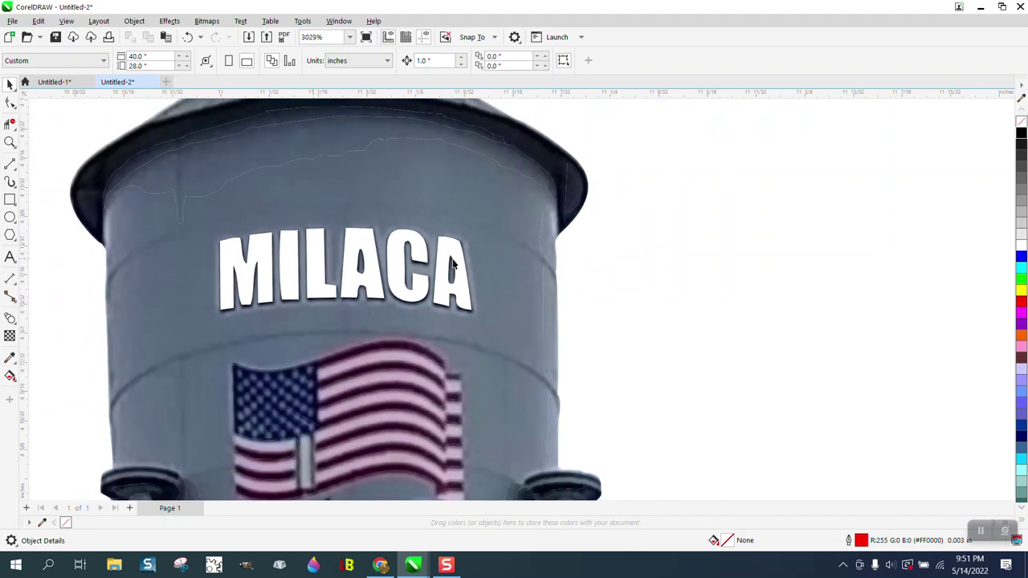
pyautogui.click(543, 272)
pyautogui.press('Delete')
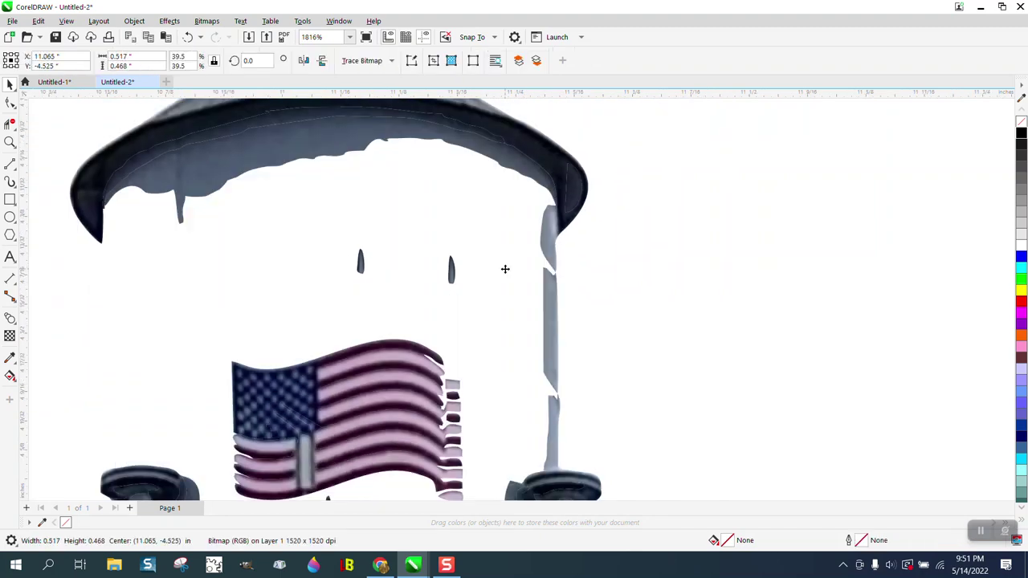
pyautogui.click(187, 37)
# Move the tank-body bitmap one inch left, off the tower cutout.
pyautogui.click(1021, 131)
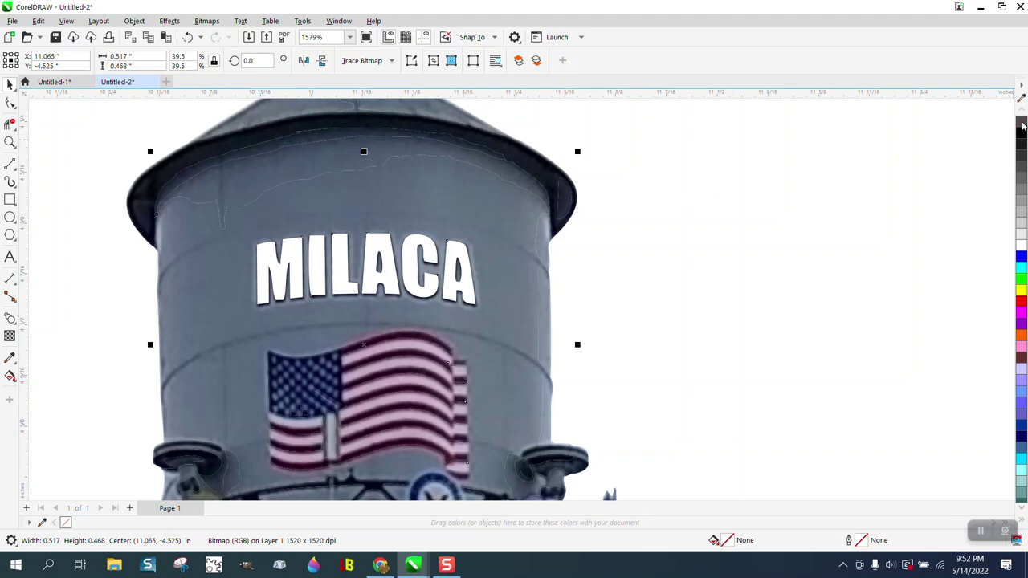
pyautogui.moveTo(512, 248); pyautogui.dragTo(743, 245)
pyautogui.scroll(-5, 273, 161)
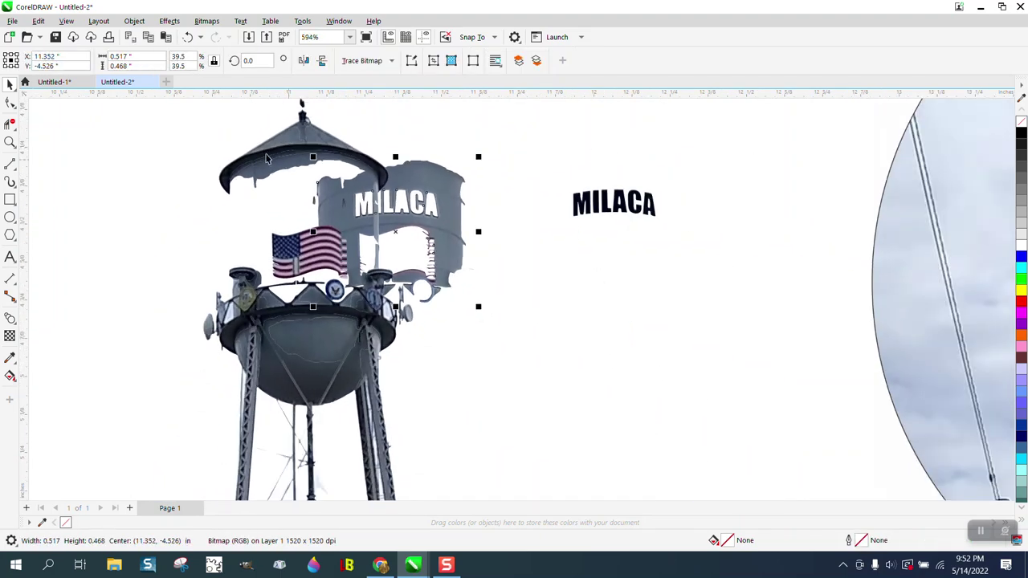
pyautogui.click(187, 37)
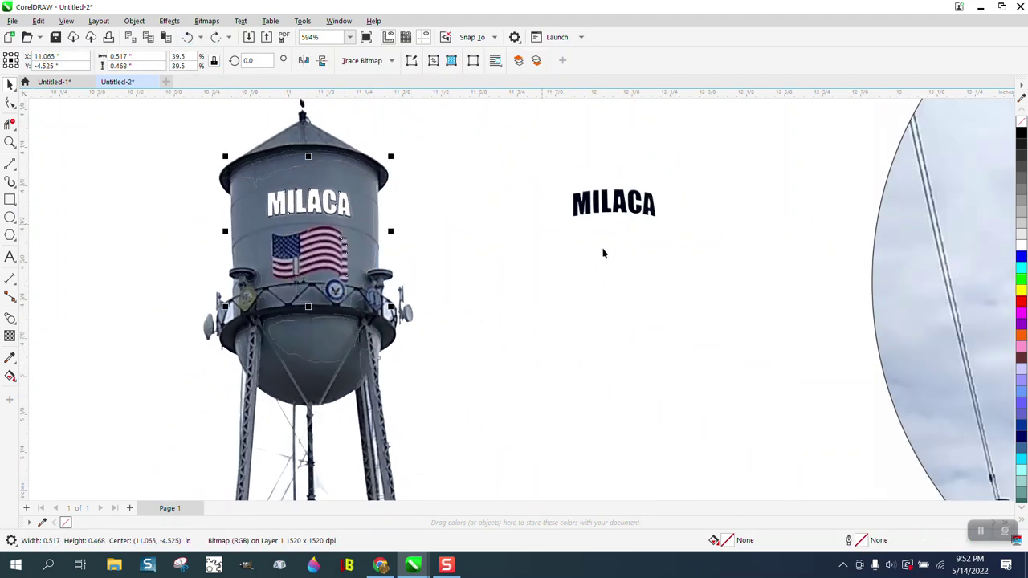
pyautogui.scroll(-1, 646, 261)
pyautogui.hotkey('ctrl', 'shift', 'z')
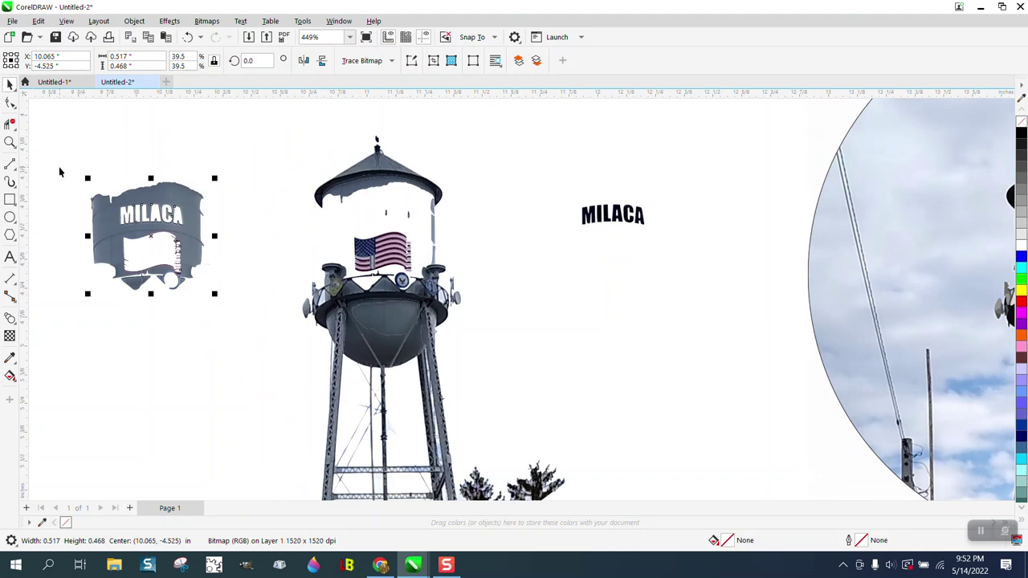
# Start an Outline Trace > Clipart on the separated tank piece, then cancel it.
pyautogui.click(60, 171)
pyautogui.moveTo(261, 306); pyautogui.dragTo(262, 308)
pyautogui.click(390, 67)
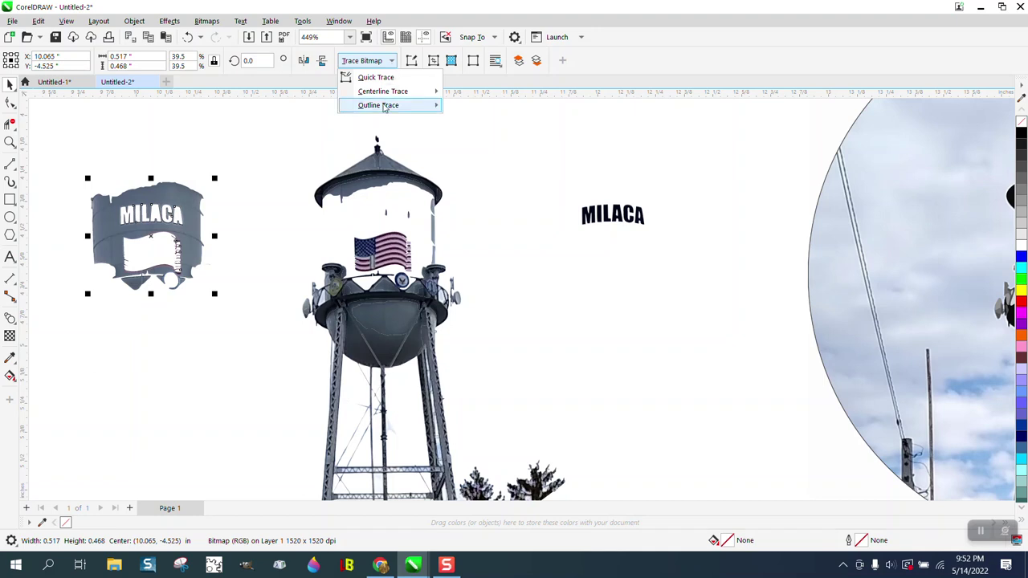
pyautogui.moveTo(425, 106)
pyautogui.click(470, 152)
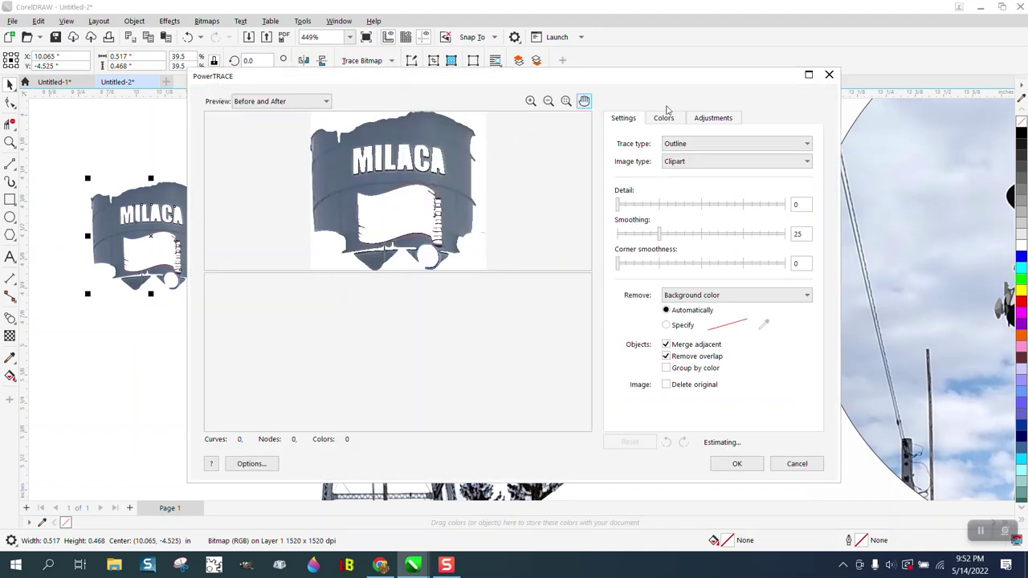
pyautogui.click(808, 463)
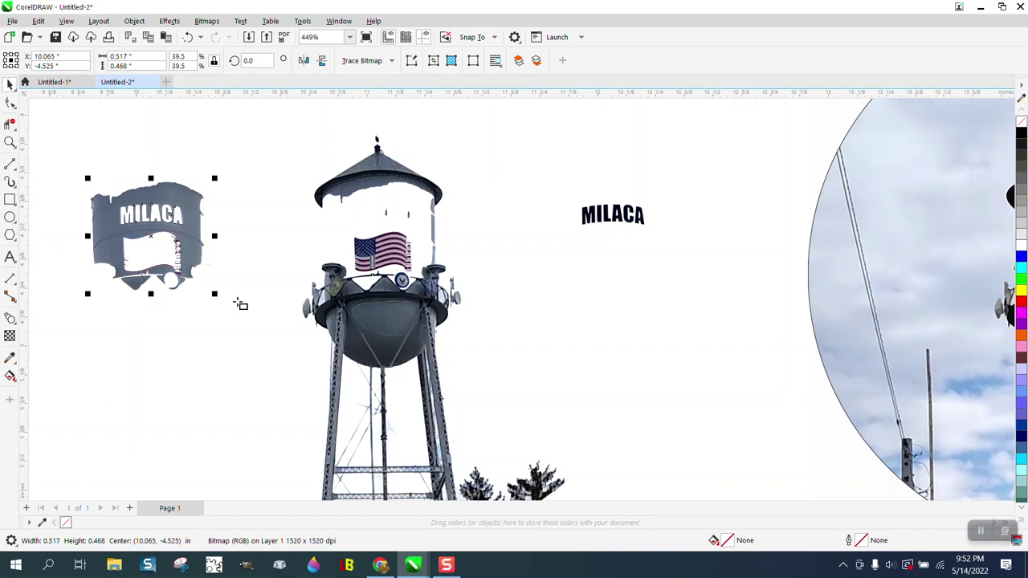
# Create a page-sized rectangle and Smart Fill the enclosed tank region into a new shape.
pyautogui.doubleClick(10, 201)
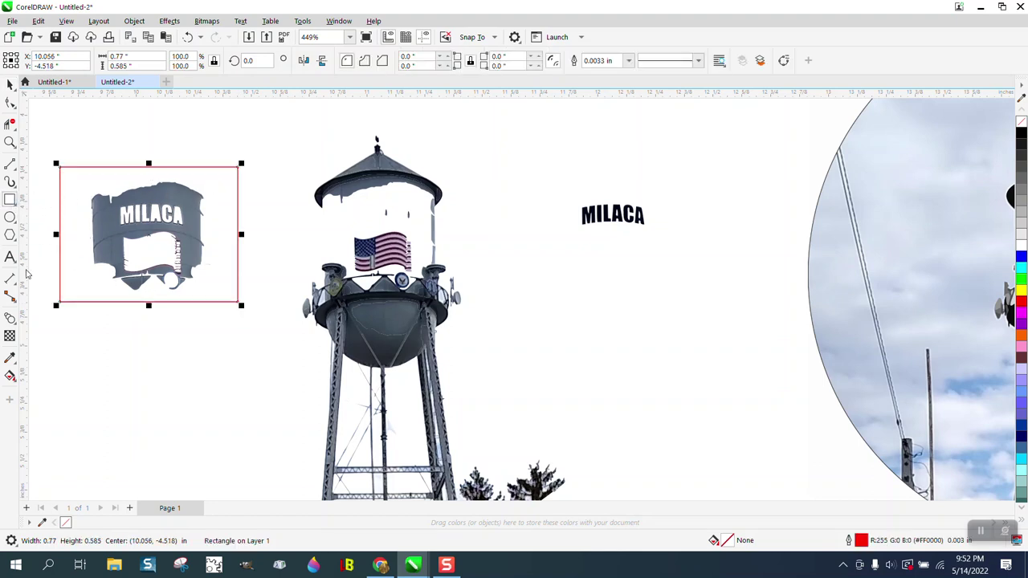
pyautogui.click(10, 377)
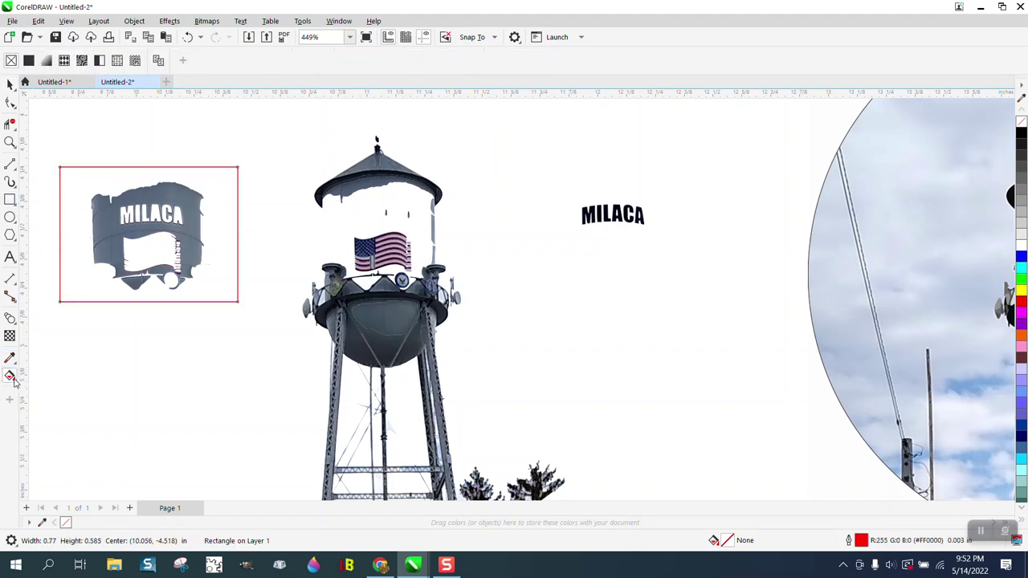
pyautogui.click(14, 383)
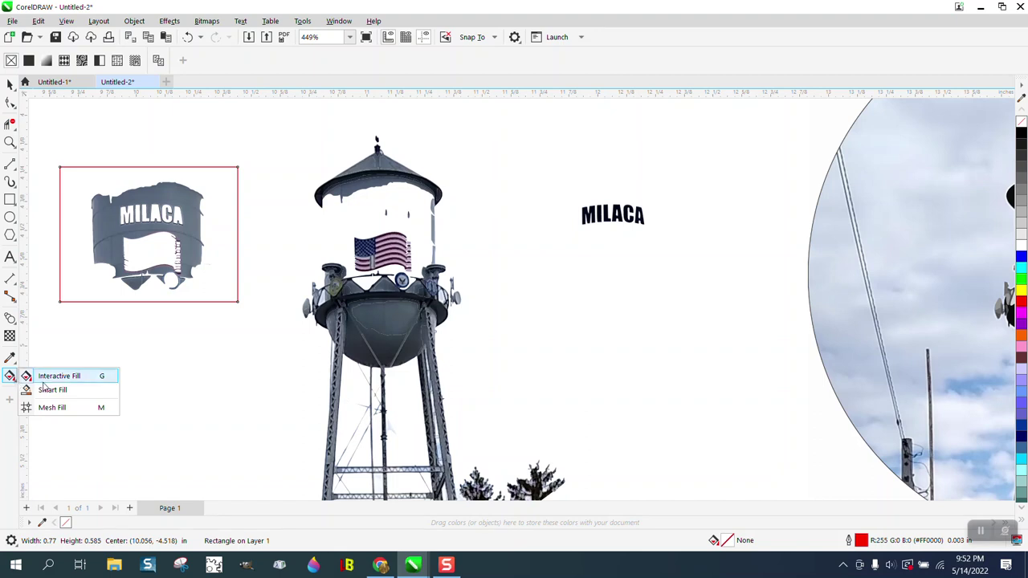
pyautogui.click(45, 389)
pyautogui.click(86, 277)
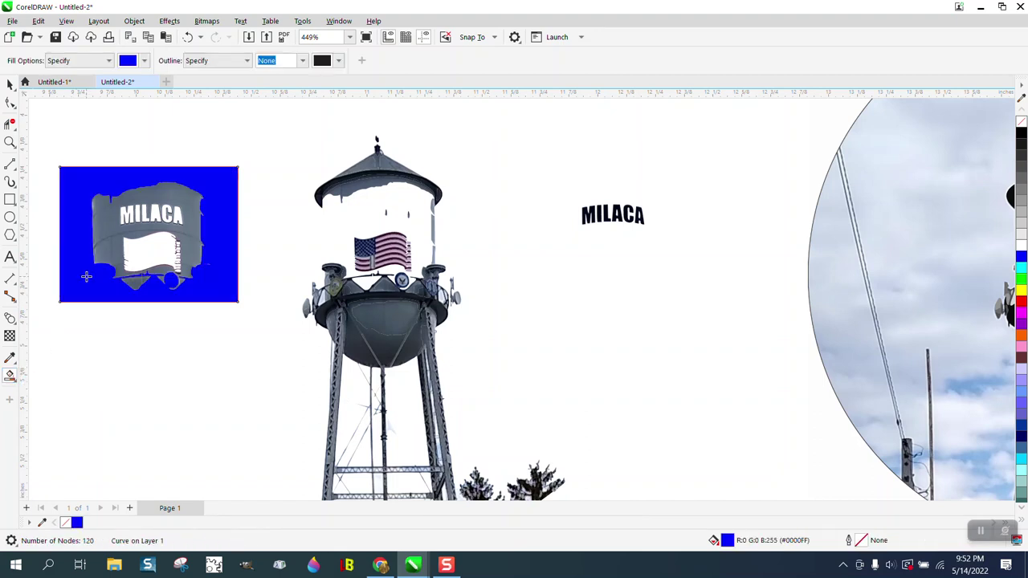
pyautogui.press('Down')
pyautogui.press('Down')
pyautogui.press('Down')
pyautogui.press('Down')
pyautogui.press('Down')
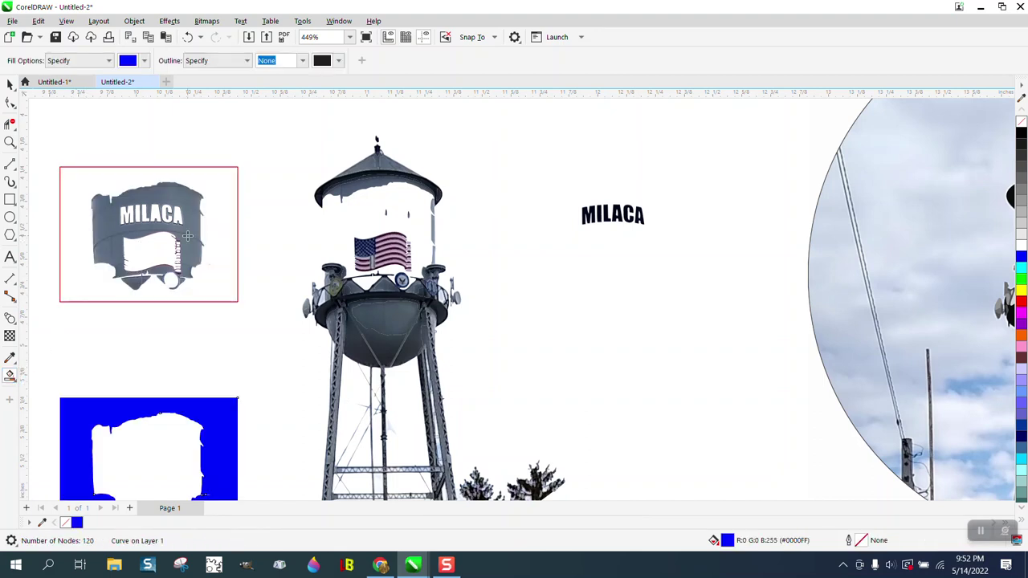
# Give the traced shape no fill and a black outline, then Break Curve Apart.
pyautogui.click(1021, 123)
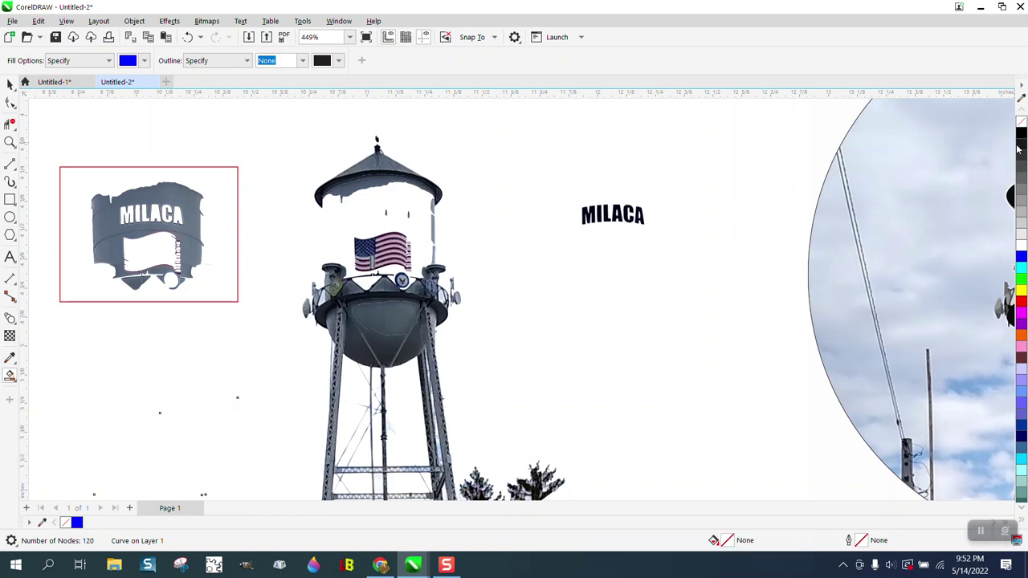
pyautogui.rightClick(1022, 135)
pyautogui.scroll(-1, 239, 202)
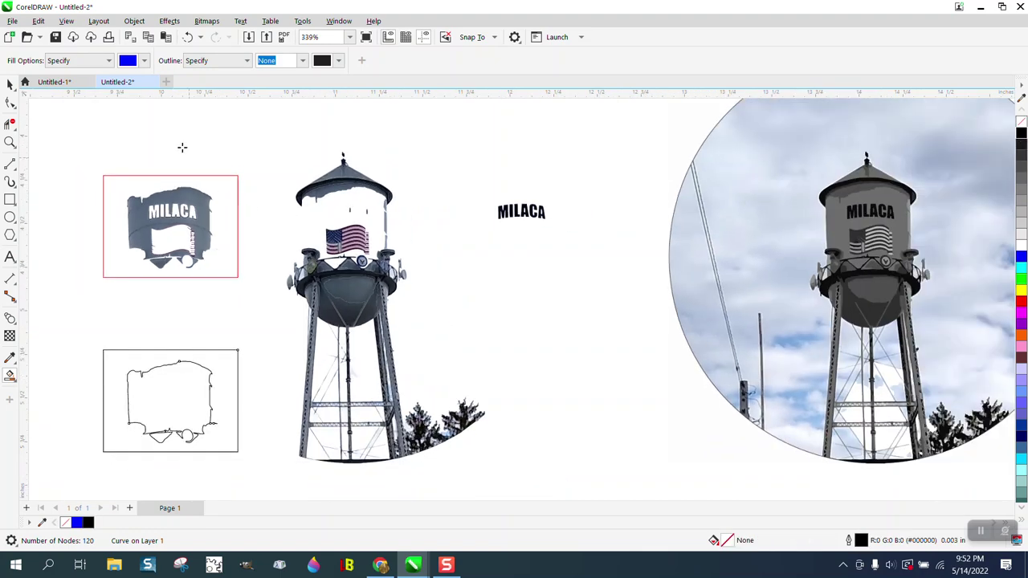
pyautogui.click(134, 21)
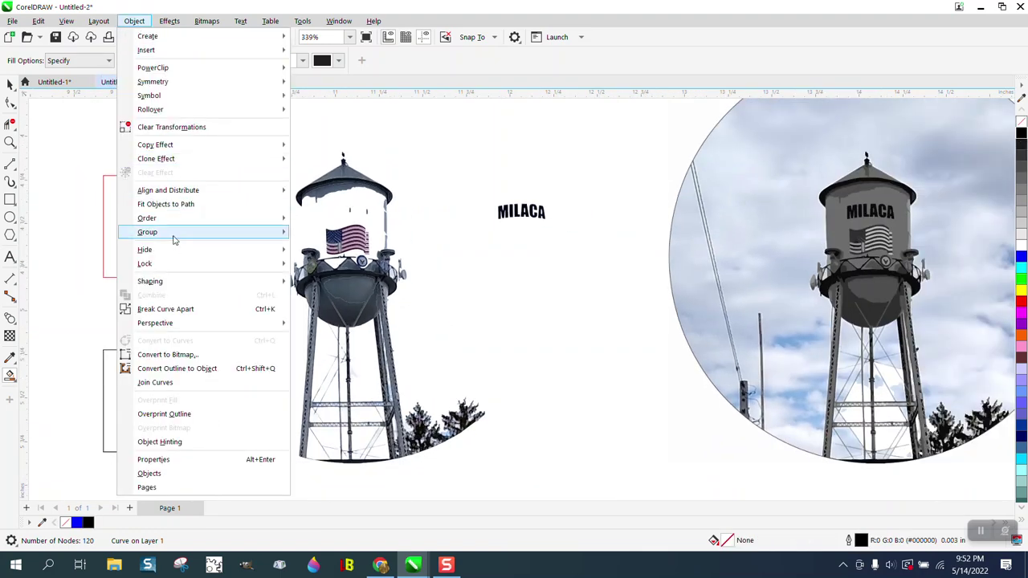
pyautogui.click(165, 309)
# Fill the tank-body curve light grey with no outline and nudge it onto the middle tower's tank.
pyautogui.click(228, 356)
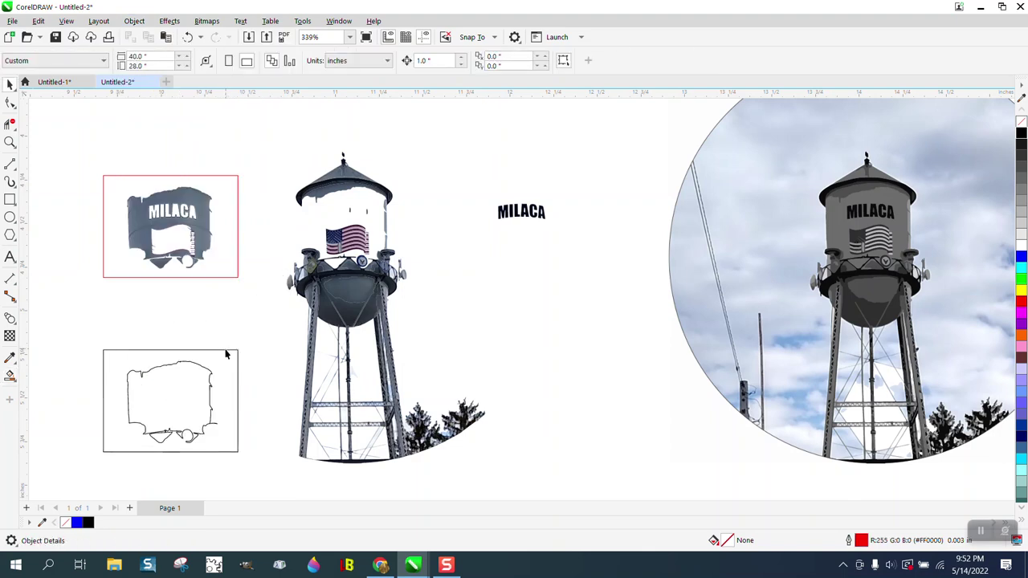
pyautogui.click(230, 346)
pyautogui.press('Escape')
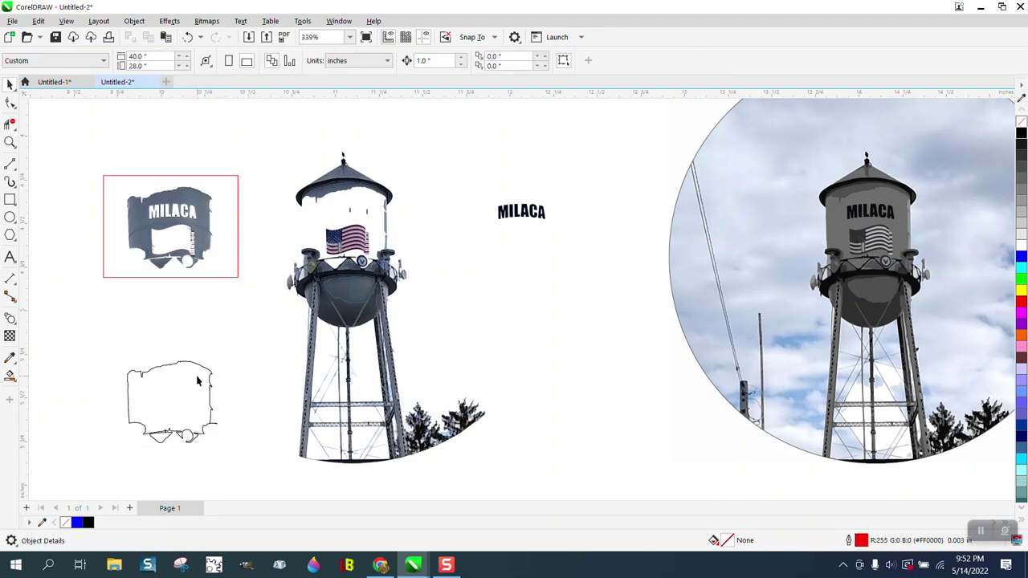
pyautogui.click(197, 379)
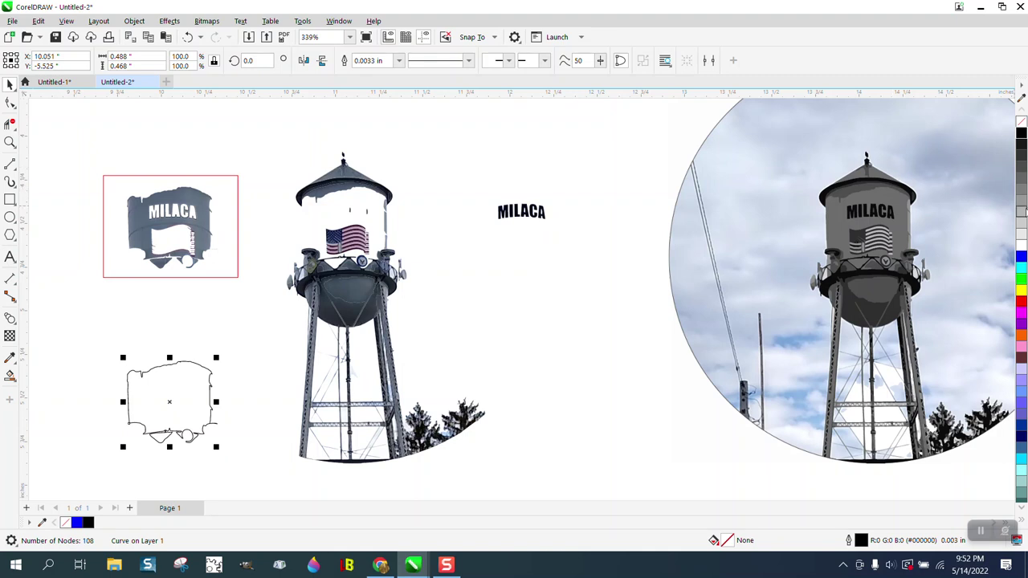
pyautogui.click(1022, 211)
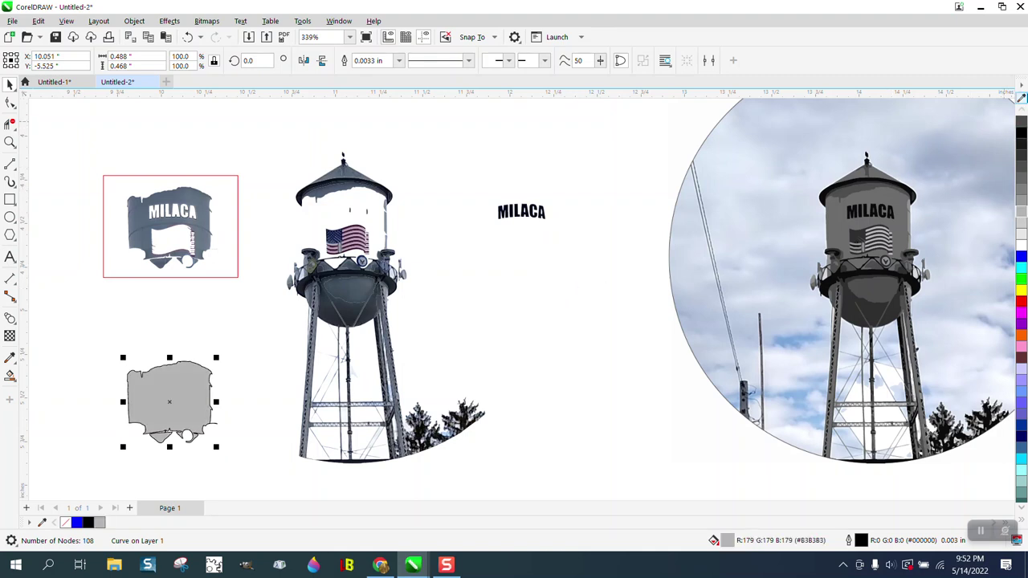
pyautogui.rightClick(1021, 122)
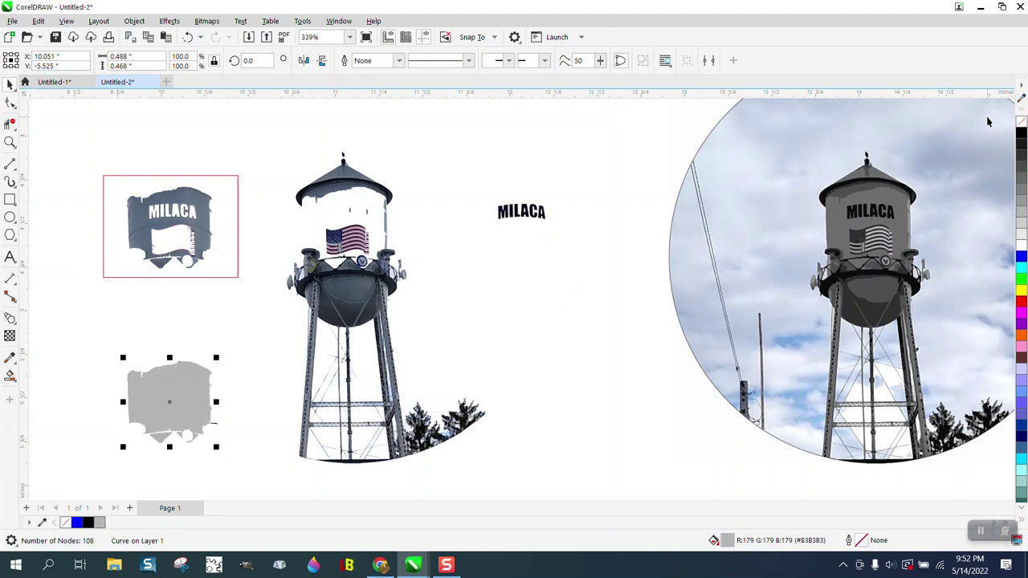
pyautogui.press('Up')
pyautogui.press('Right')
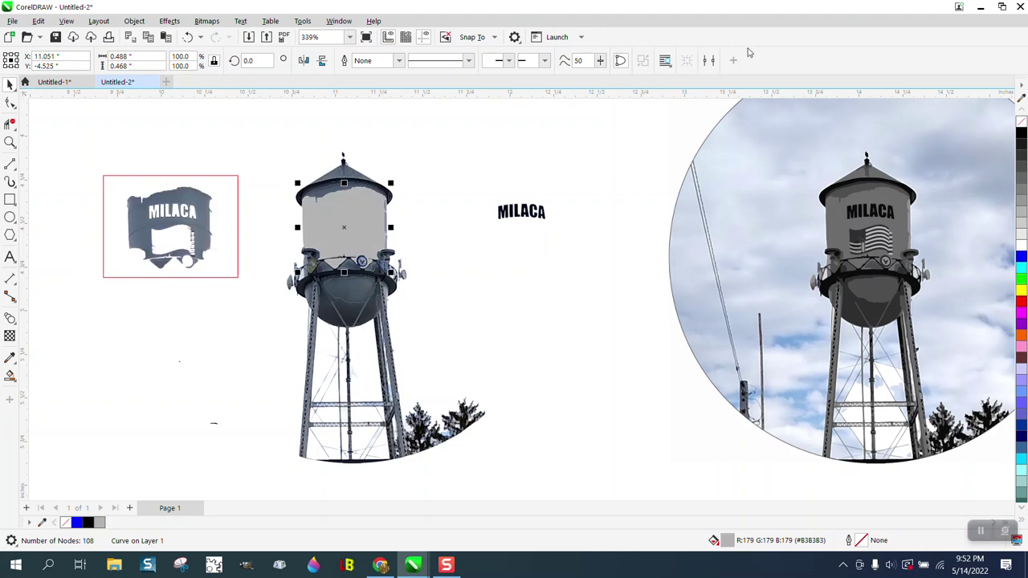
# Nudge the MILACA lettering left onto the tank and bring it To Front of Page.
pyautogui.moveTo(474, 166); pyautogui.dragTo(606, 241)
pyautogui.press('Left')
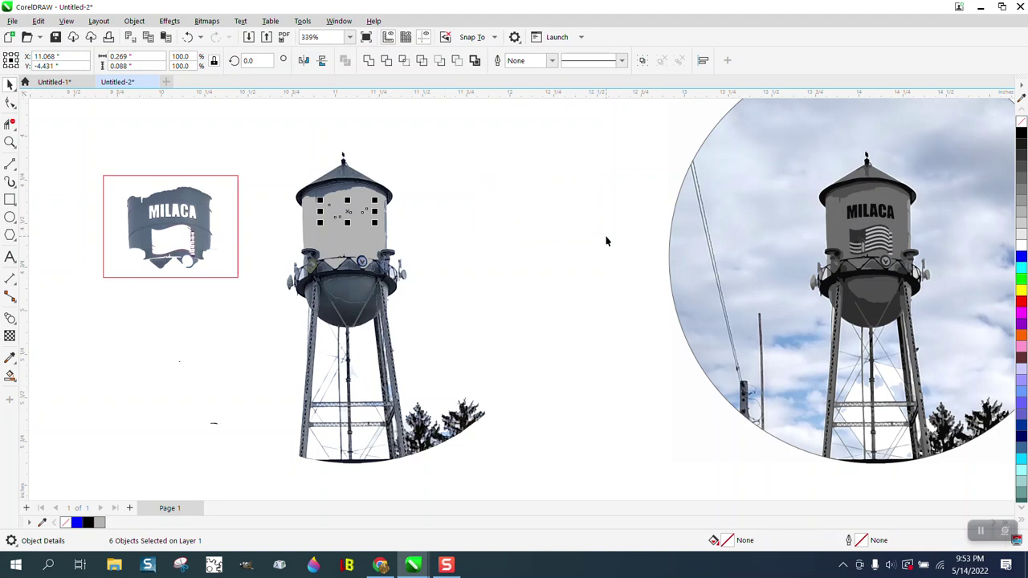
pyautogui.click(134, 21)
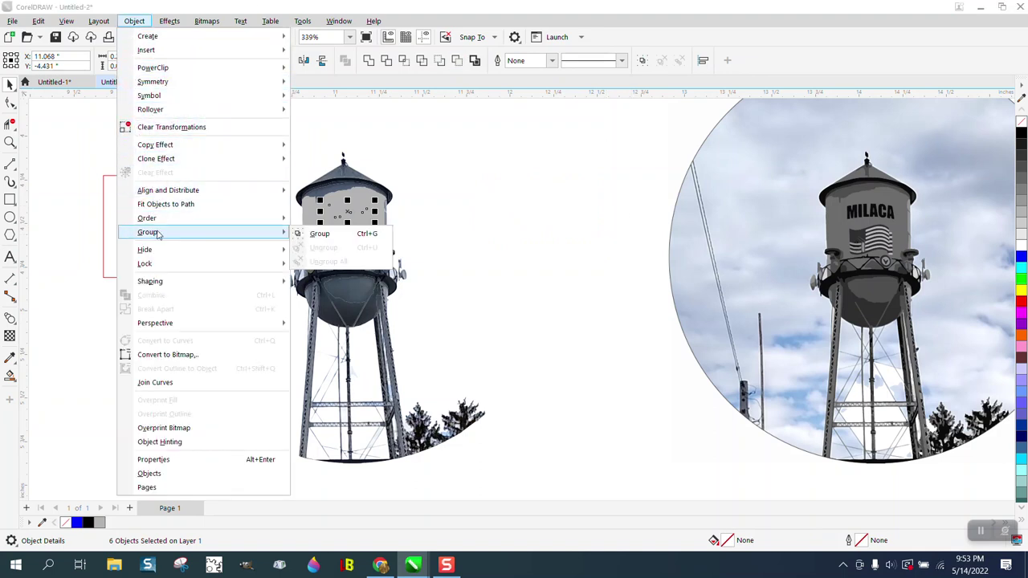
pyautogui.moveTo(281, 228)
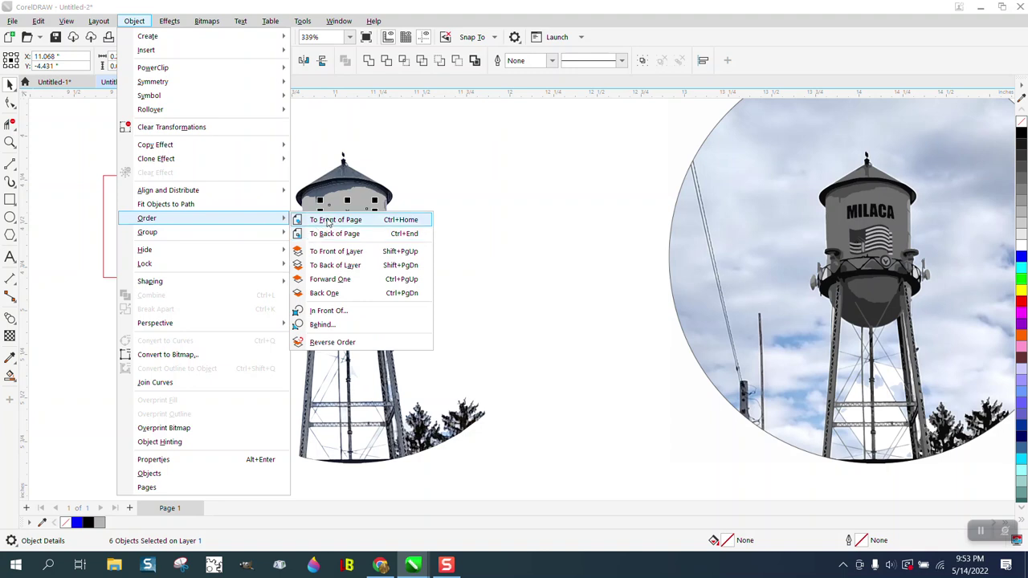
pyautogui.click(325, 219)
# Darken the tank body fill to 50% gray (#808080).
pyautogui.click(505, 204)
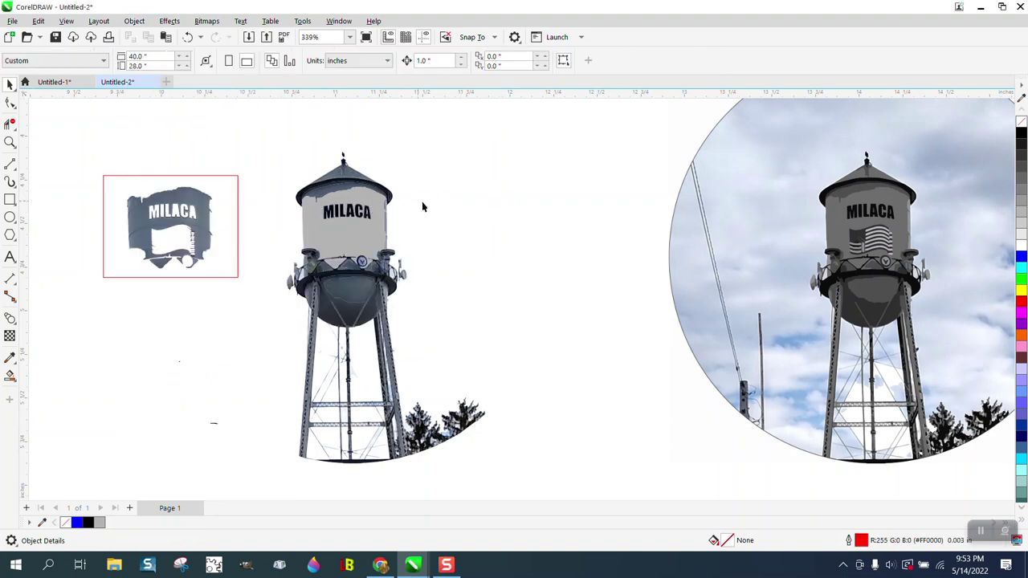
pyautogui.click(365, 235)
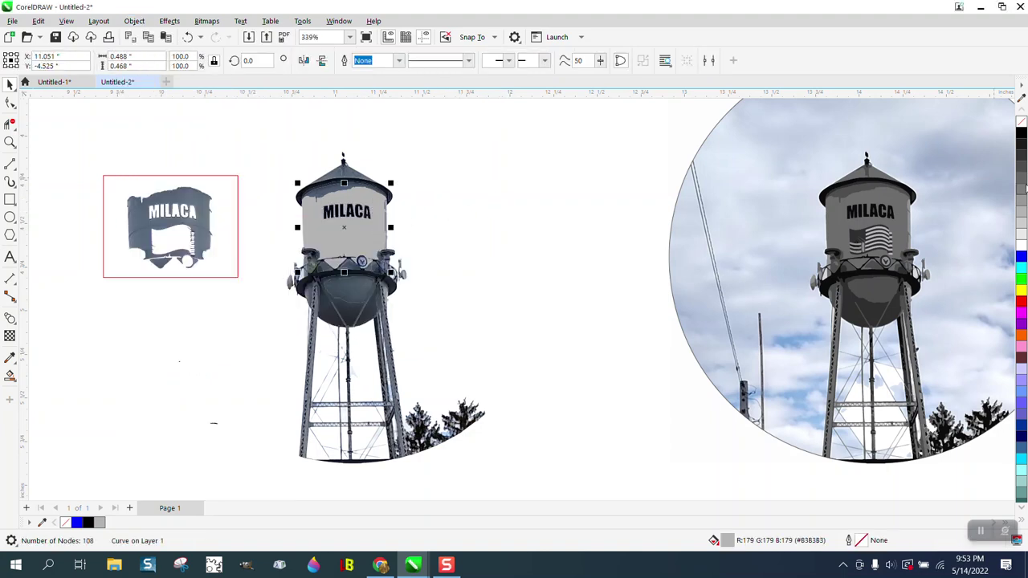
pyautogui.click(1023, 196)
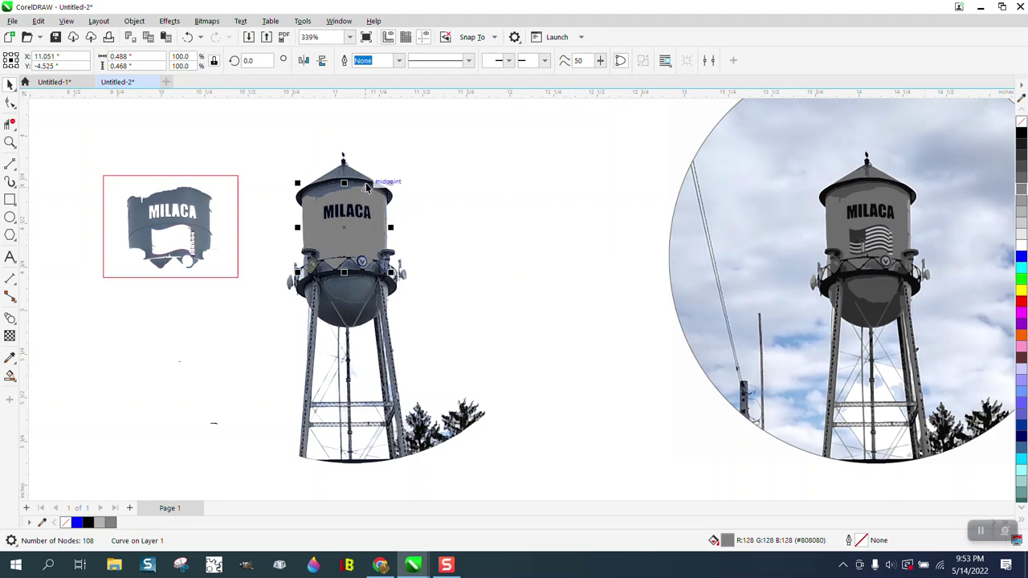
pyautogui.click(9, 143)
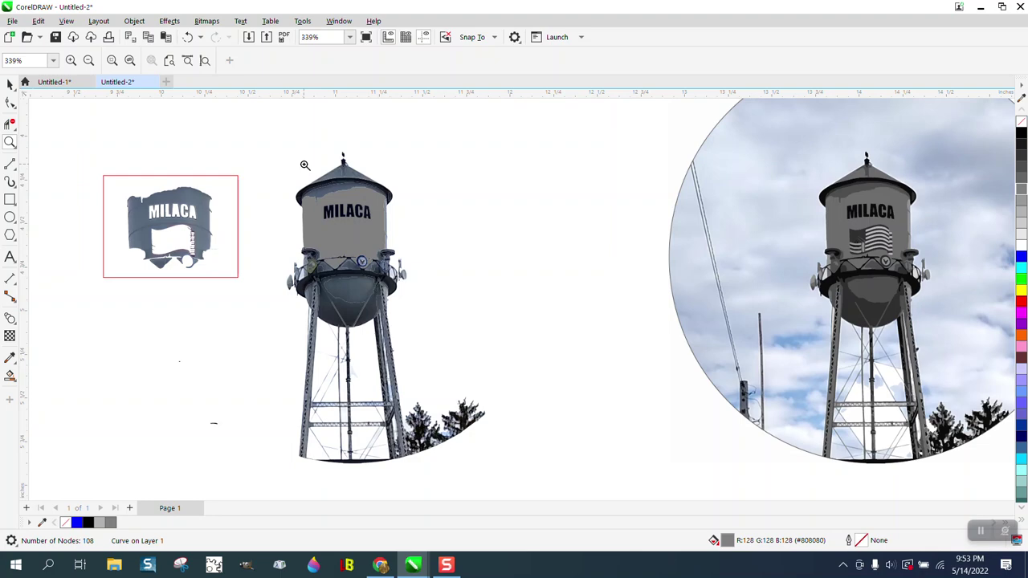
pyautogui.moveTo(306, 166); pyautogui.dragTo(490, 320)
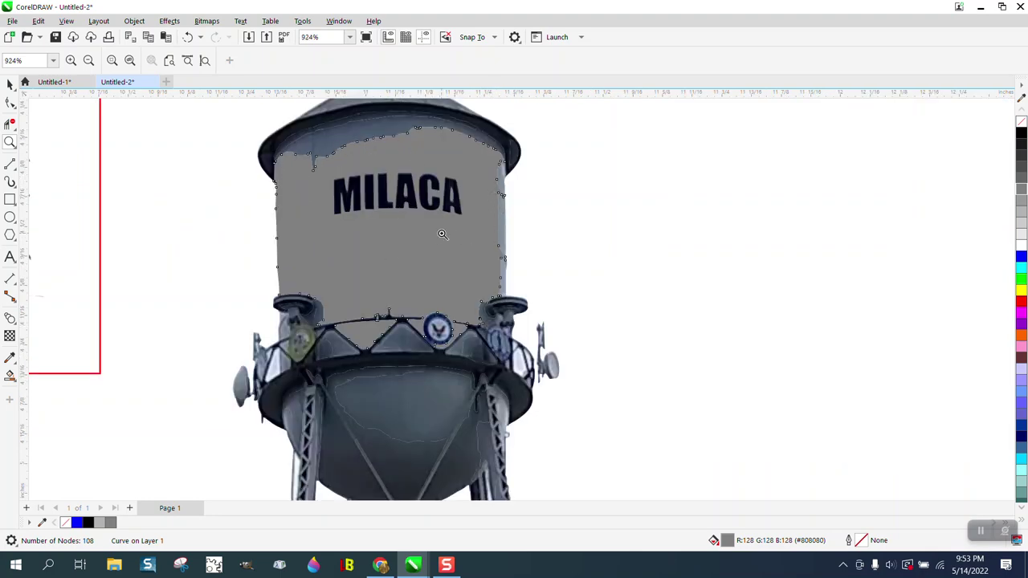
pyautogui.scroll(-1, 437, 231)
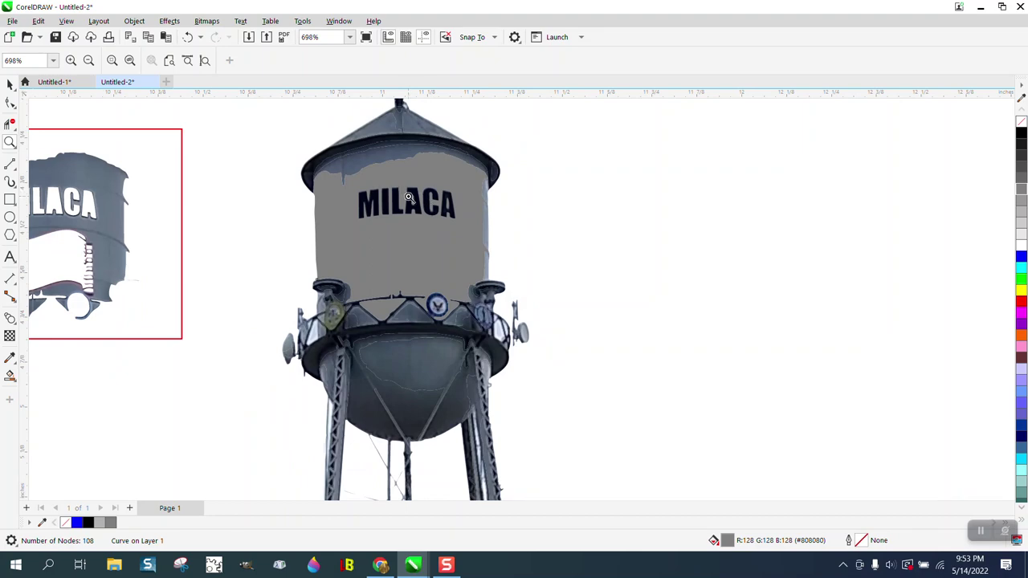
pyautogui.scroll(-1, 435, 211)
pyautogui.scroll(-1, 435, 211)
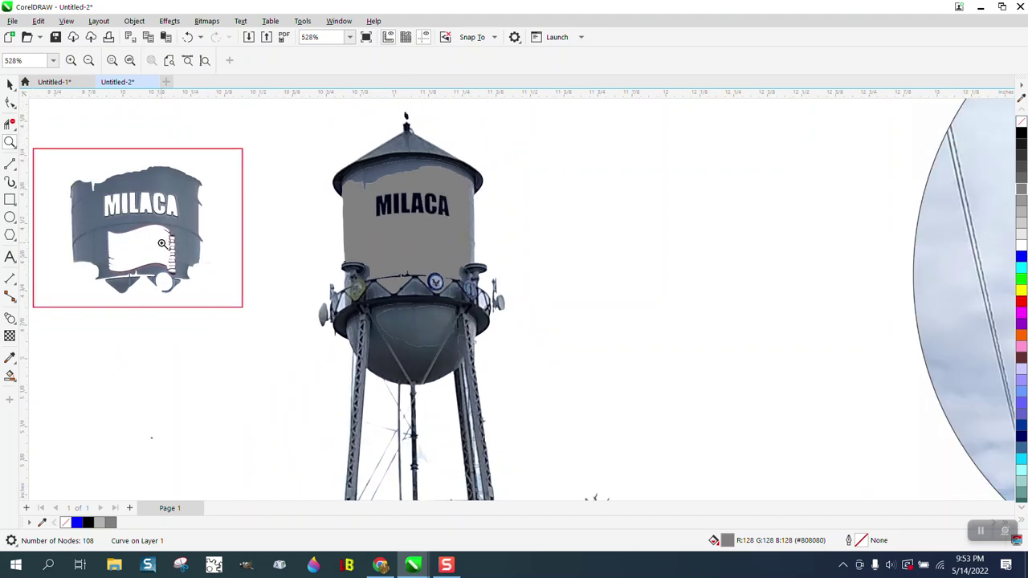
pyautogui.scroll(-1, 138, 247)
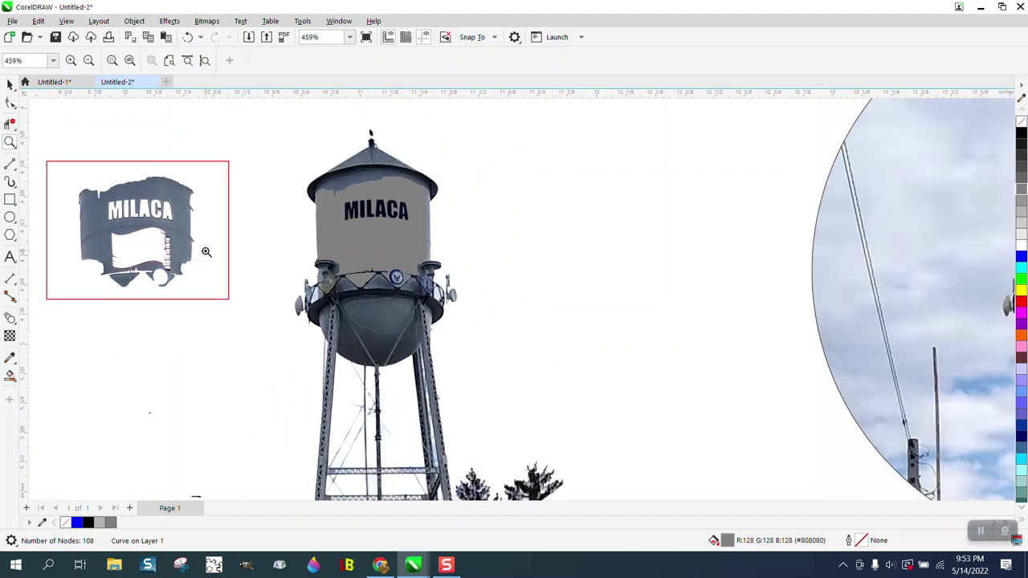
pyautogui.scroll(-2, 248, 255)
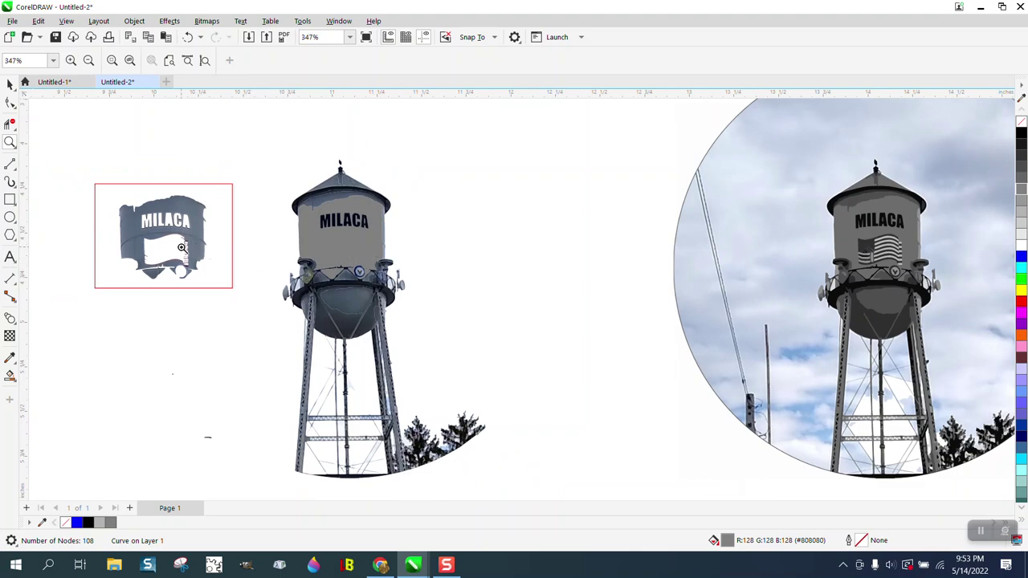
pyautogui.moveTo(855, 231); pyautogui.dragTo(948, 274)
pyautogui.scroll(-16, 781, 246)
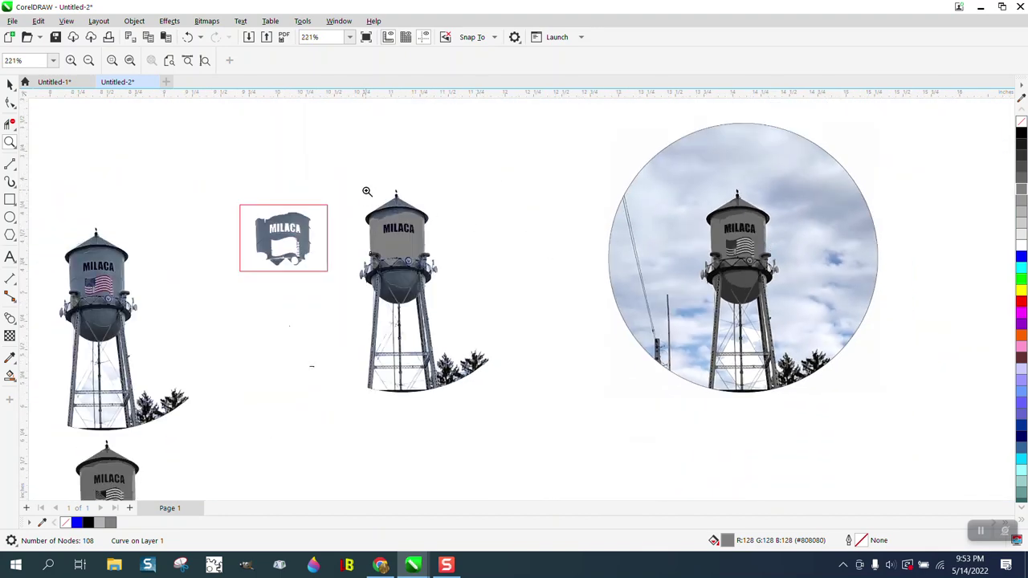
pyautogui.moveTo(354, 193); pyautogui.dragTo(527, 399)
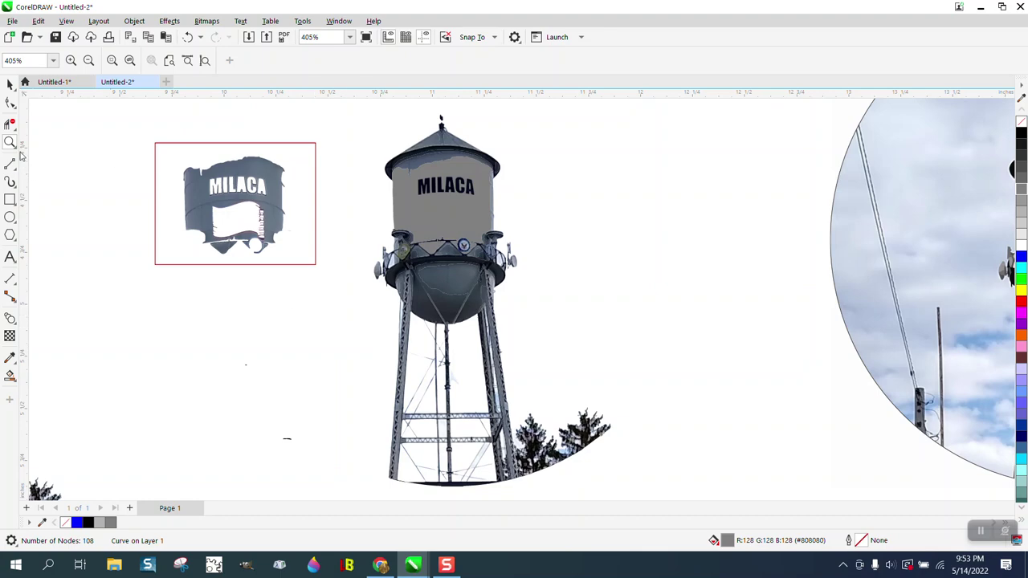
pyautogui.moveTo(421, 329); pyautogui.dragTo(489, 392)
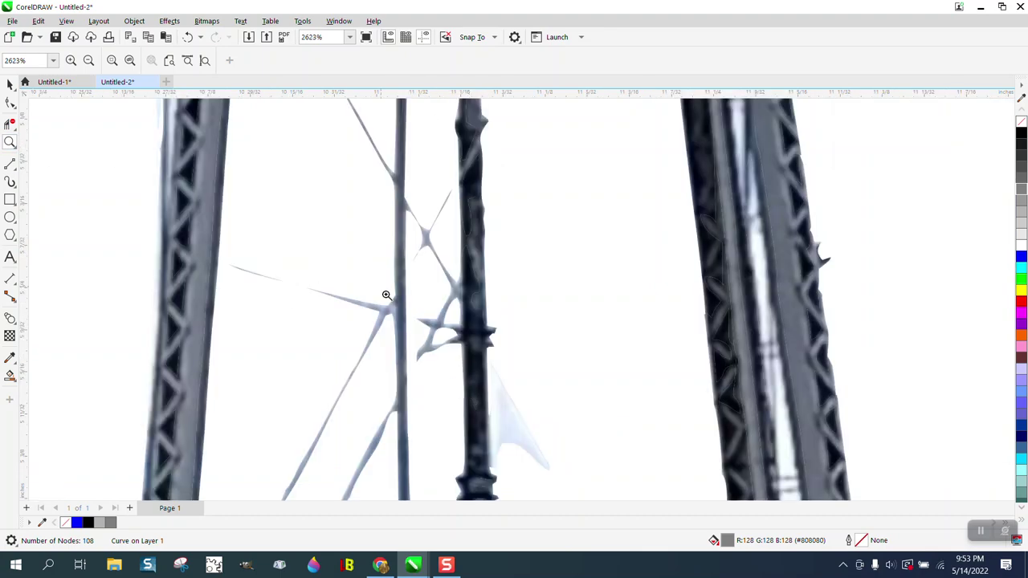
pyautogui.scroll(-5, 450, 264)
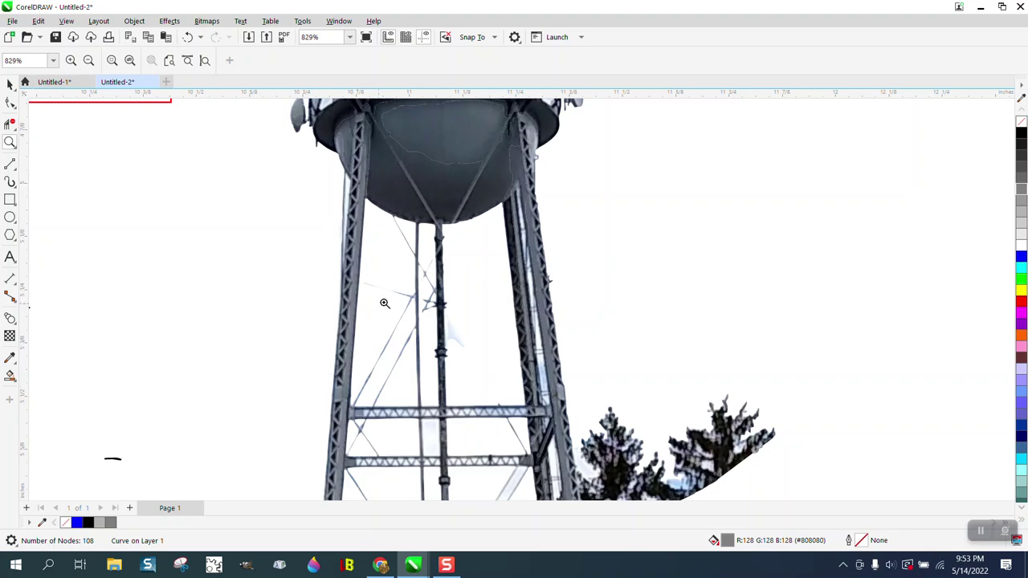
pyautogui.scroll(-2, 388, 299)
pyautogui.scroll(-4, 389, 299)
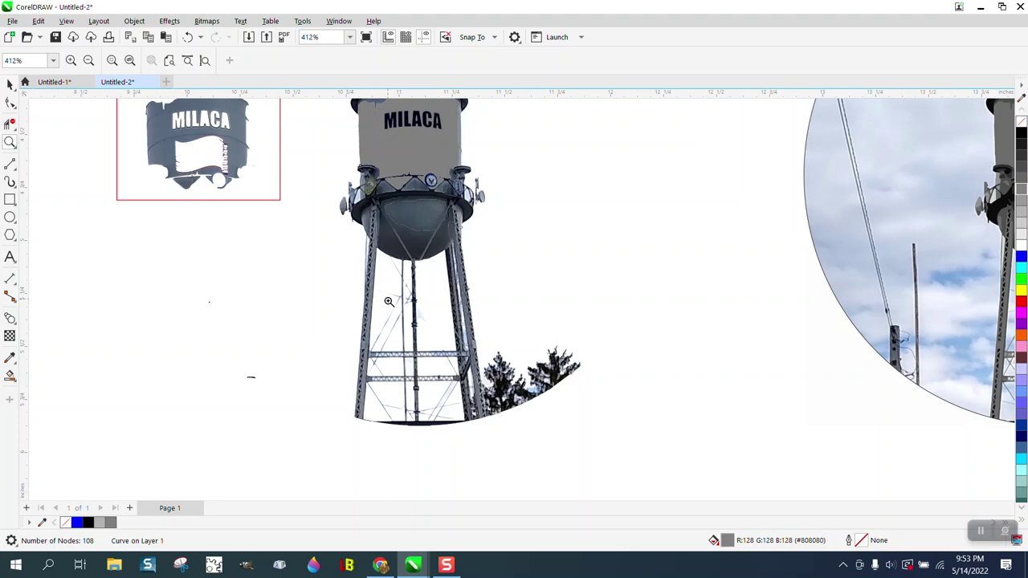
pyautogui.scroll(-3, 442, 352)
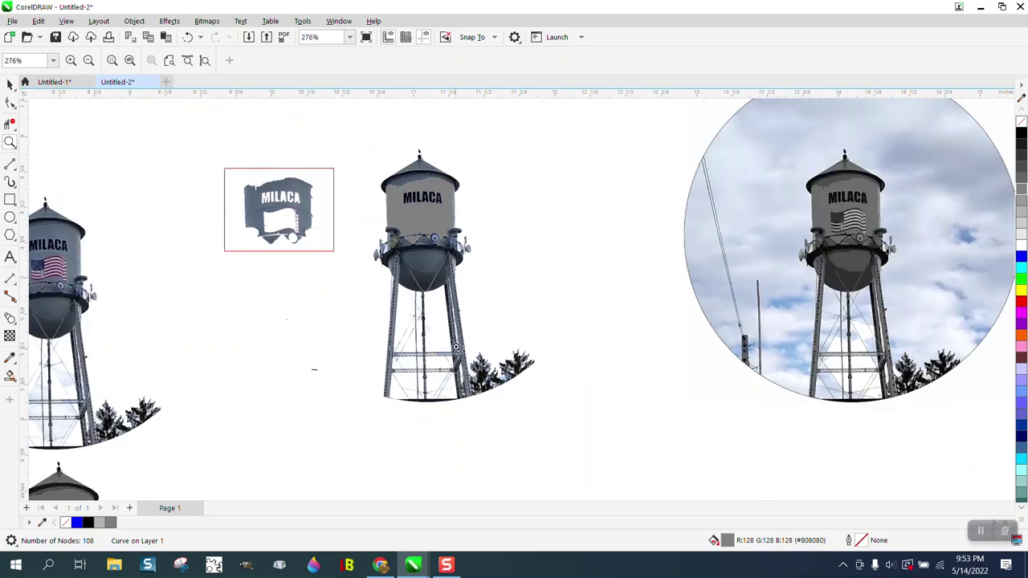